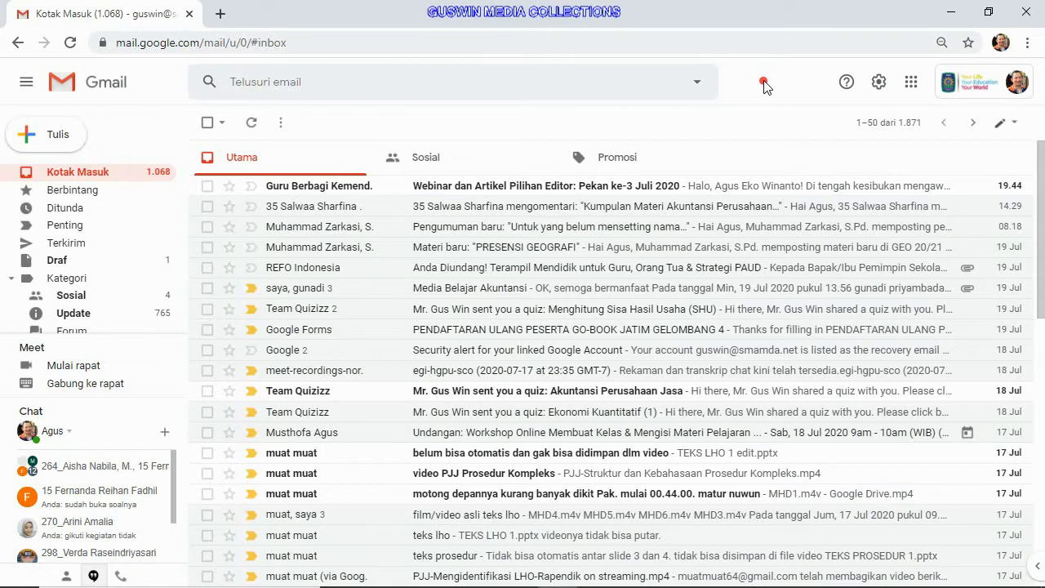
- Switch to Google Classroom and open the Tugas Kelas page of class XII IPS 2
left_click(911, 84)
left_click(853, 216)
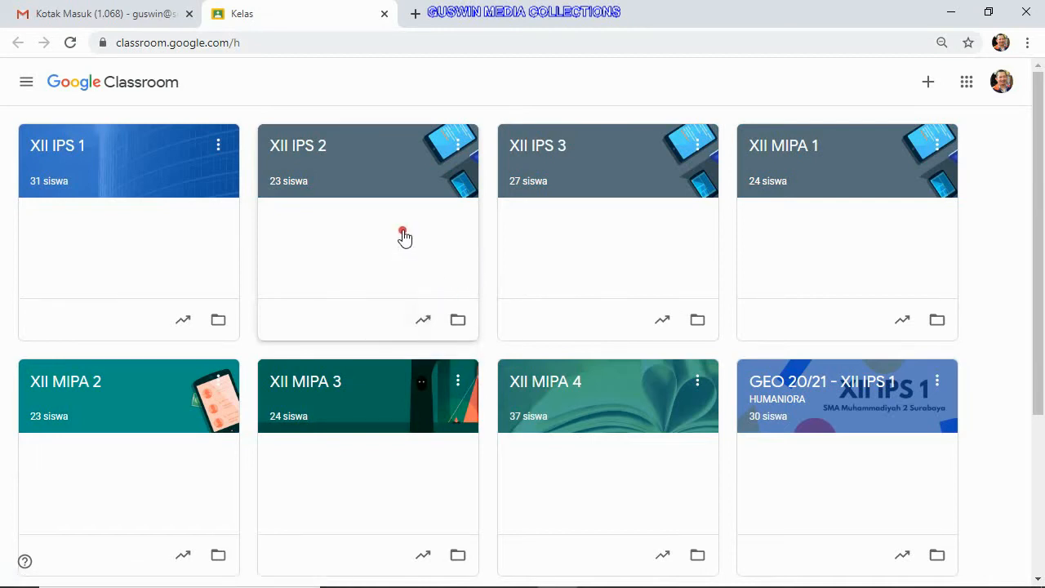
left_click(389, 180)
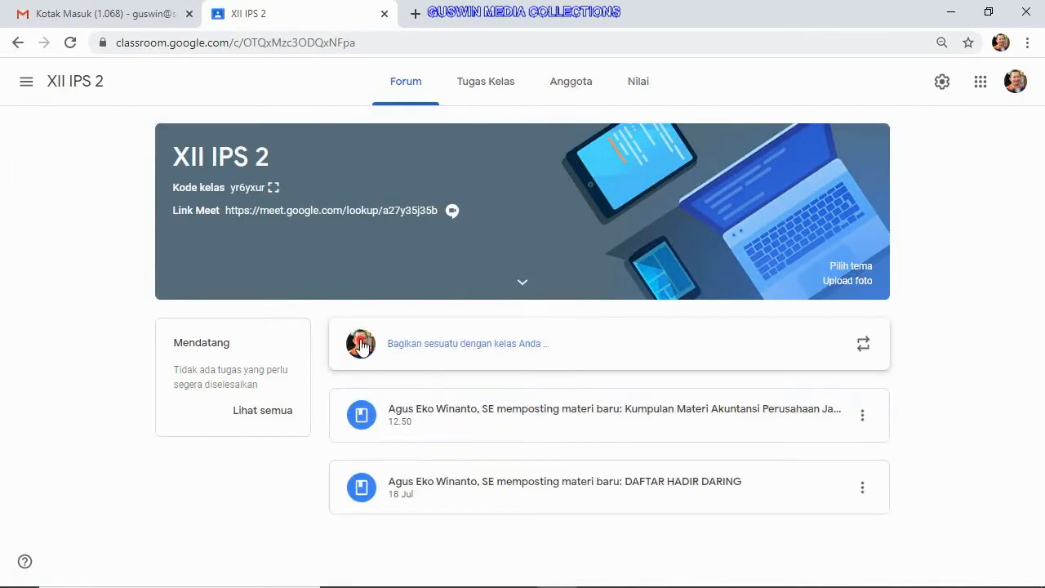
left_click(485, 88)
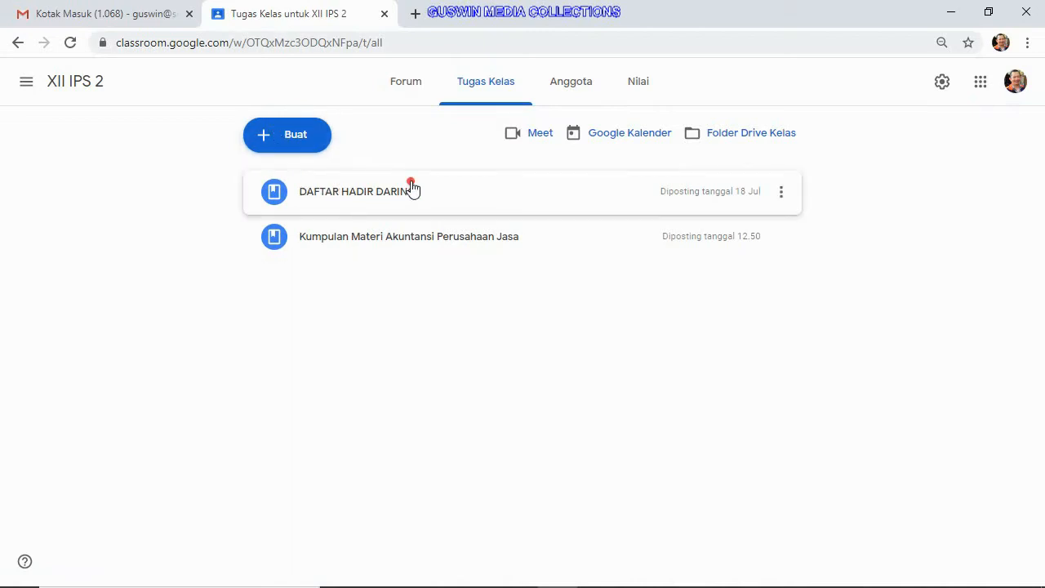
- View the DAFTAR HADIR form attached to the DAFTAR HADIR DARING material of XII IPS 2, and close the form
left_click(382, 196)
left_click(406, 299)
left_click(408, 300)
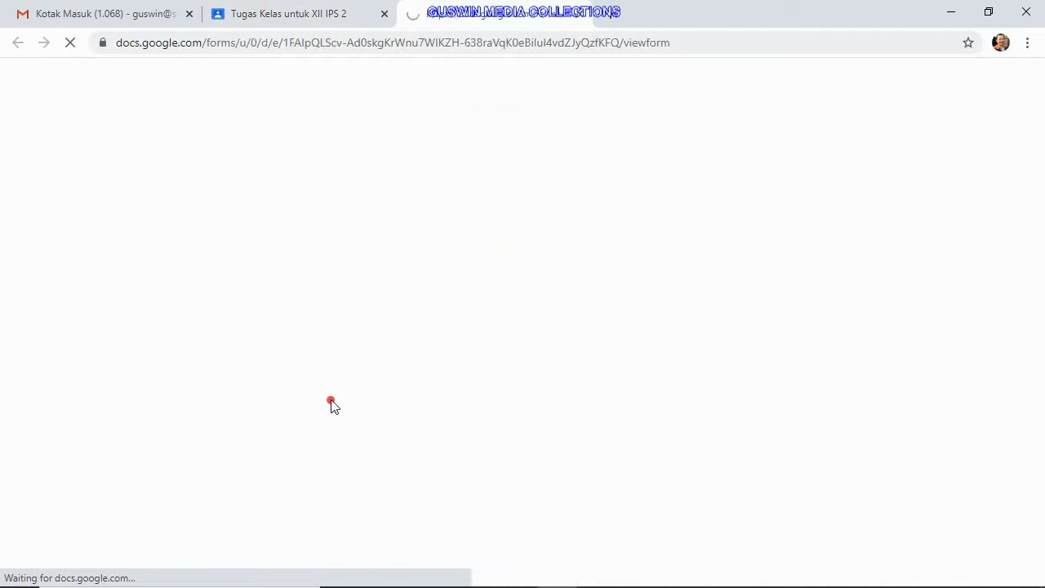
scroll(468, 207, "down", 6)
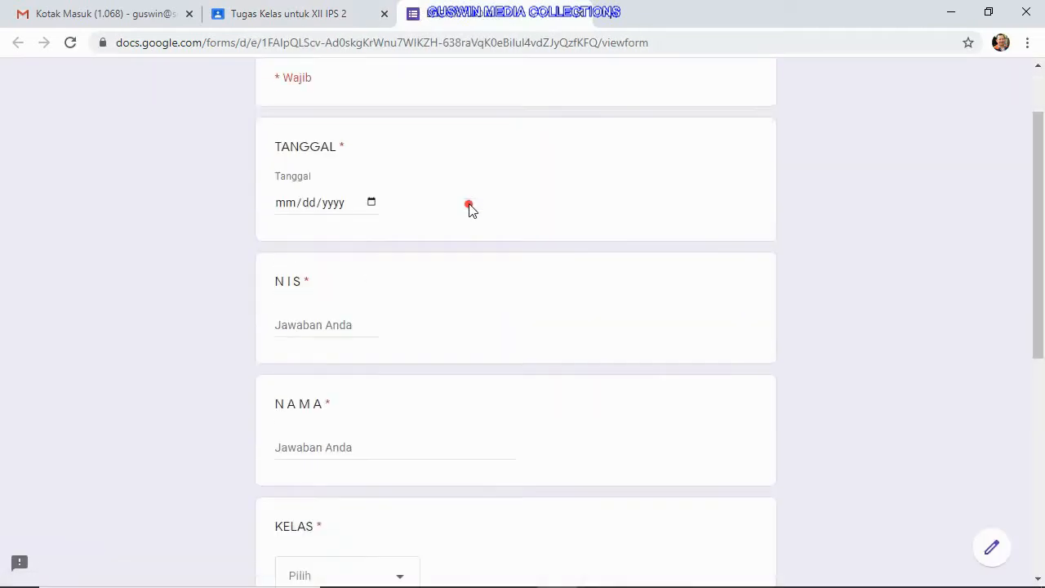
scroll(462, 310, "up", 8)
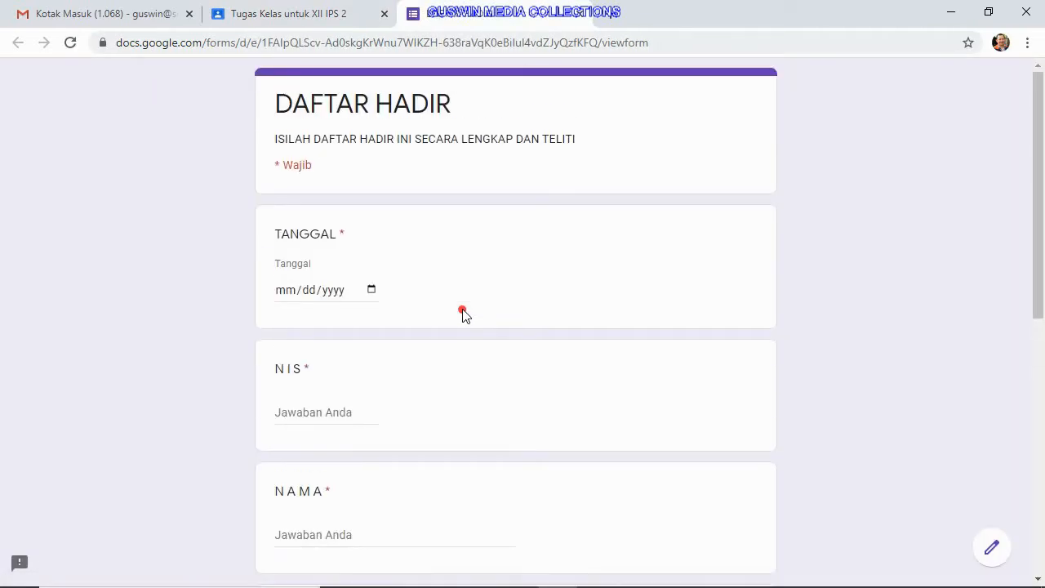
left_click(314, 16)
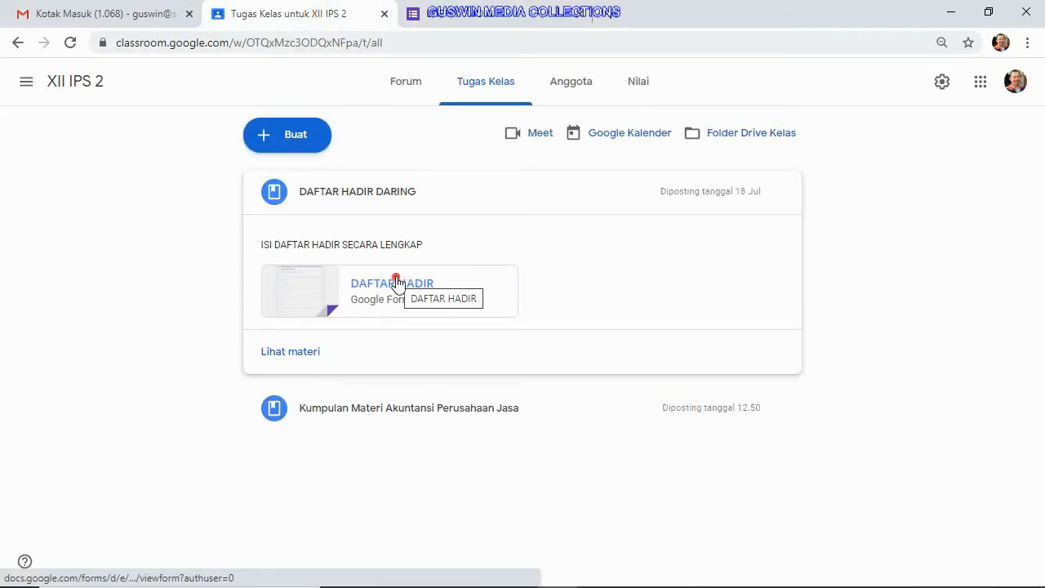
left_click(578, 14)
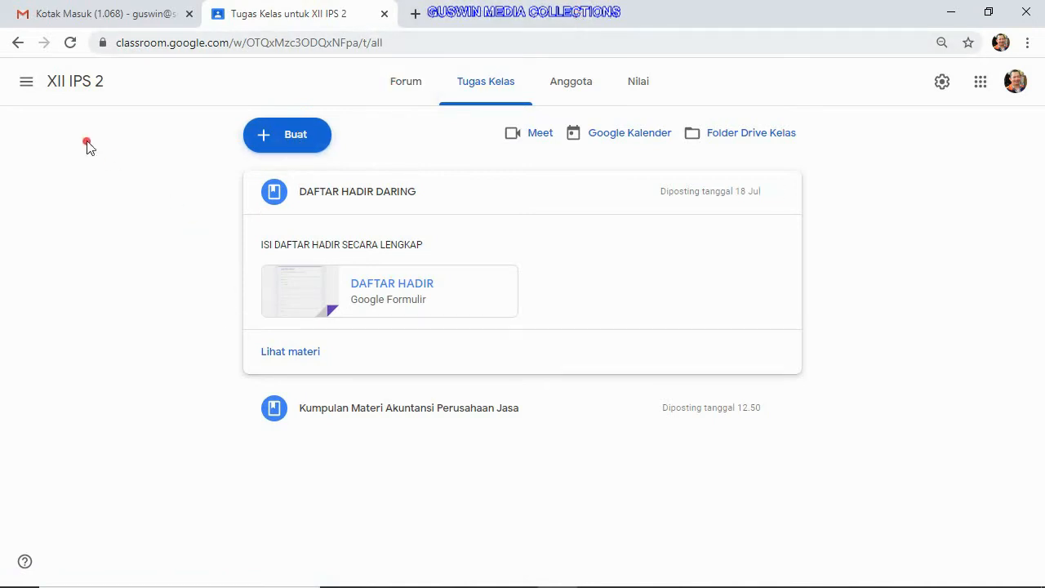
- Return to the class list and open the Tugas Kelas page of class XII MIPA 4
left_click(25, 92)
left_click(47, 94)
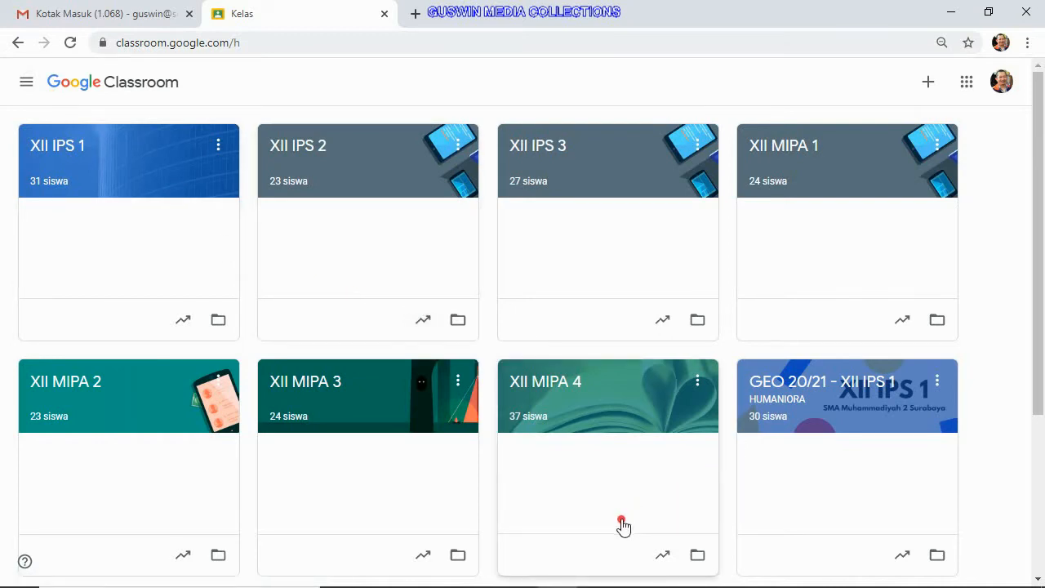
left_click(586, 410)
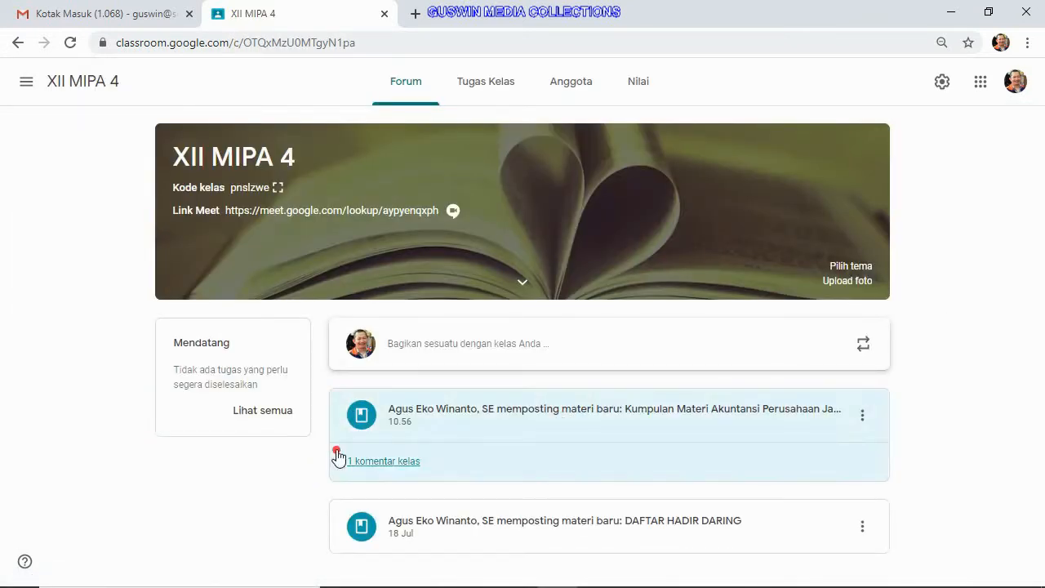
left_click(485, 90)
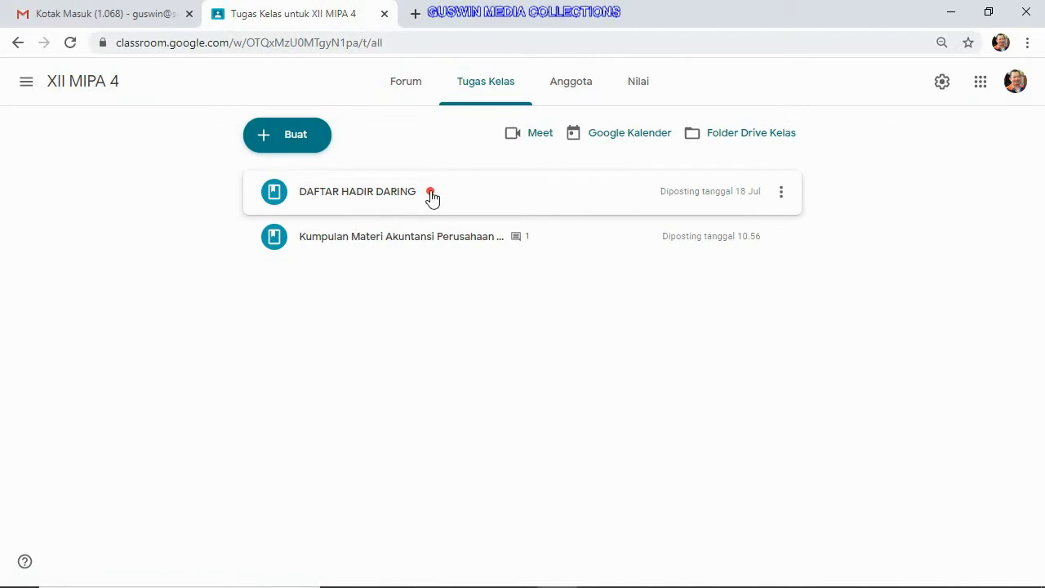
- View the DAFTAR HADIR form in XII MIPA 4's DAFTAR HADIR DARING material, and close the form
left_click(377, 203)
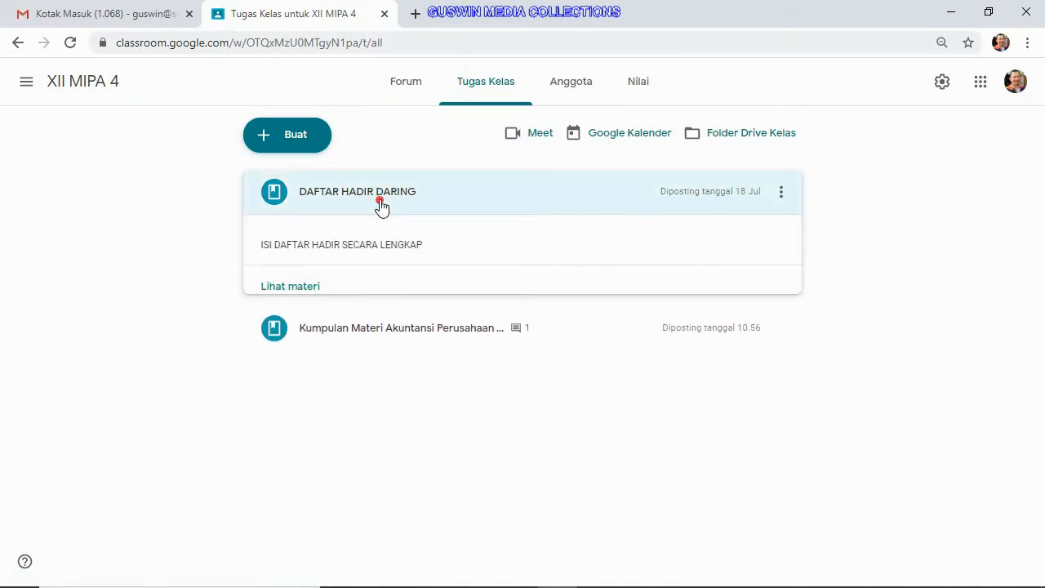
left_click(390, 296)
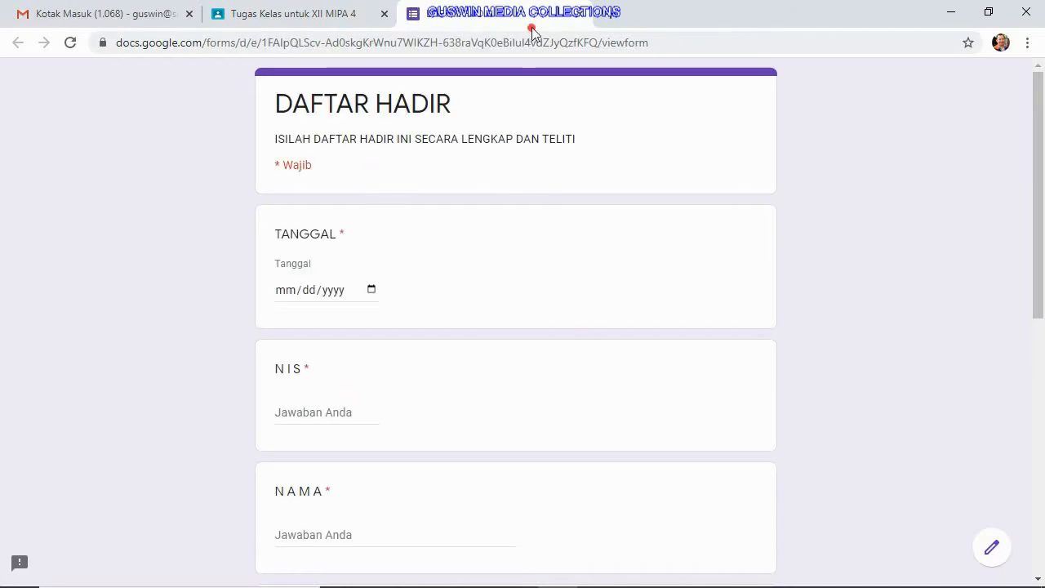
left_click(580, 14)
- Leave the XII MIPA 4 class, switch to Google Drive and open the DAFTAR HADIR form for editing
left_click(26, 81)
left_click(64, 86)
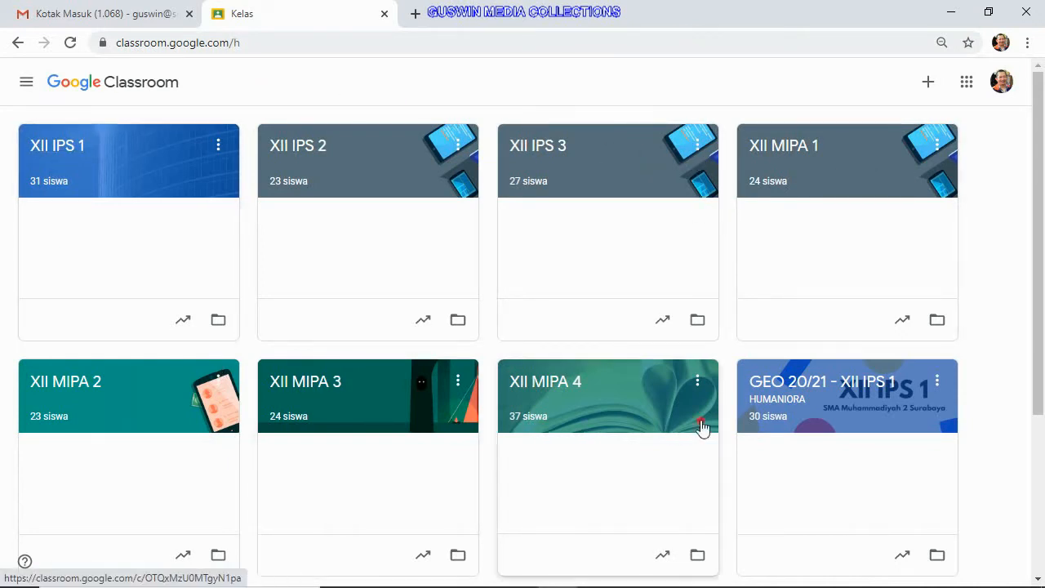
left_click(966, 83)
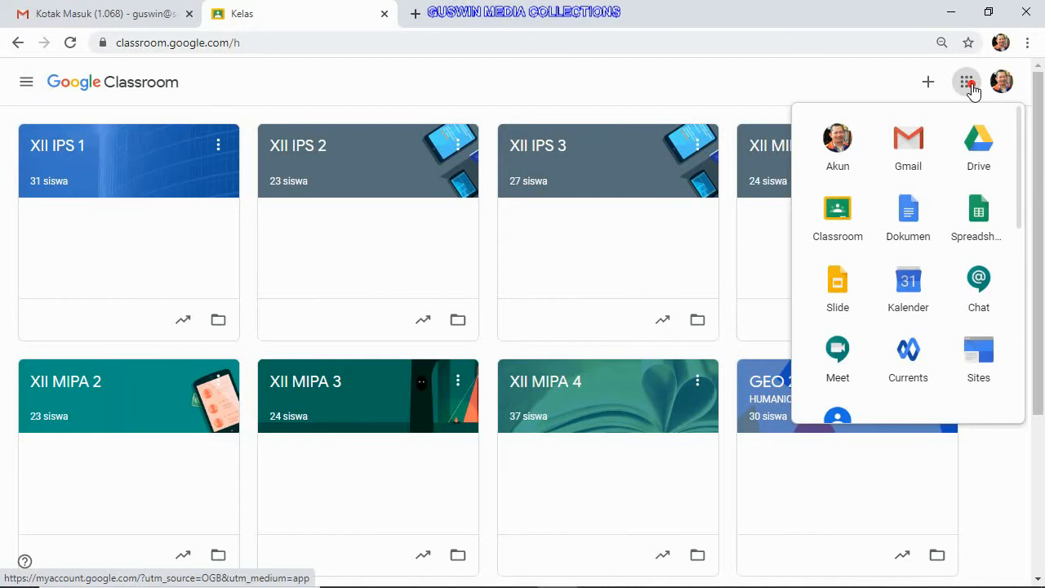
left_click(978, 144)
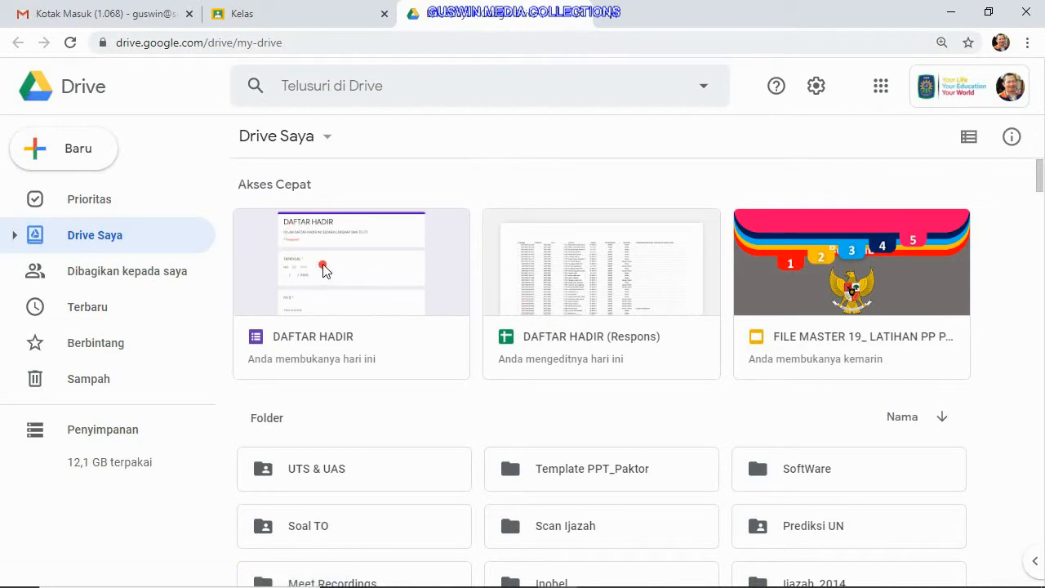
double_click(322, 269)
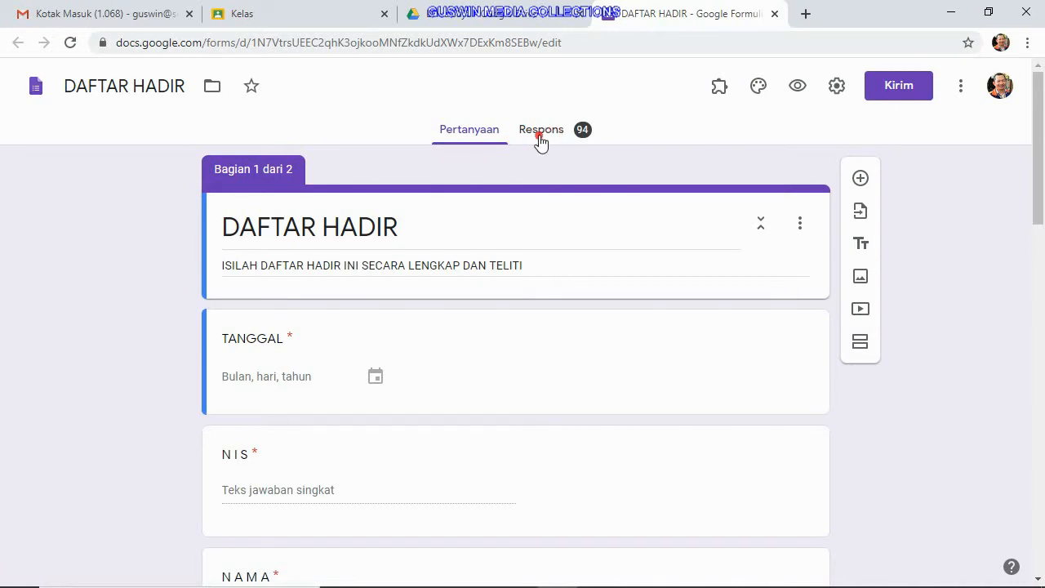
- Examine the summary of the DAFTAR HADIR responses, including the date, NIS, name, KELAS and KETERANGAN sections
left_click(541, 135)
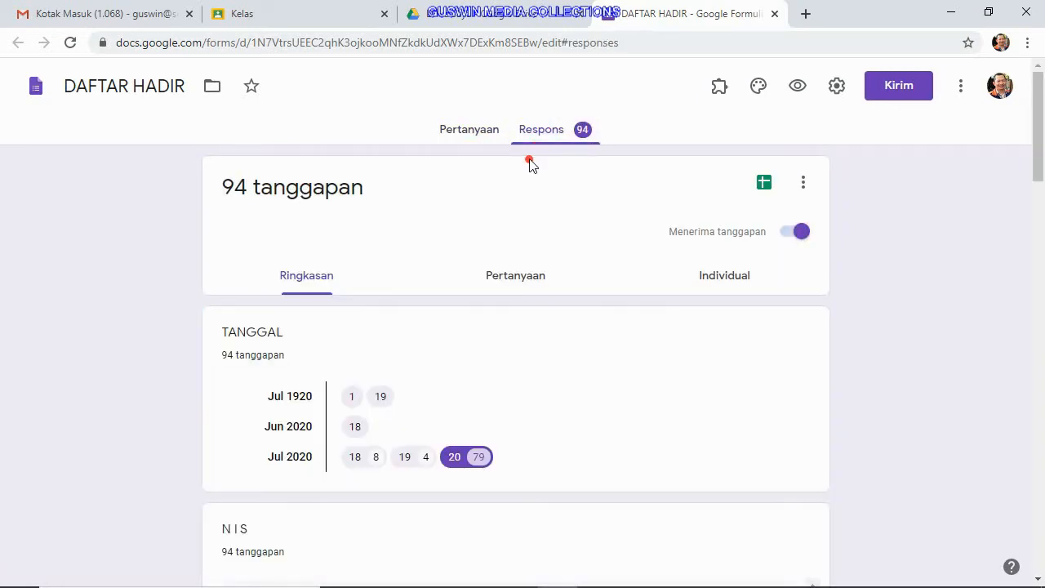
scroll(530, 204, "down", 6)
scroll(531, 223, "down", 6)
scroll(639, 262, "up", 5)
scroll(898, 380, "down", 3)
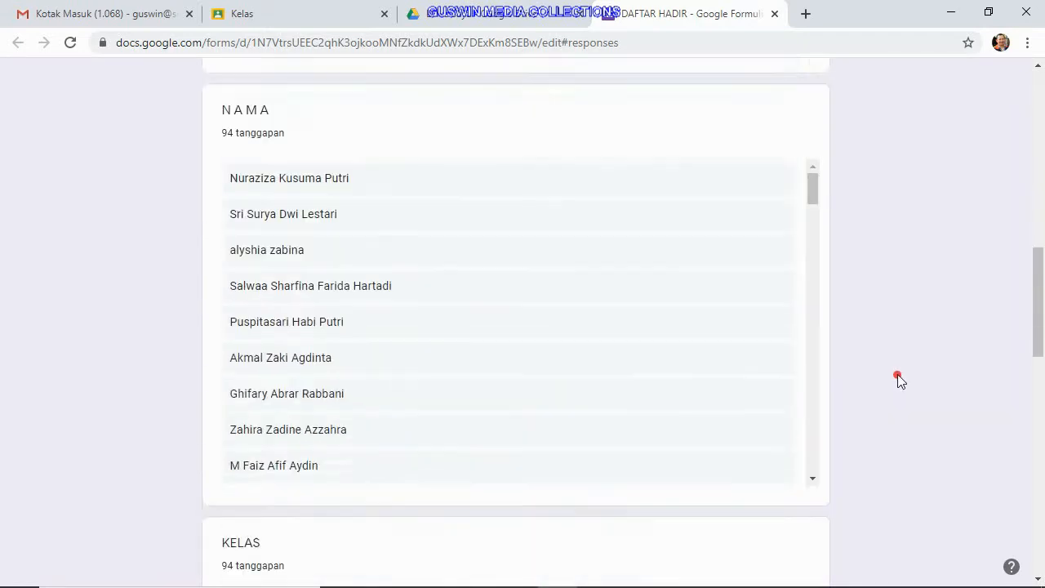
scroll(898, 380, "down", 7)
scroll(648, 289, "up", 1)
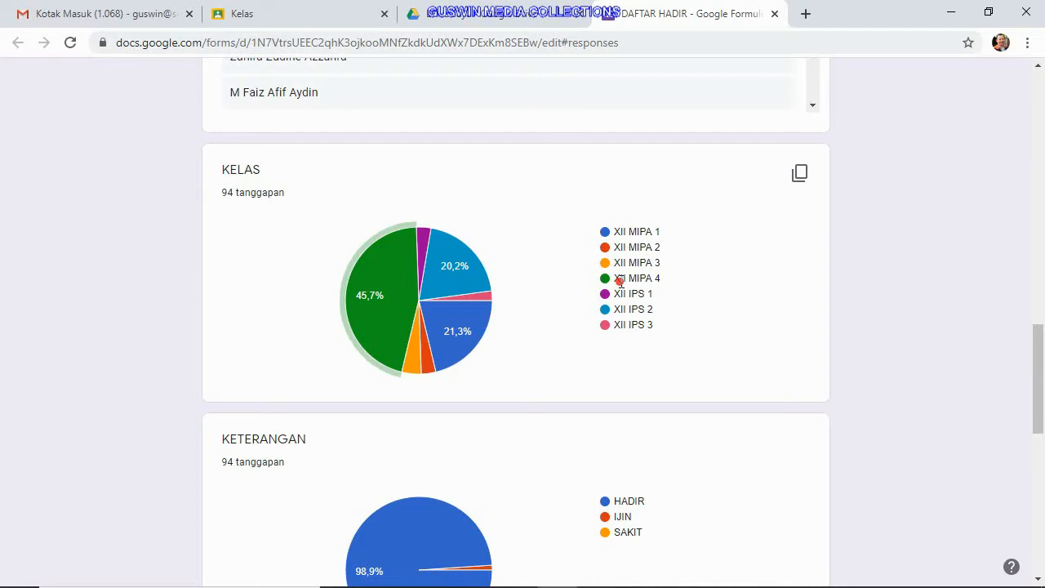
scroll(576, 324, "down", 3)
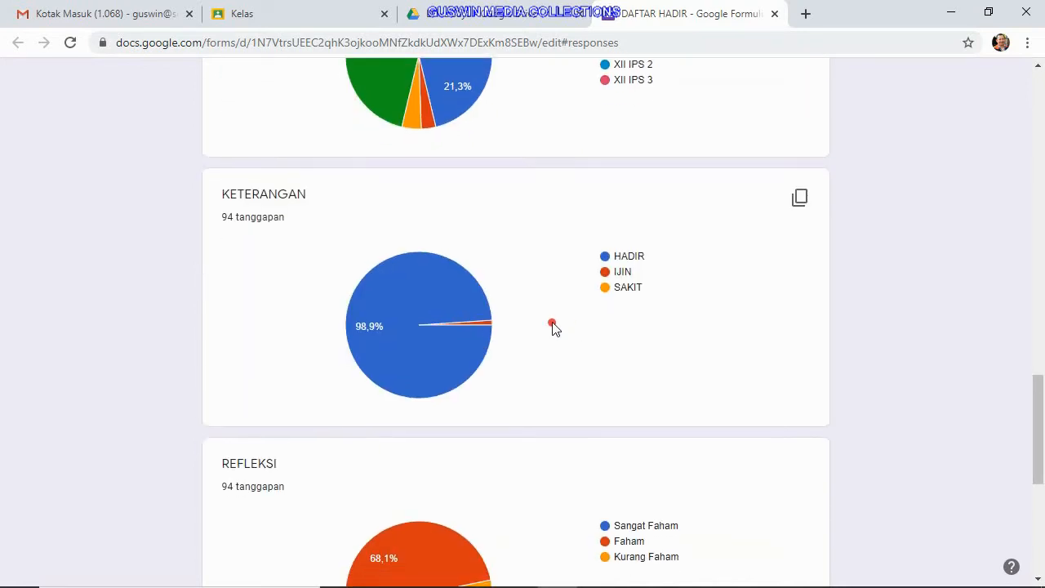
scroll(408, 294, "down", 4)
scroll(428, 311, "up", 5)
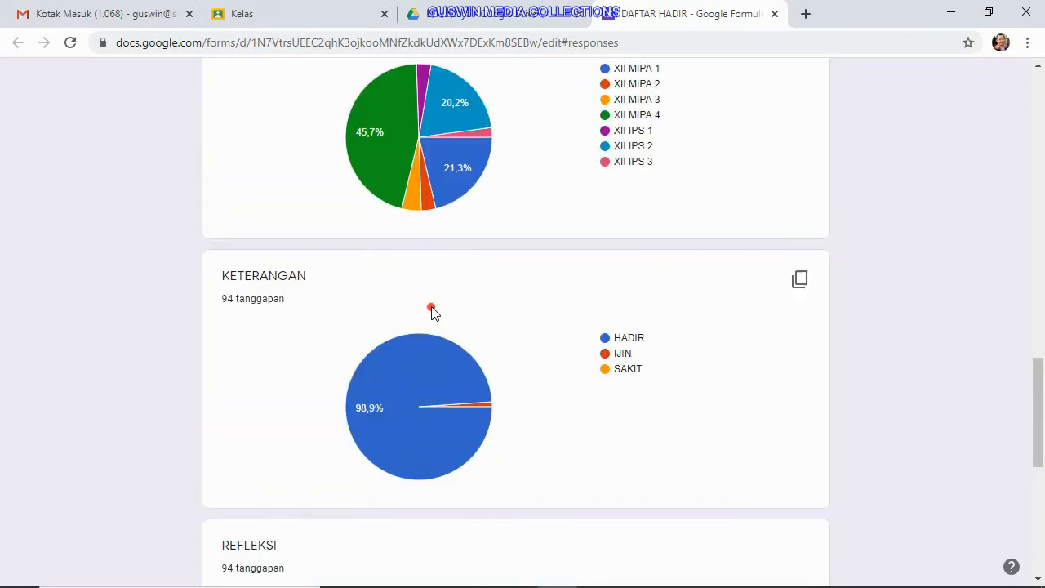
scroll(478, 303, "up", 5)
scroll(380, 373, "down", 5)
mouse_move(468, 397)
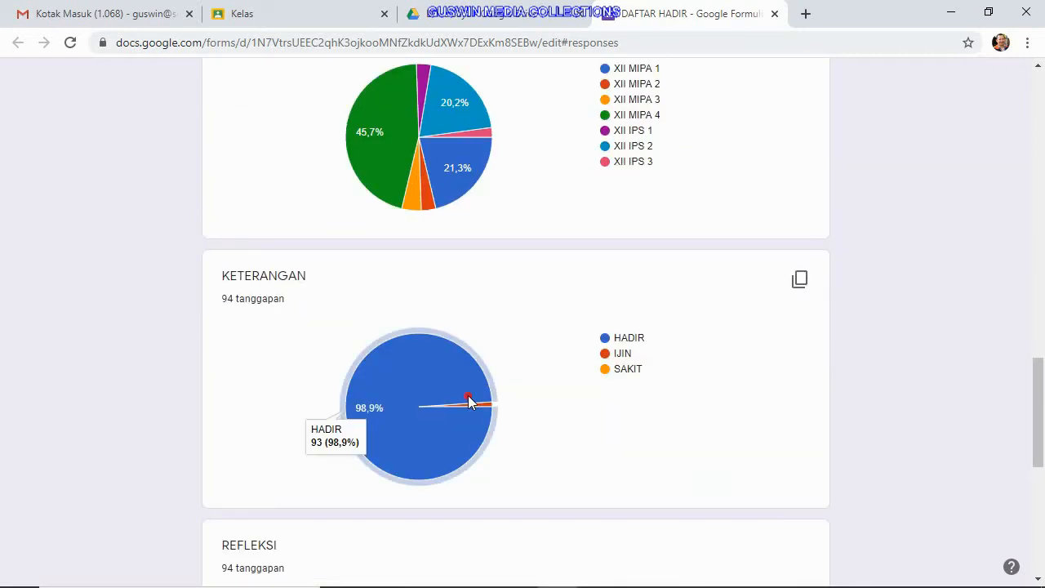
scroll(468, 395, "up", 14)
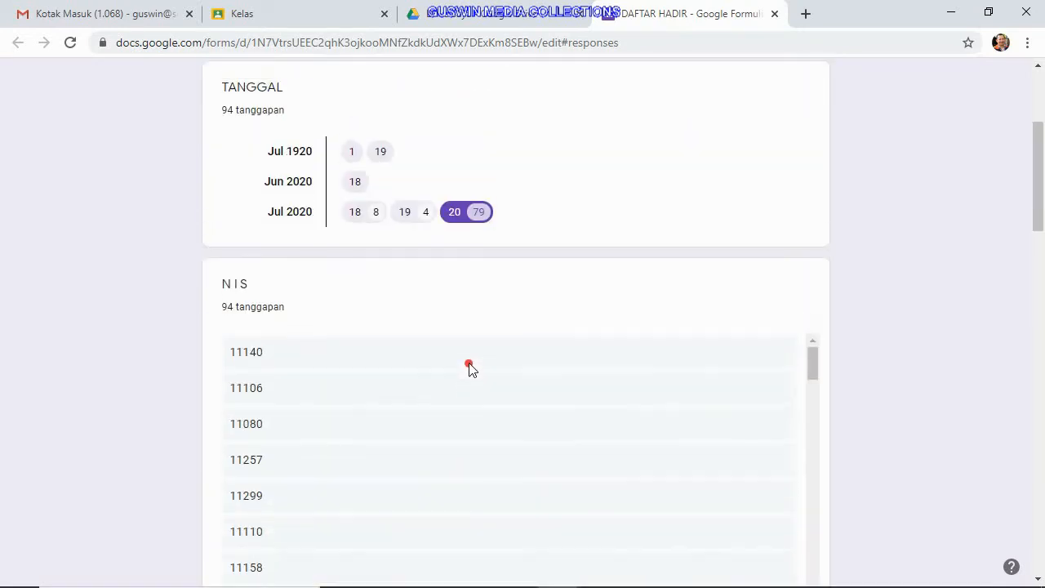
scroll(467, 343, "up", 3)
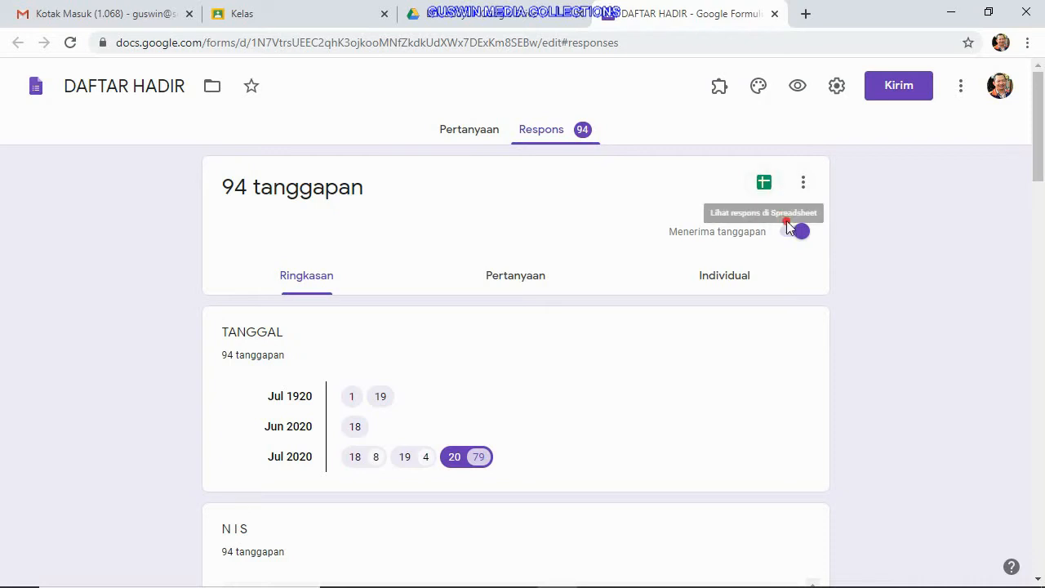
- Open the DAFTAR HADIR form's responses in the linked Google Sheets spreadsheet
key("ctrl+plus")
key("ctrl+plus")
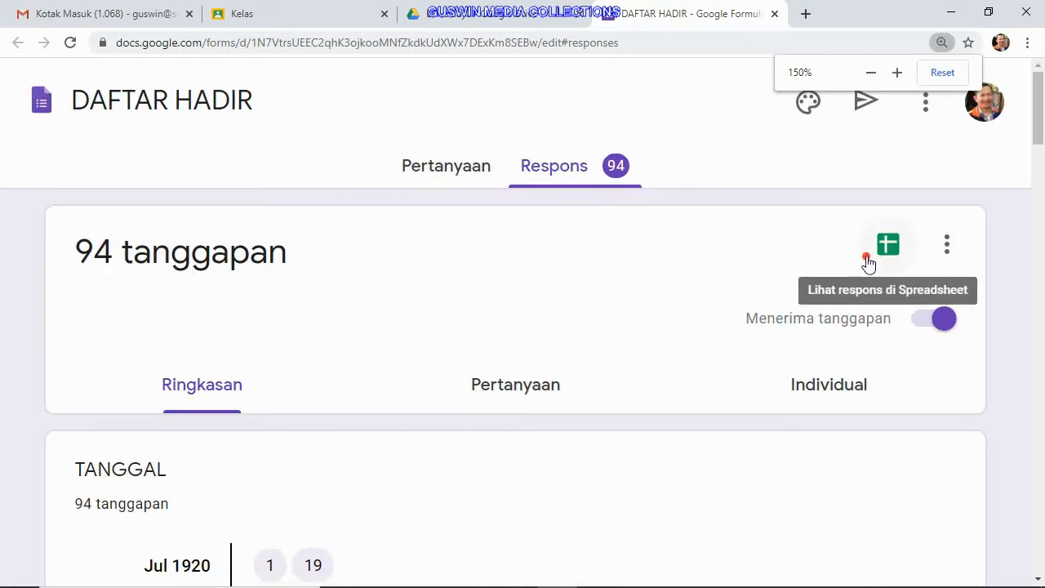
left_click(888, 245)
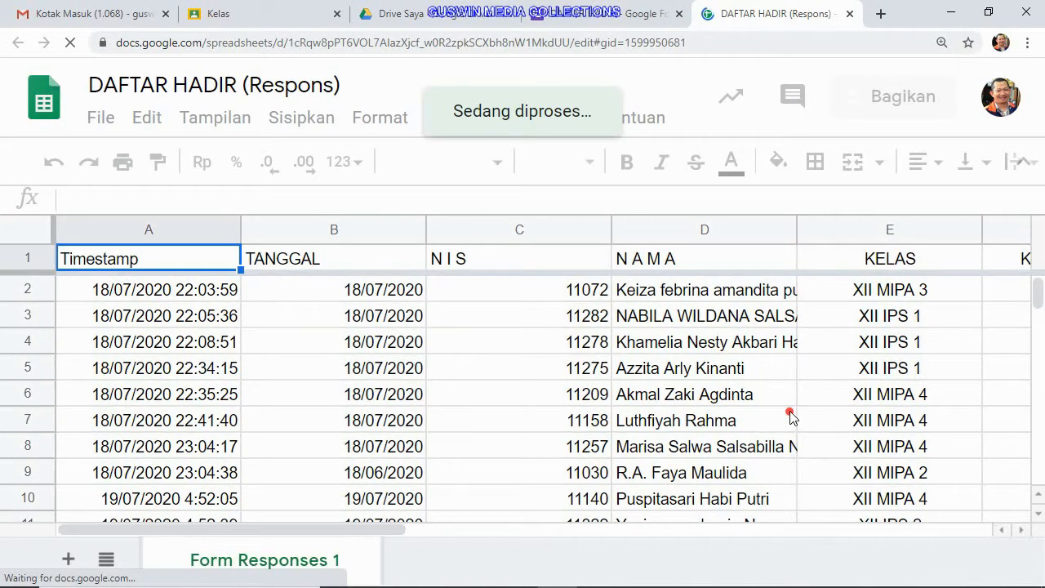
- Examine the timestamp, date, NIS, name and class entries in the Form Responses 1 sheet
scroll(737, 371, "down", 2)
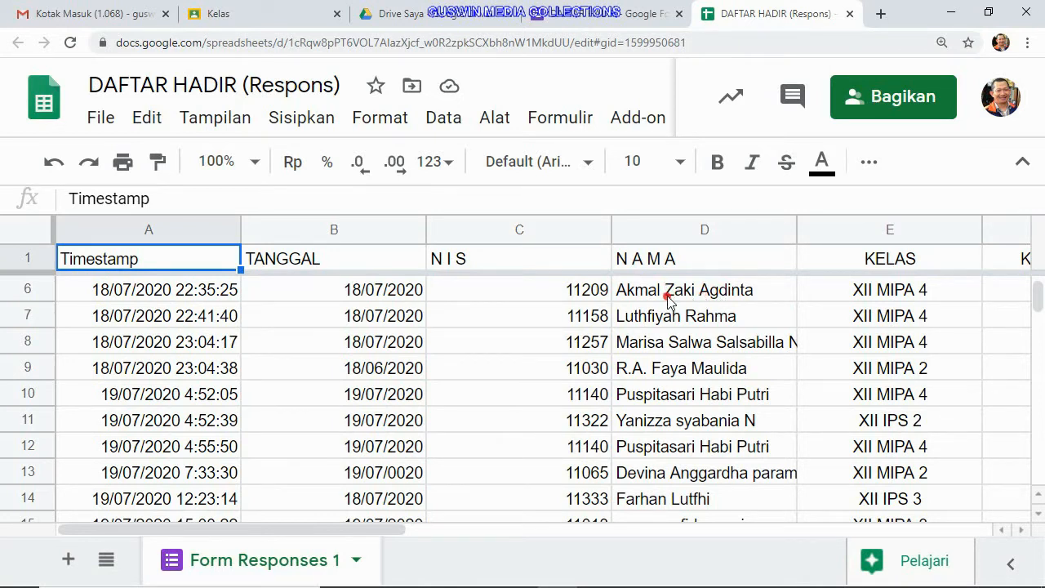
scroll(668, 301, "down", 2)
scroll(737, 324, "down", 2)
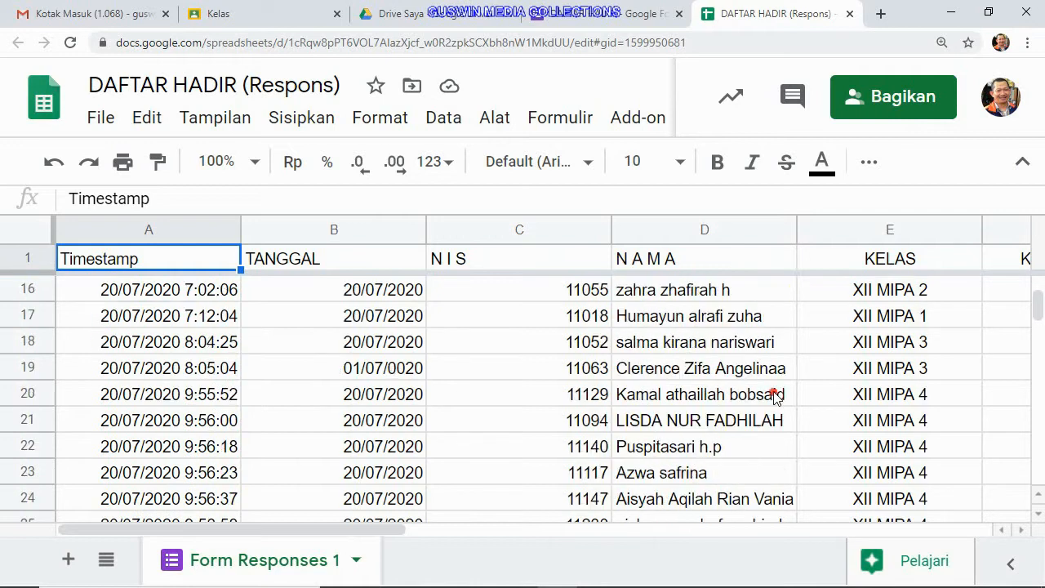
scroll(777, 397, "up", 5)
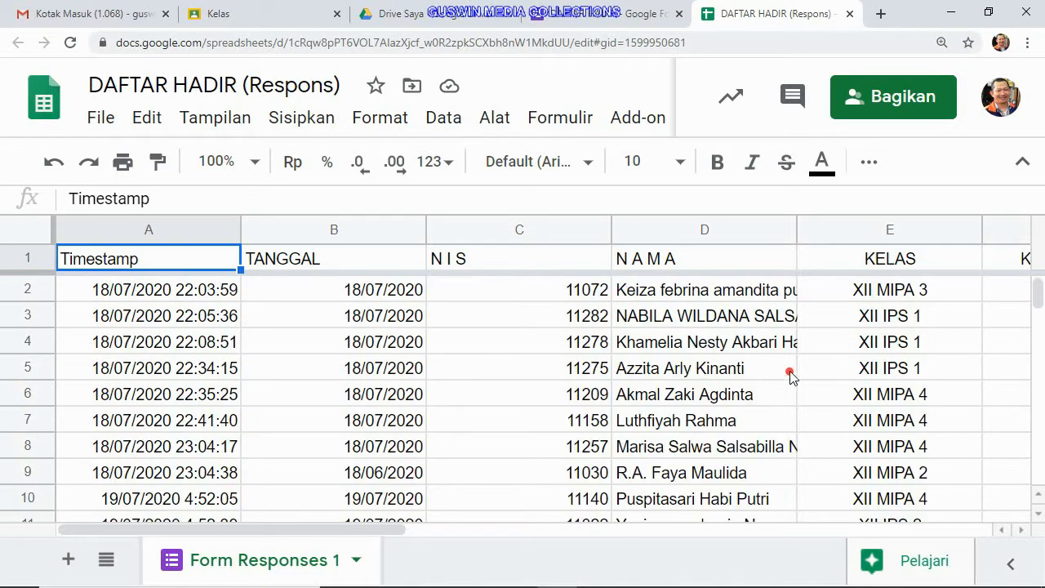
scroll(971, 330, "down", 1)
scroll(971, 330, "up", 1)
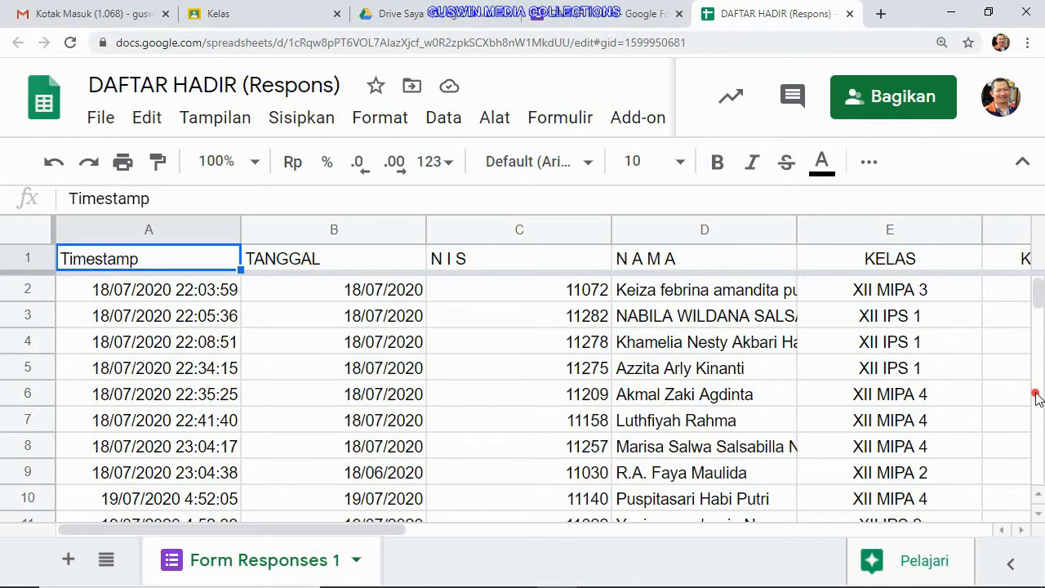
left_click_drag(1037, 307, 1021, 283)
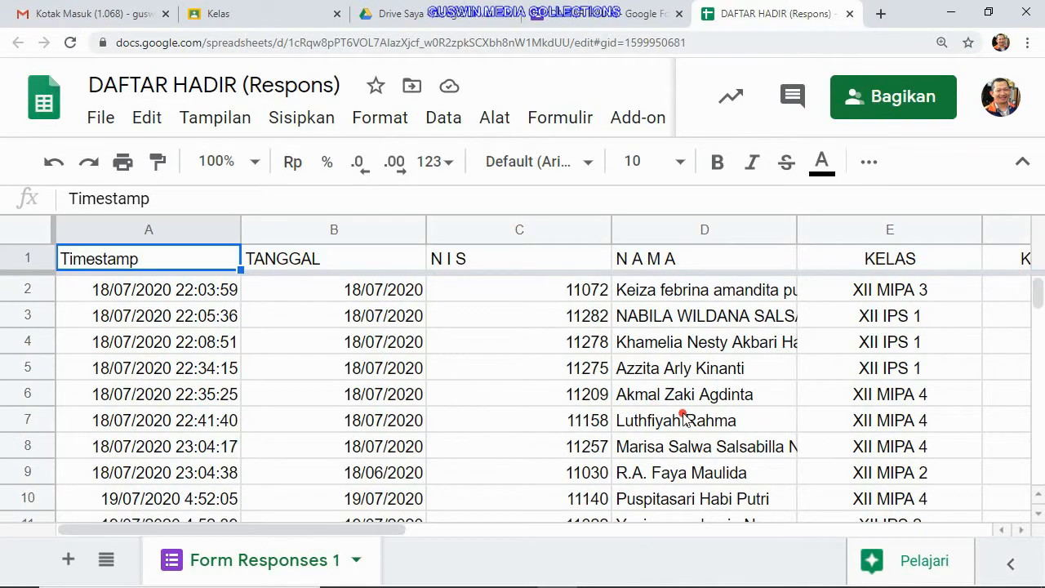
scroll(761, 430, "down", 1)
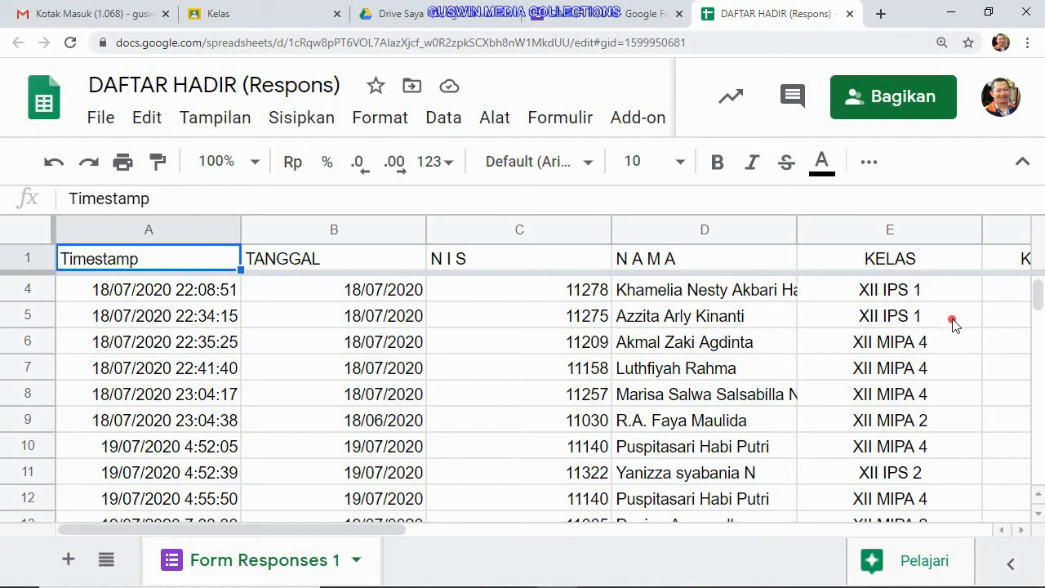
scroll(735, 380, "down", 2)
scroll(710, 396, "up", 3)
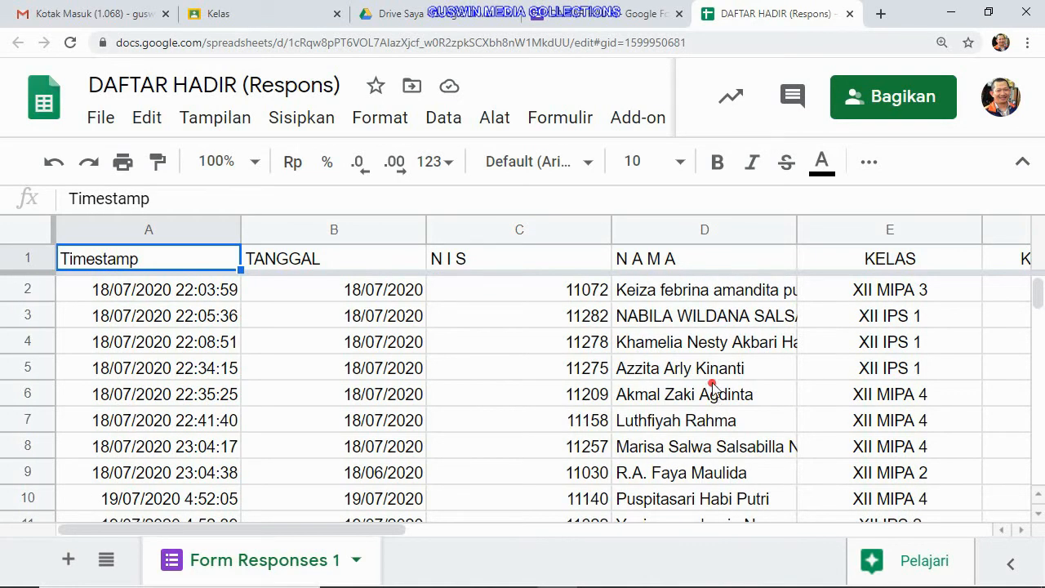
scroll(822, 354, "down", 2)
scroll(824, 367, "up", 2)
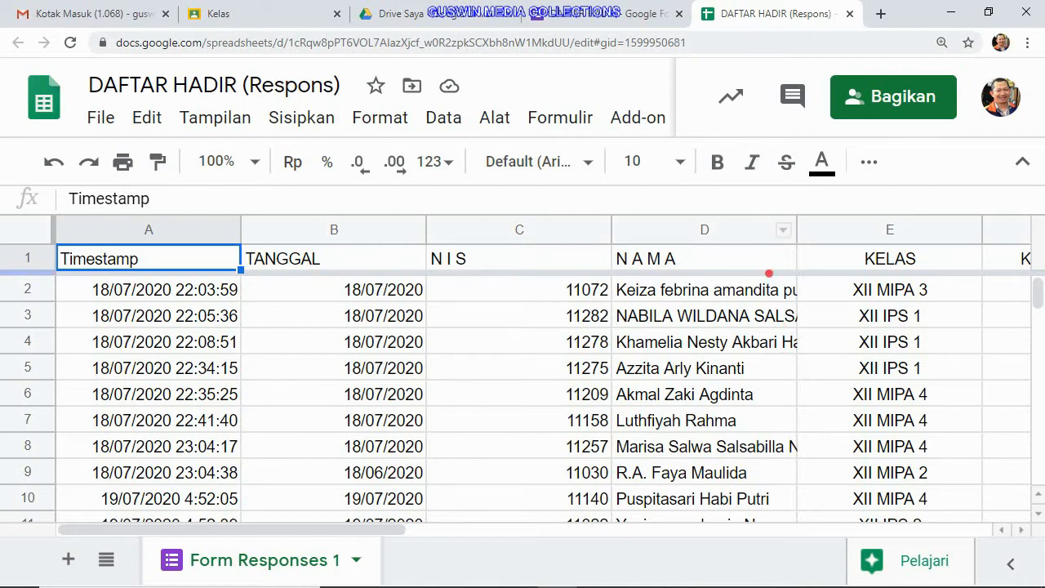
- Compare the form's response summary with its linked spreadsheet and examine the attendance entries across the submission dates
left_click(620, 14)
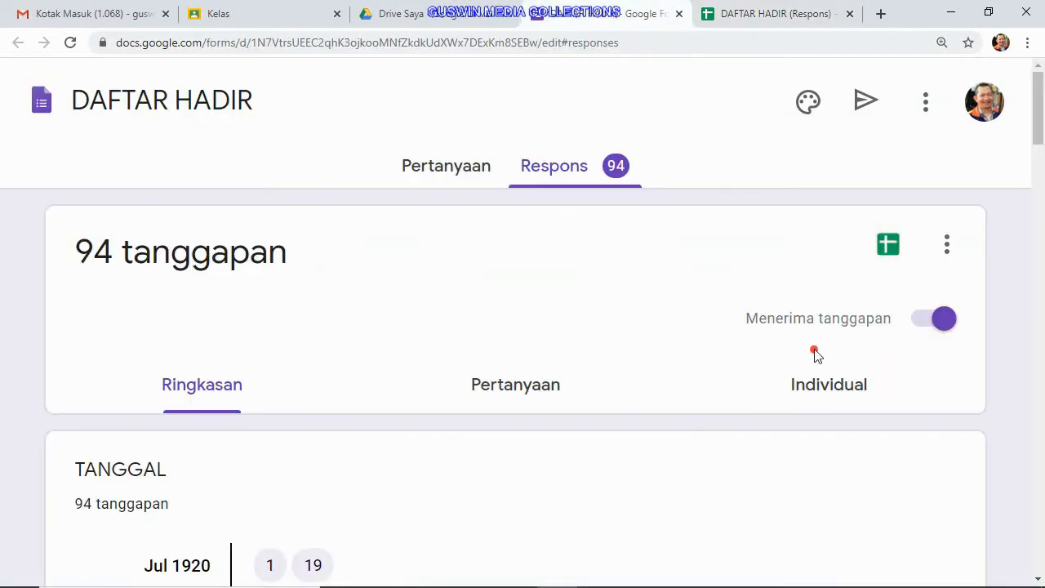
left_click(752, 13)
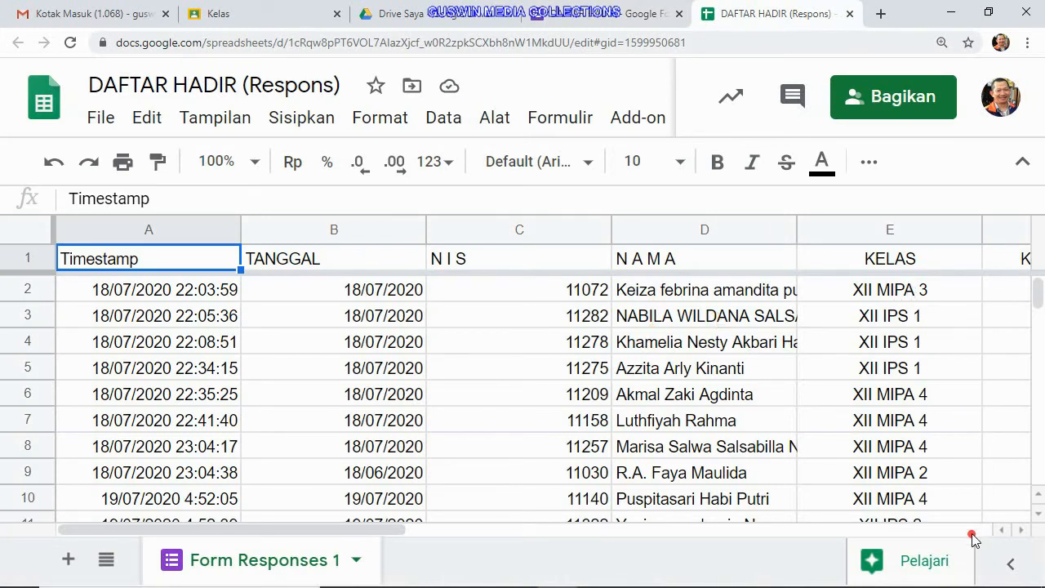
left_click(1009, 563)
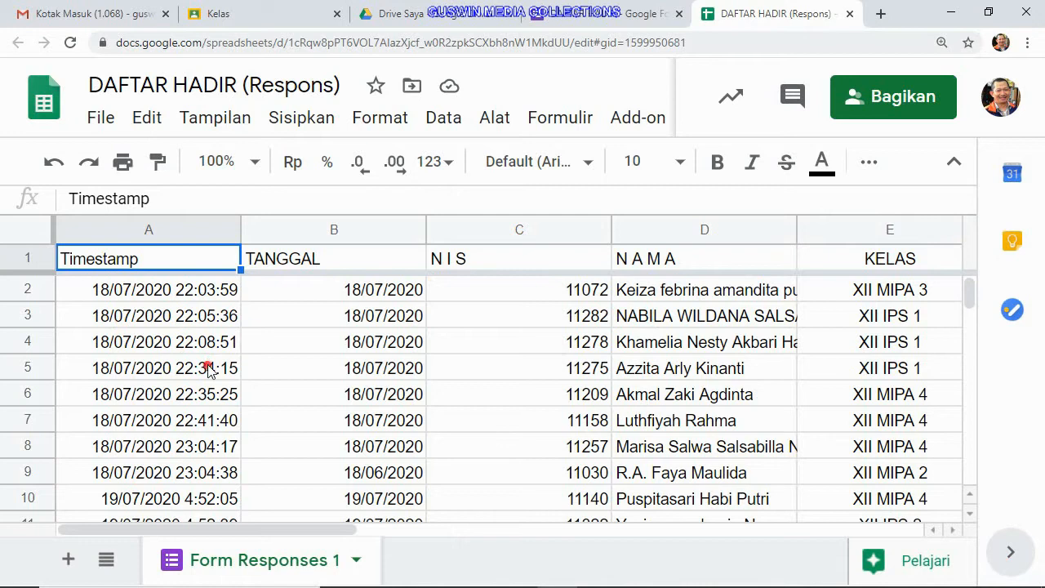
scroll(204, 351, "down", 7)
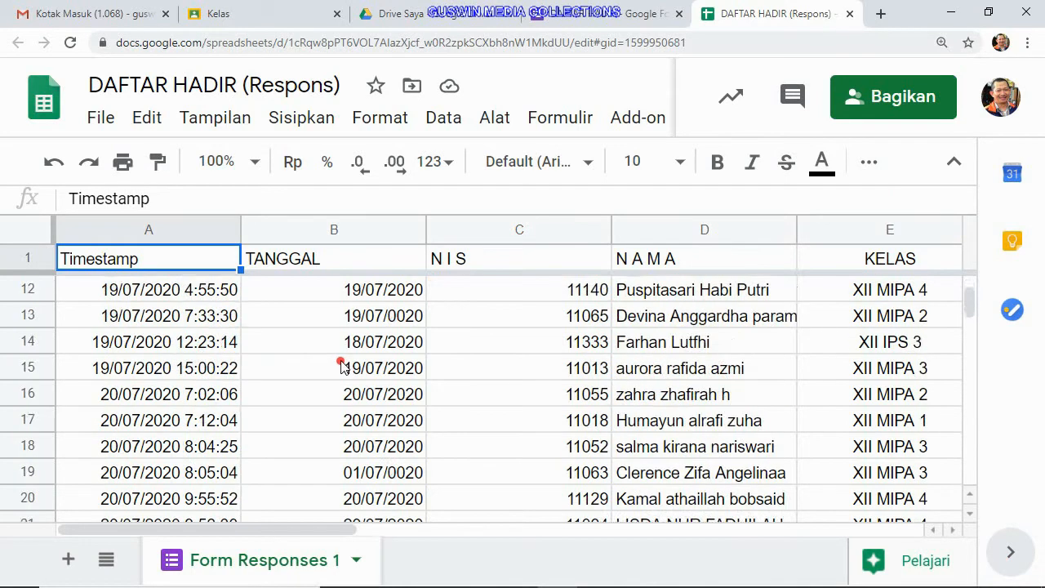
scroll(210, 369, "up", 7)
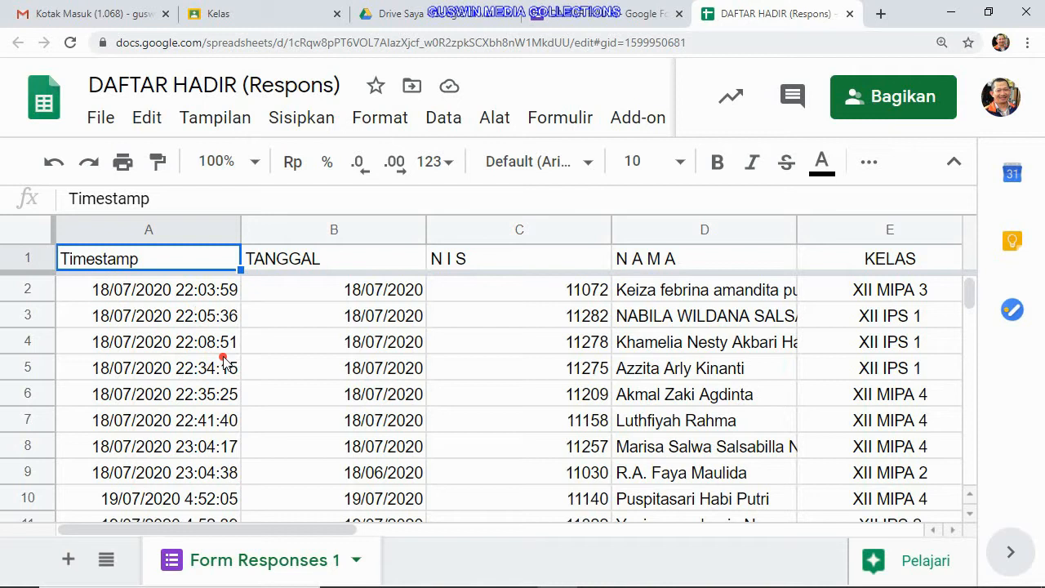
scroll(225, 364, "down", 2)
scroll(229, 366, "down", 2)
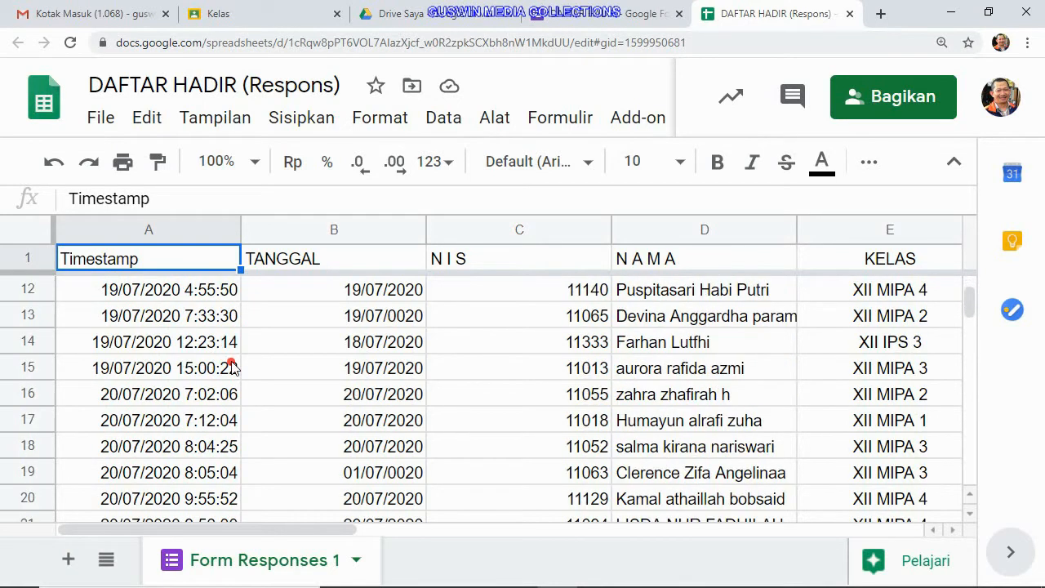
scroll(226, 373, "down", 3)
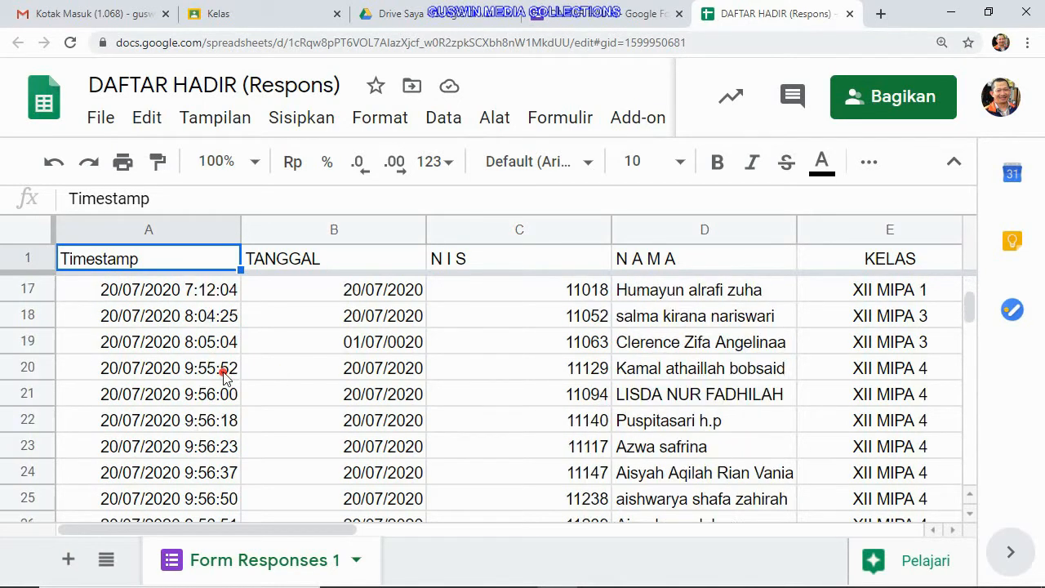
scroll(208, 377, "down", 2)
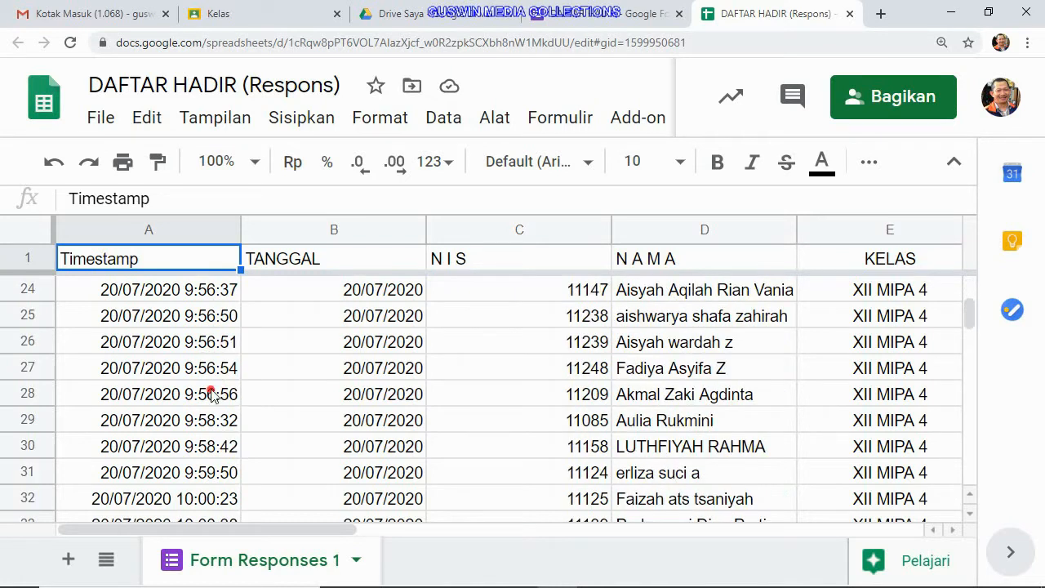
scroll(210, 383, "down", 2)
scroll(349, 345, "up", 10)
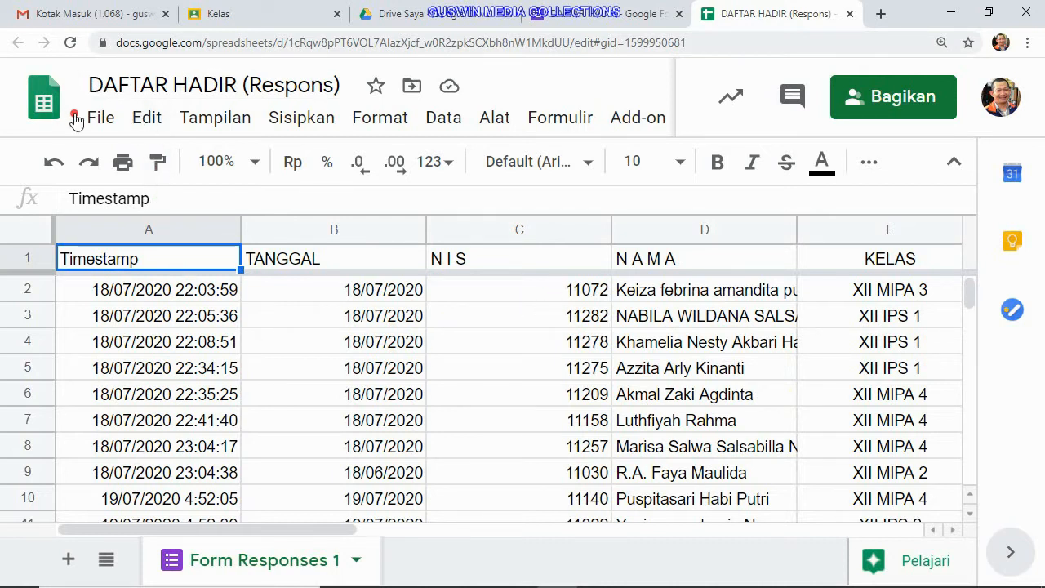
- Start downloading the response spreadsheet as Microsoft Excel (.xlsx) and name the file DAFTAR HADIR
left_click(101, 122)
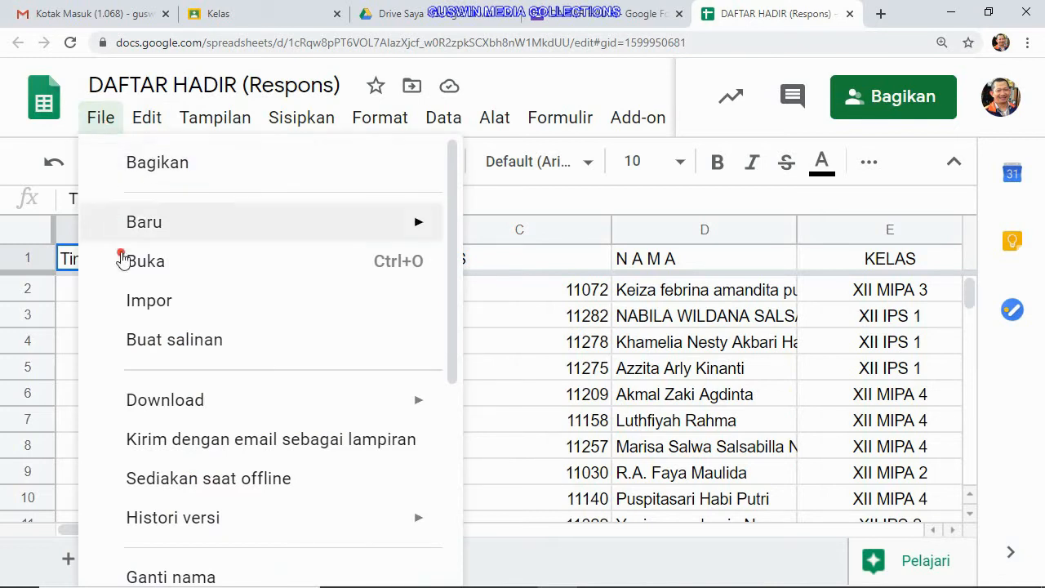
mouse_move(418, 412)
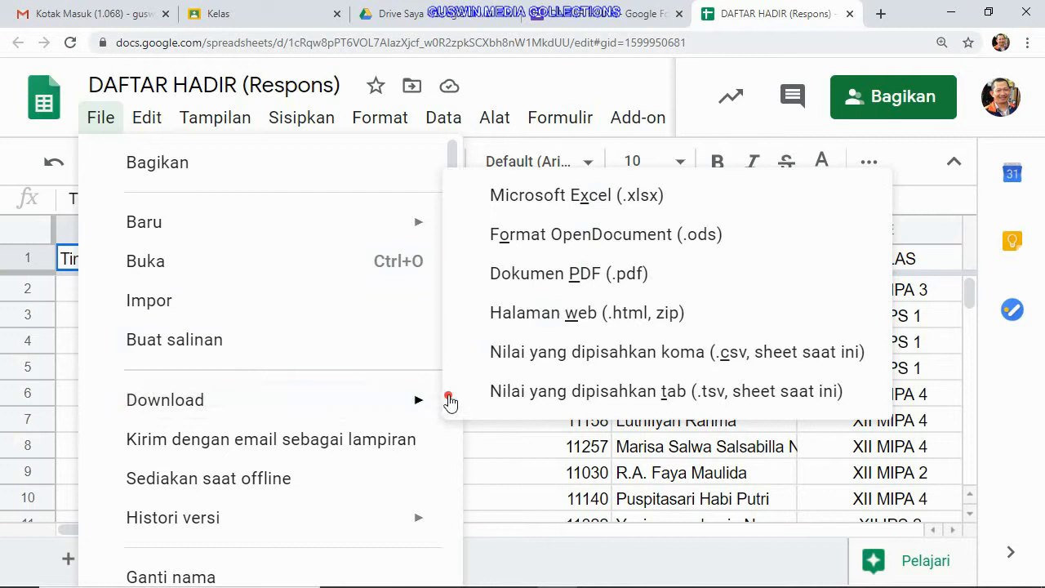
left_click(563, 202)
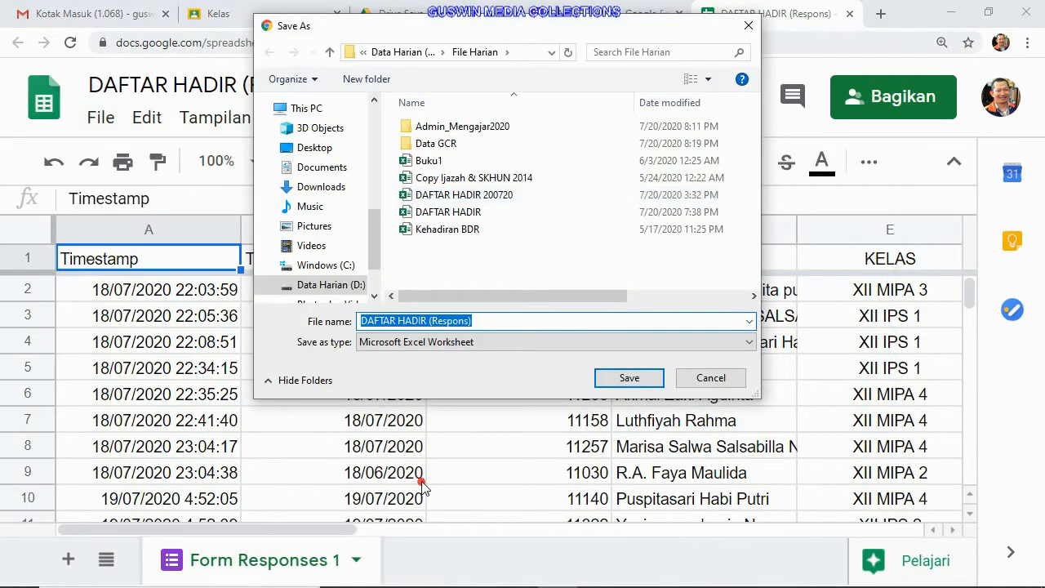
left_click(507, 320)
left_click_drag(504, 321, 429, 330)
key("BackSpace")
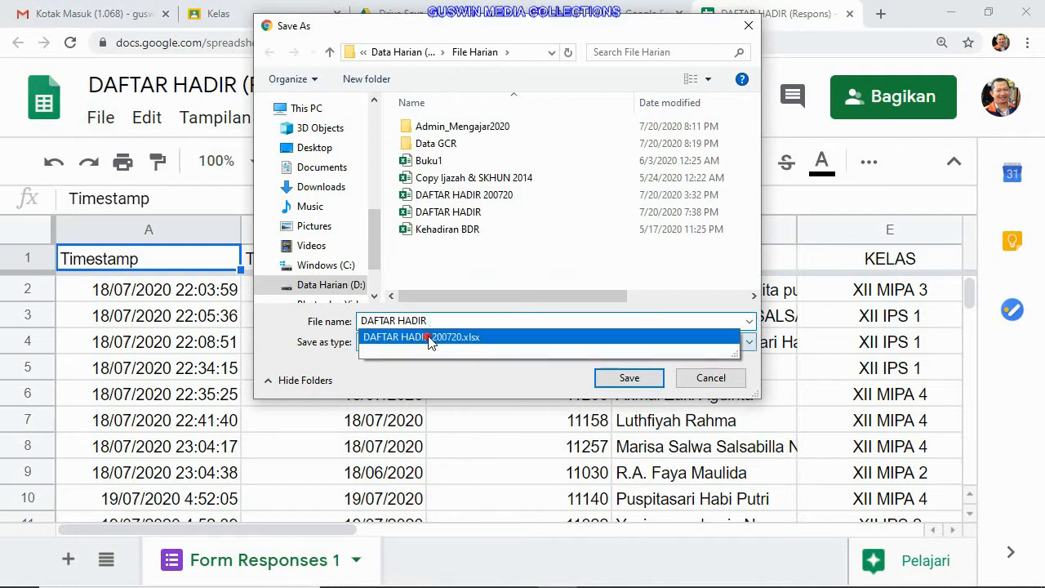
key("BackSpace")
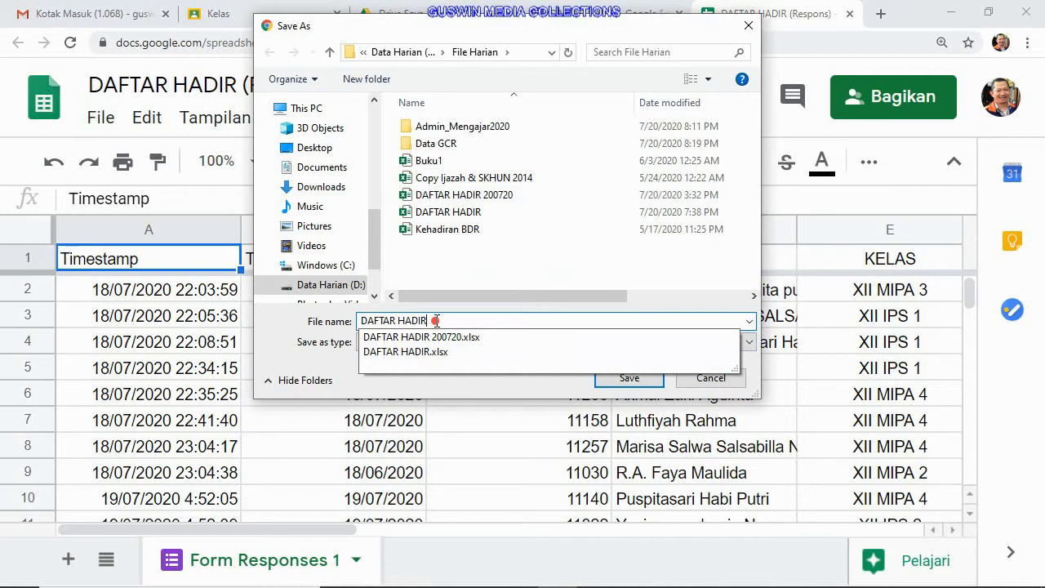
- Save the Excel file in the Data GCR folder inside File Harian on the Data Harian (D:) drive
left_click(347, 284)
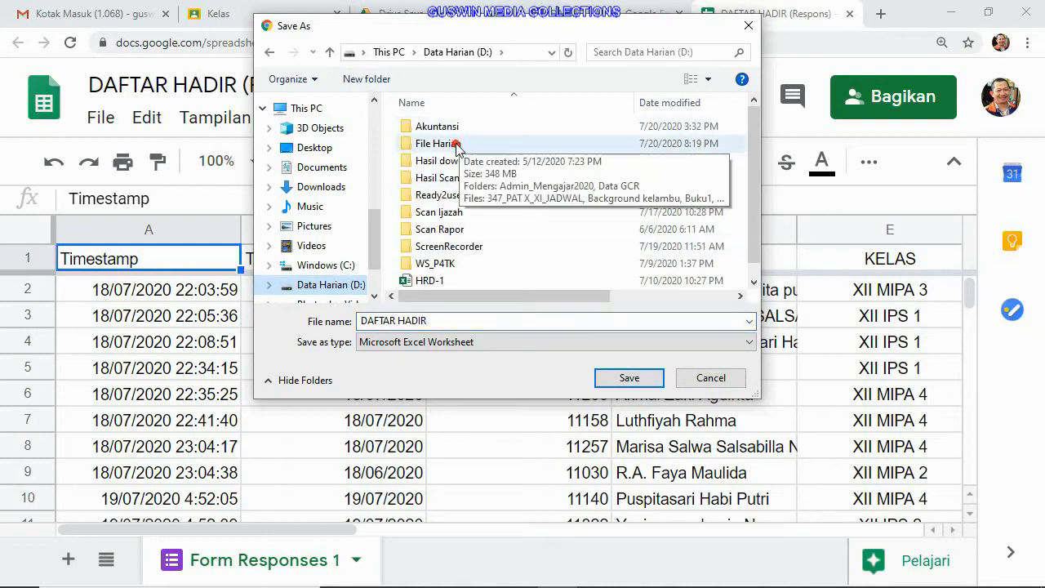
double_click(455, 144)
left_click(445, 145)
double_click(445, 144)
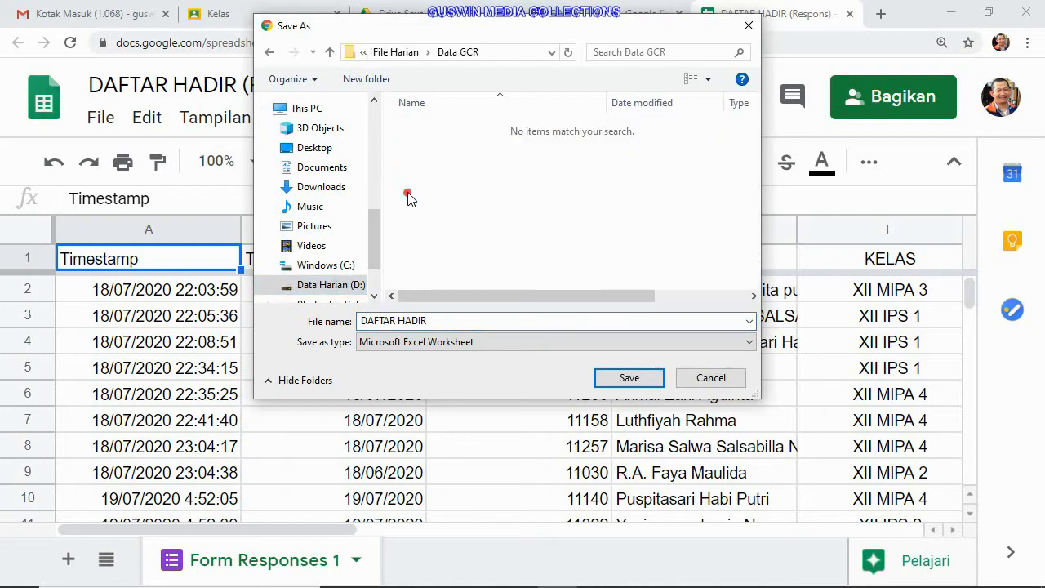
left_click(642, 379)
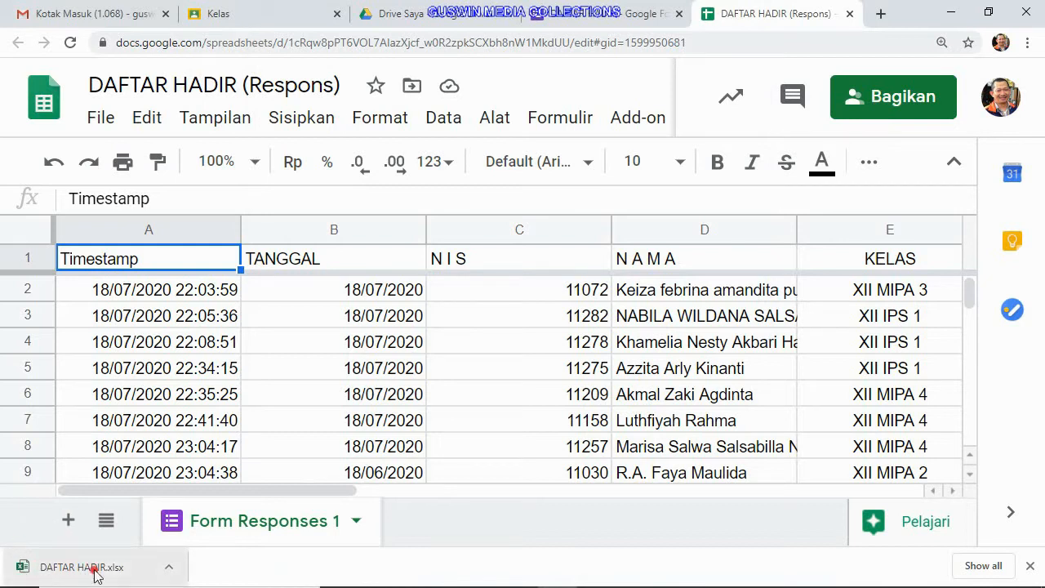
- Close the DAFTAR HADIR (Respons) spreadsheet, reopen it from the form's responses and close it again
left_click(169, 568)
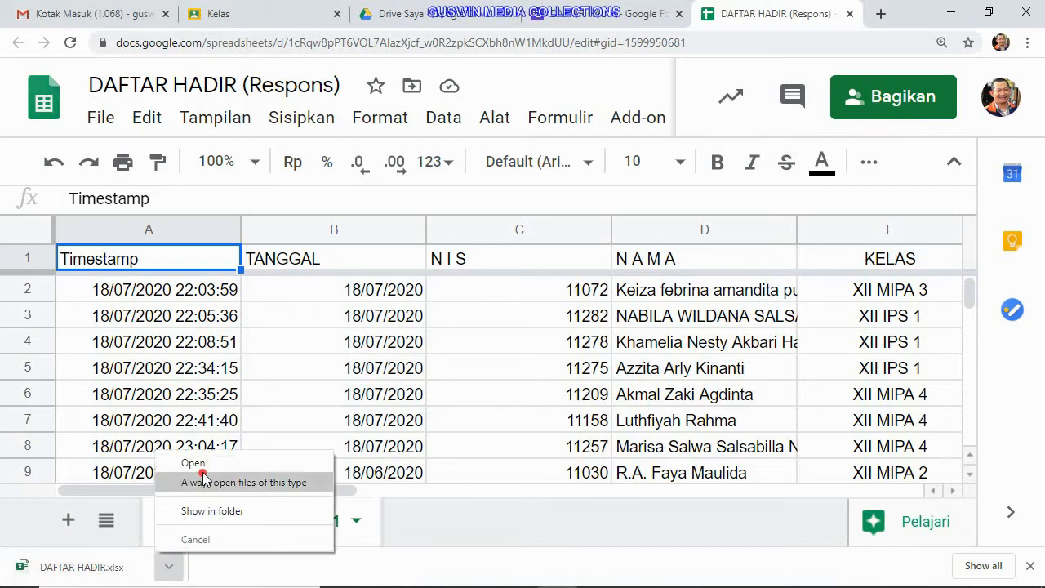
left_click(437, 542)
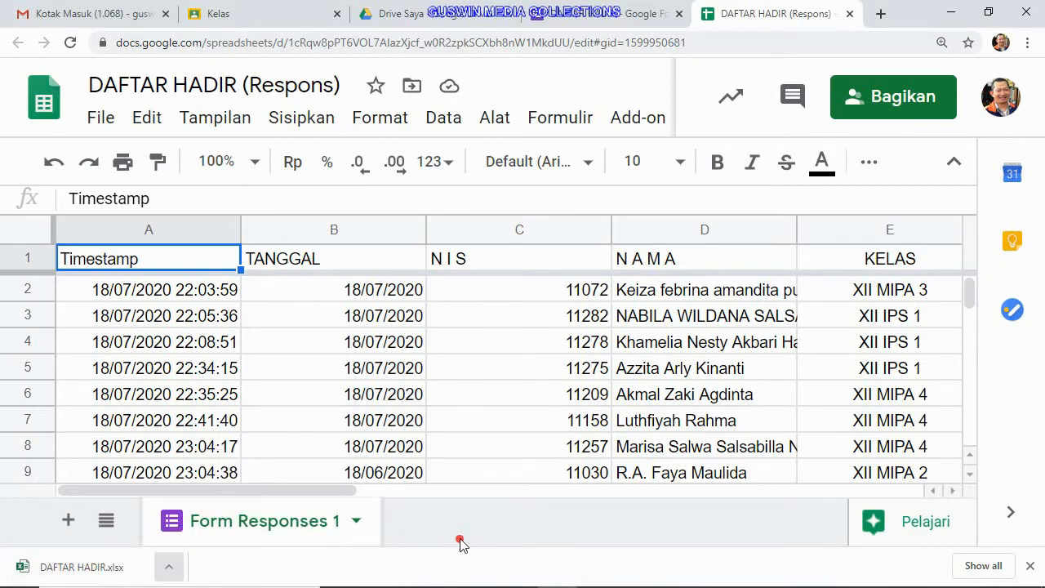
left_click(850, 14)
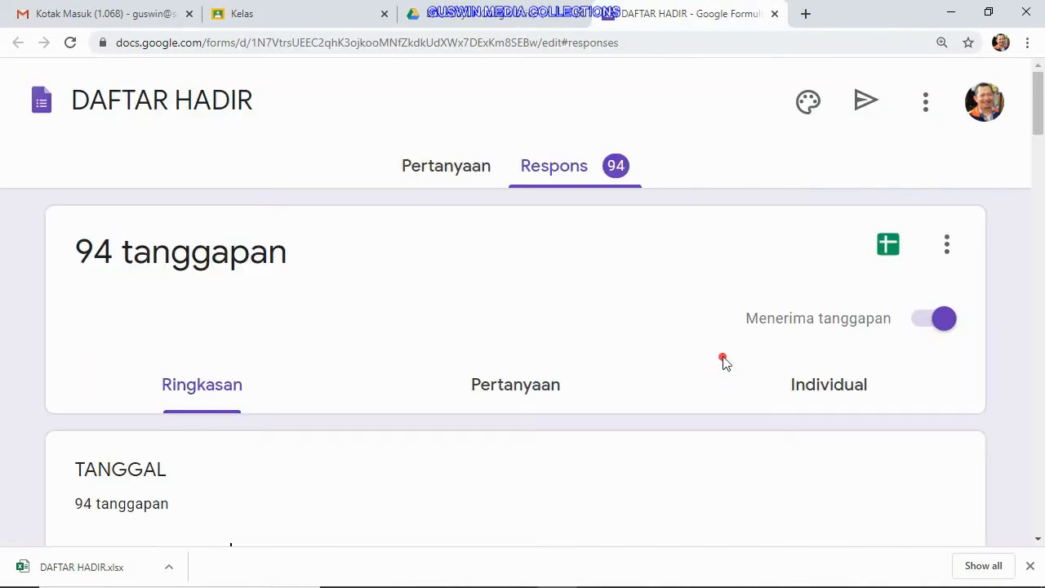
left_click(888, 245)
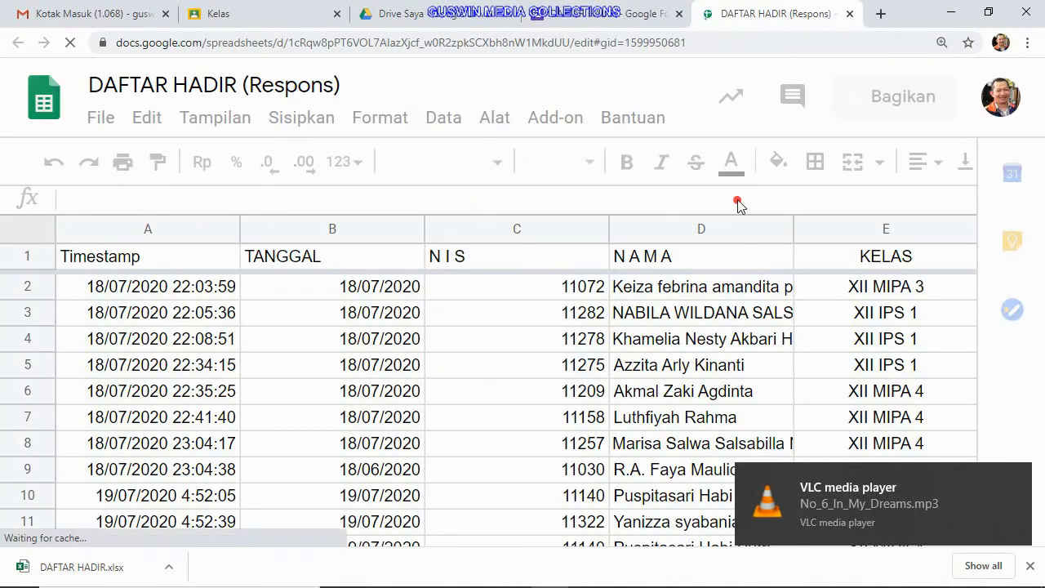
left_click(852, 15)
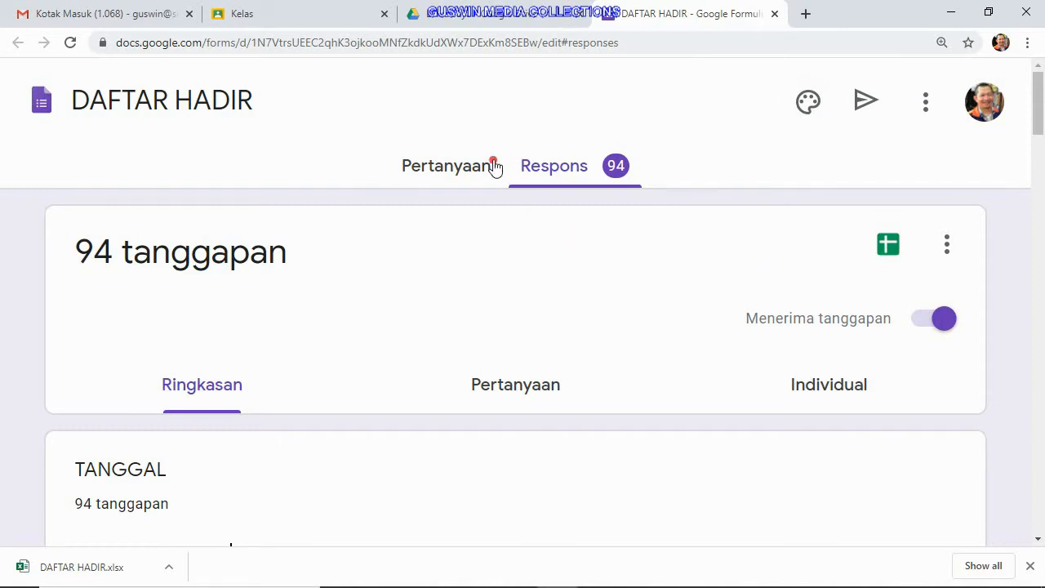
- Open the downloaded DAFTAR HADIR.xlsx in Excel and maximize its window
left_click(166, 567)
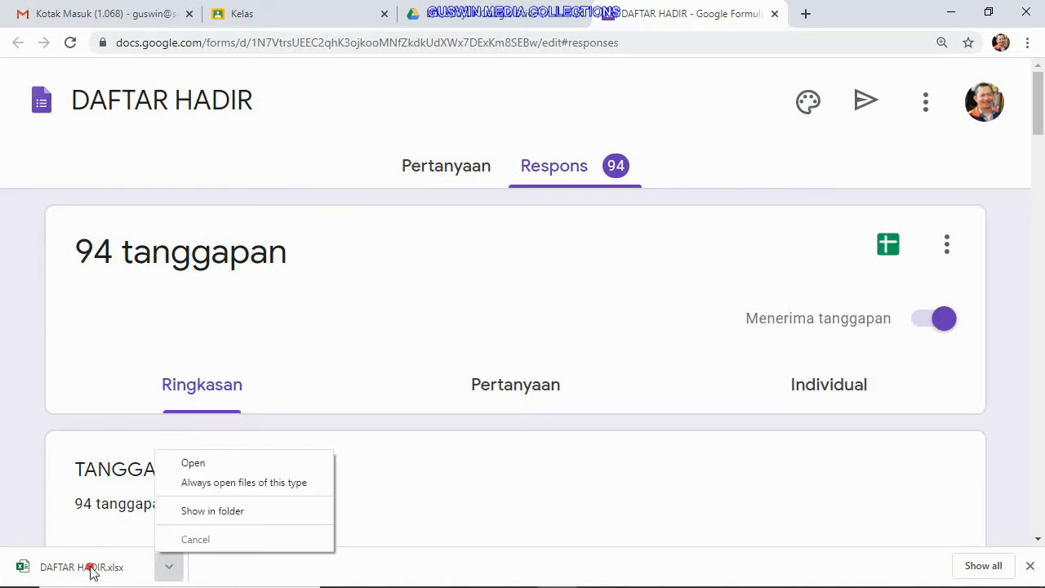
left_click(193, 463)
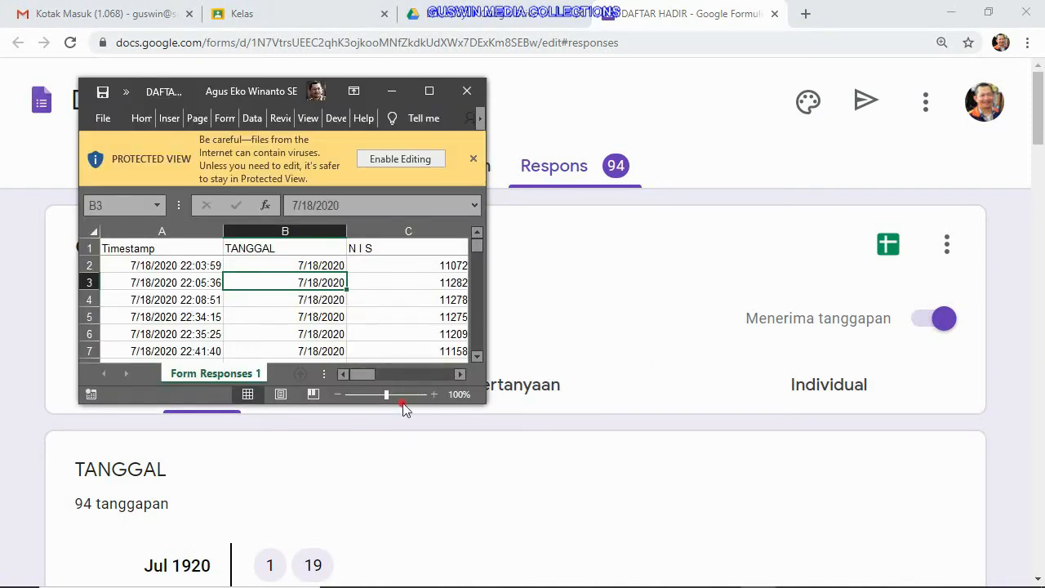
left_click(428, 91)
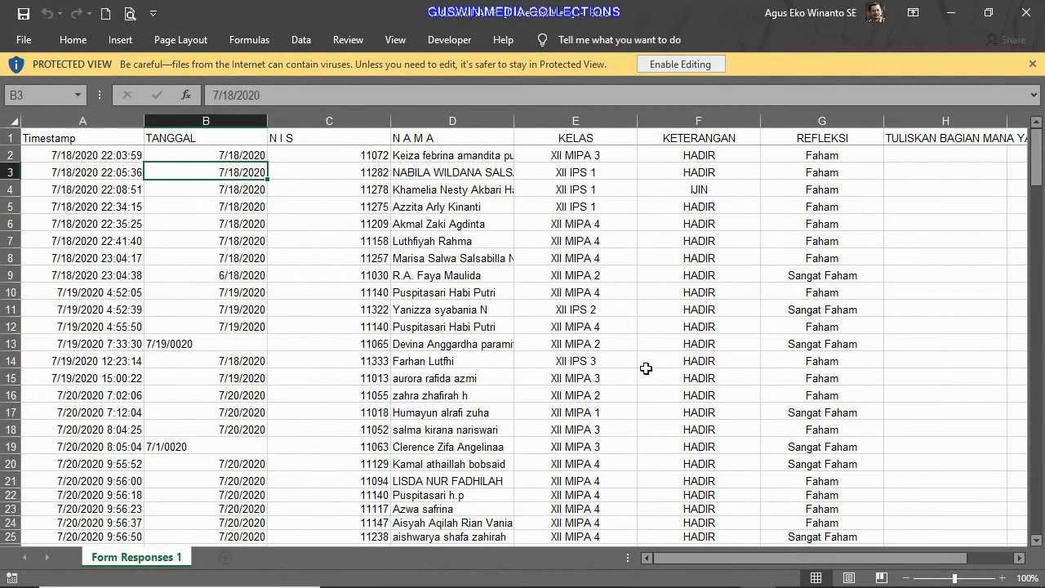
- Examine the date, name, KELAS and KETERANGAN entries in the workbook's Form Responses 1 sheet
left_click(483, 382)
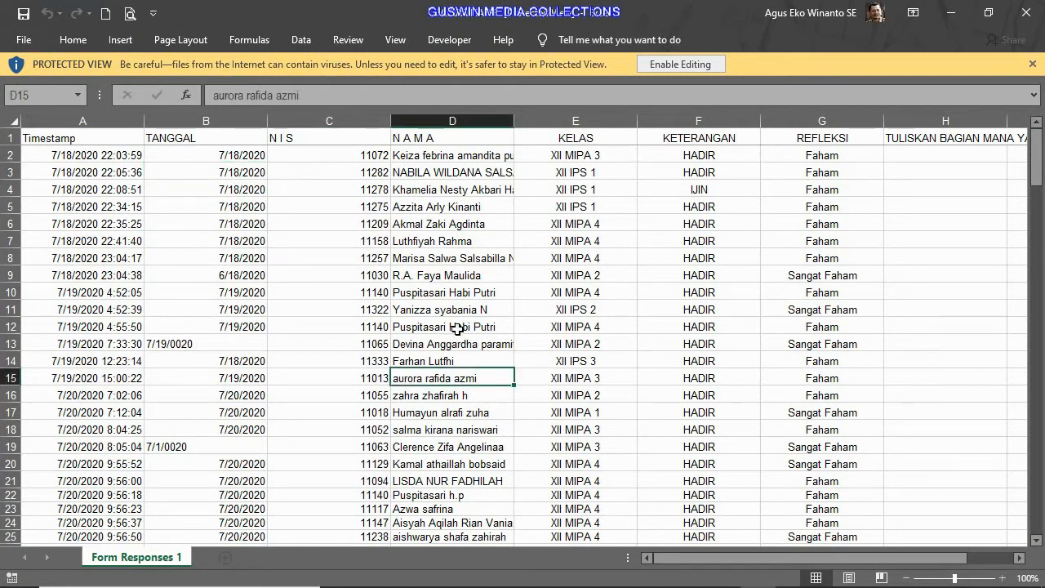
left_click(184, 357)
left_click(449, 320)
left_click(572, 290)
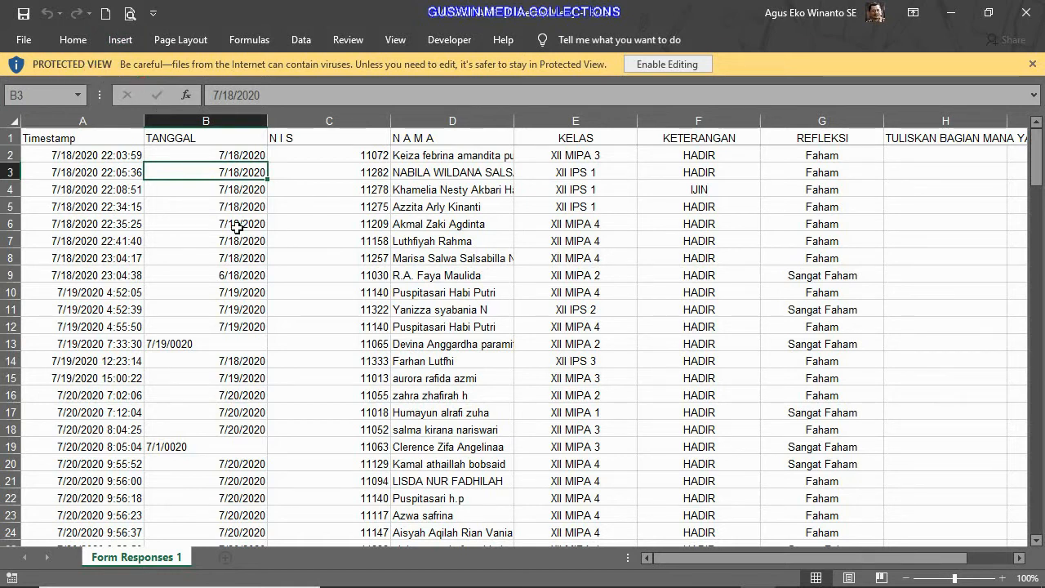
left_click(464, 325)
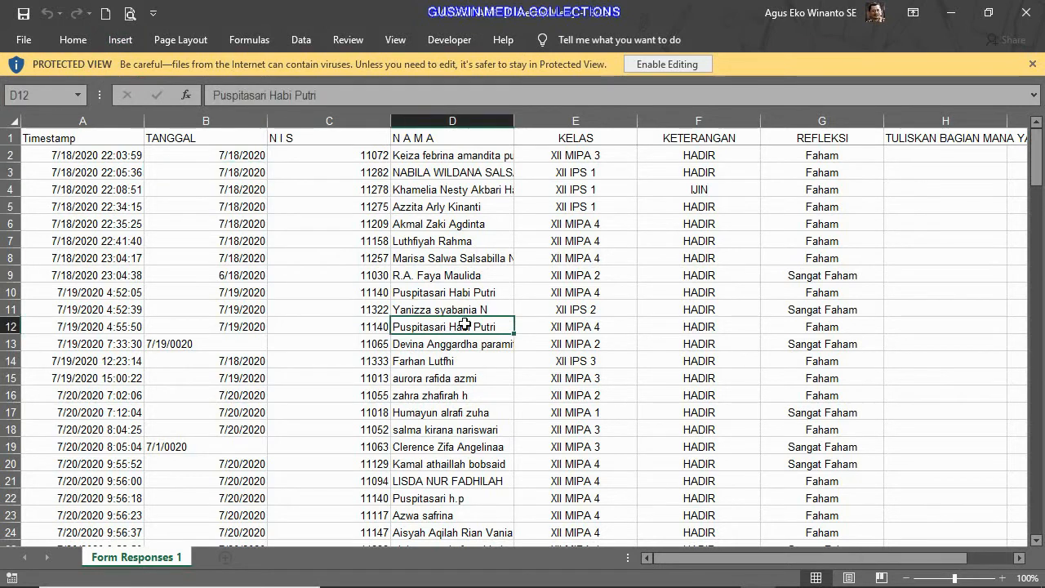
left_click(471, 261)
left_click(701, 261)
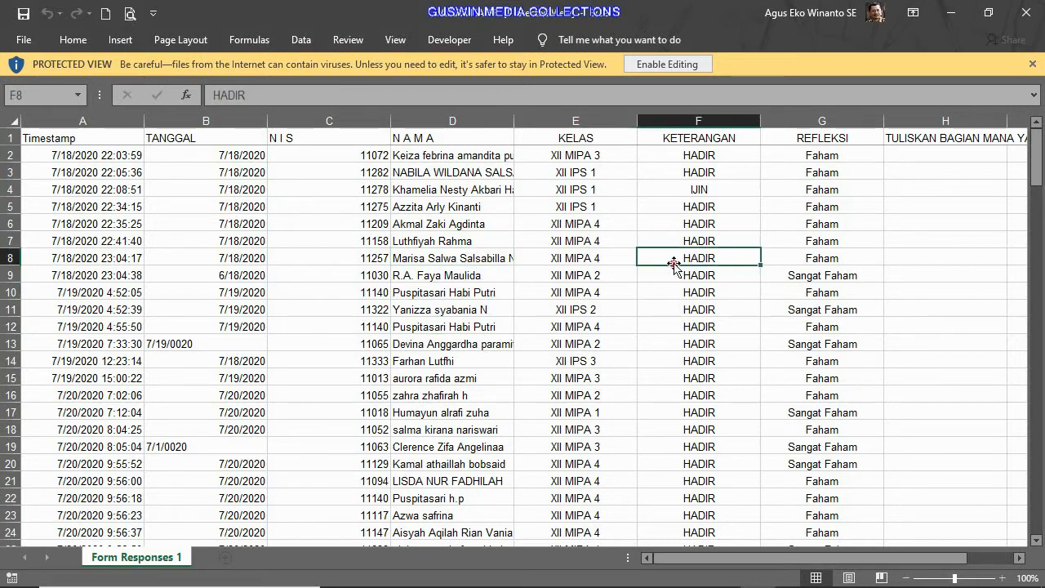
left_click(232, 207)
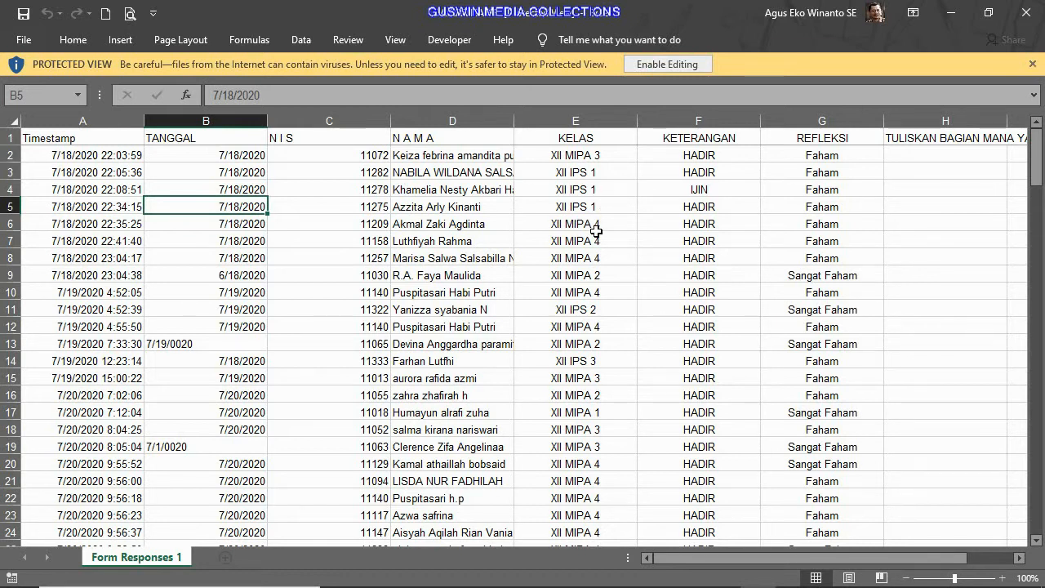
- Enable editing of the protected workbook and look through the entries in its KELAS and KETERANGAN columns
left_click(658, 64)
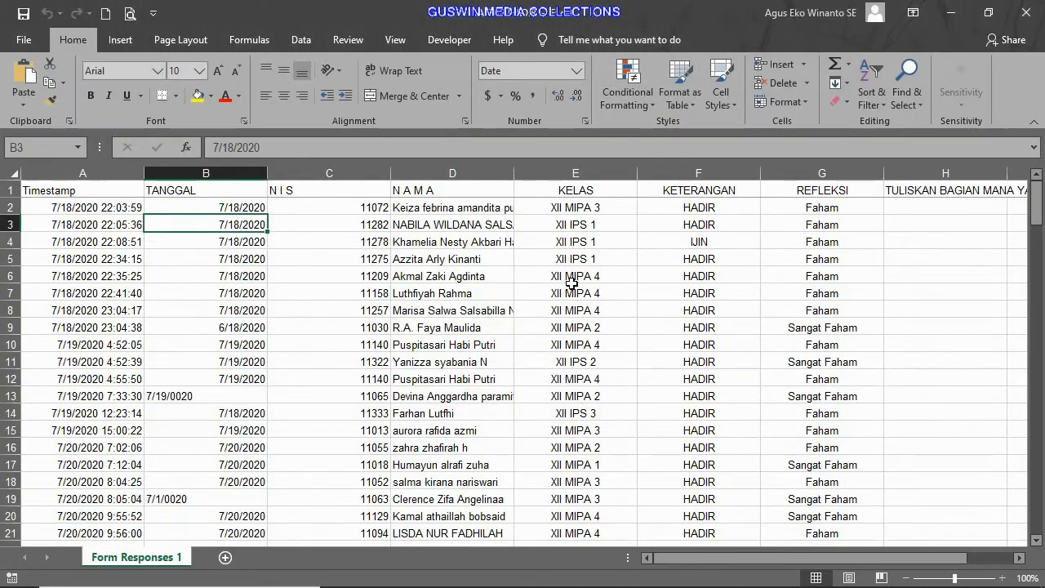
left_click(571, 290)
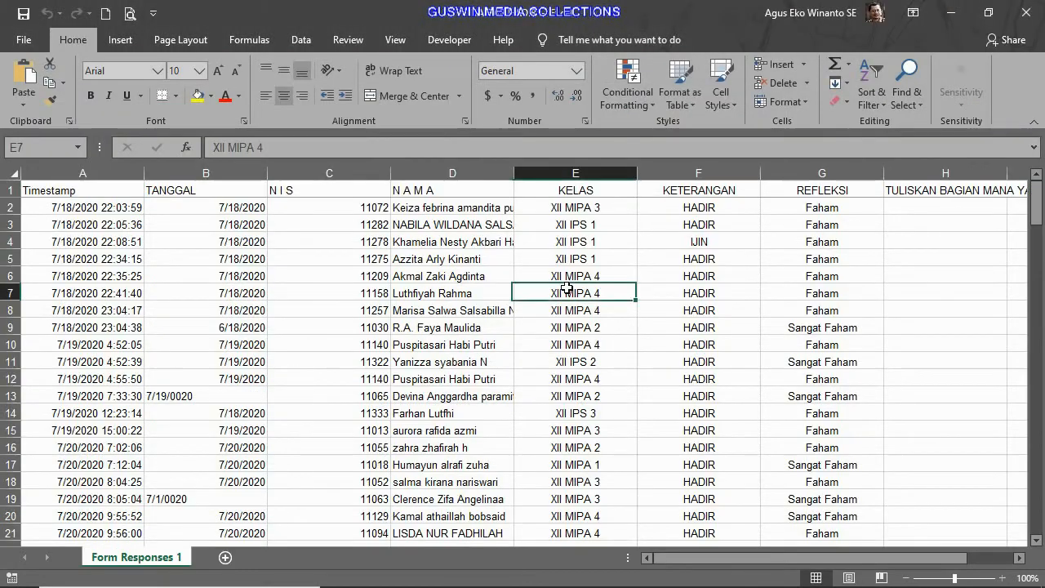
left_click(641, 294)
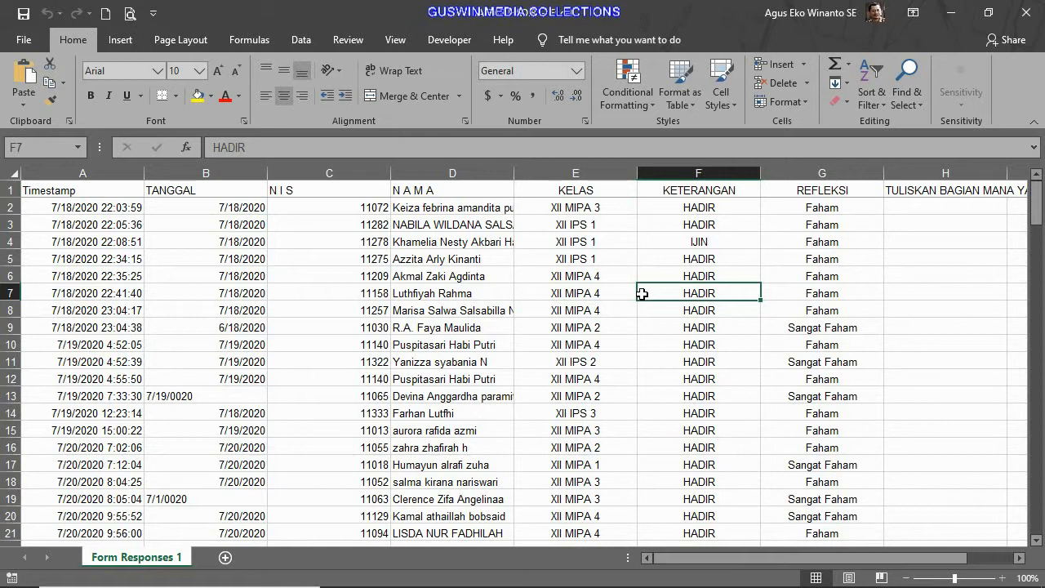
left_click(603, 356)
left_click(596, 376)
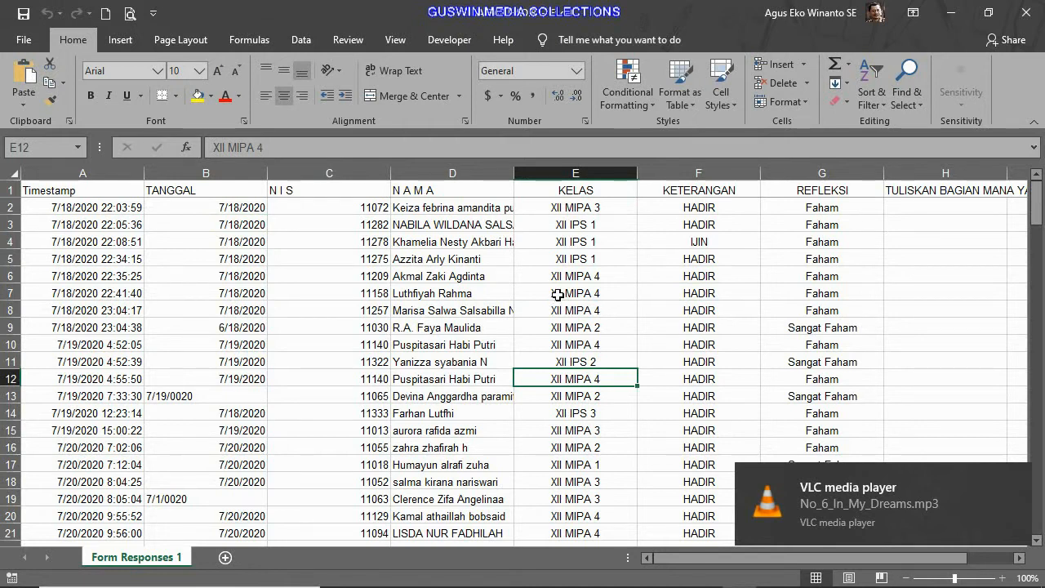
scroll(557, 295, "down", 2)
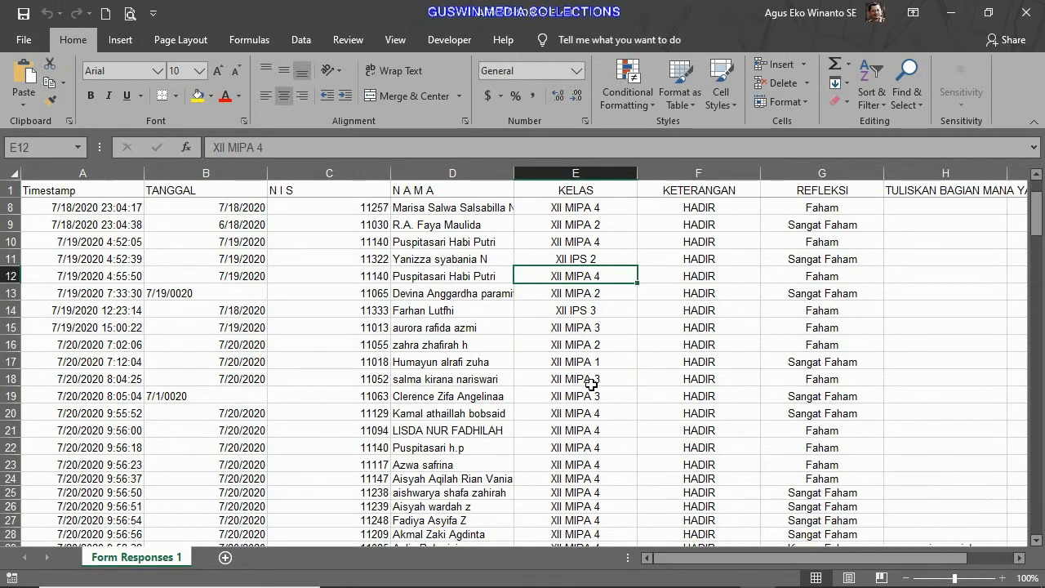
- Insert a blank row between the header row and the first response in the Form Responses 1 sheet
scroll(585, 372, "up", 2)
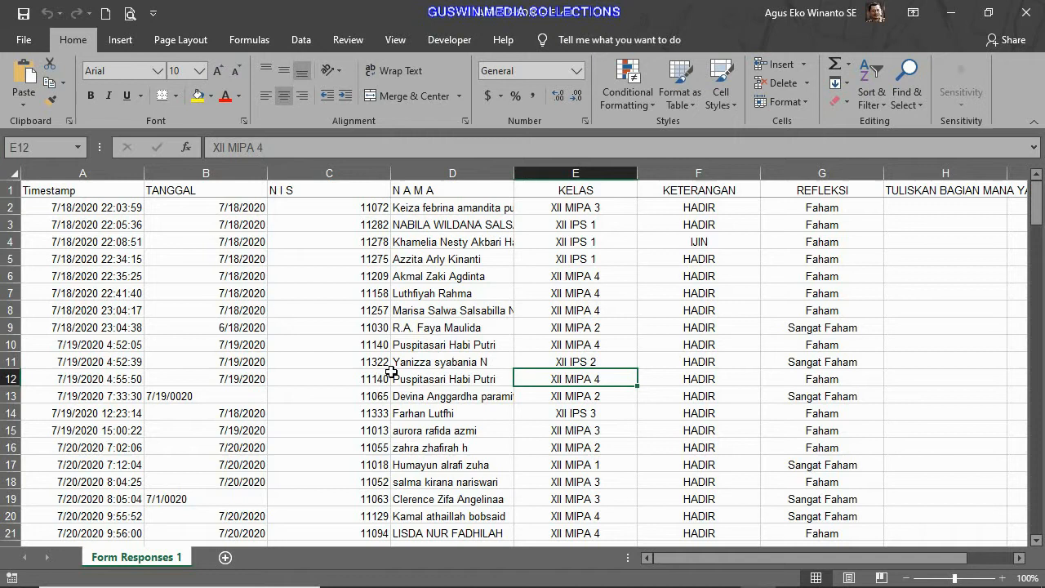
left_click(234, 361)
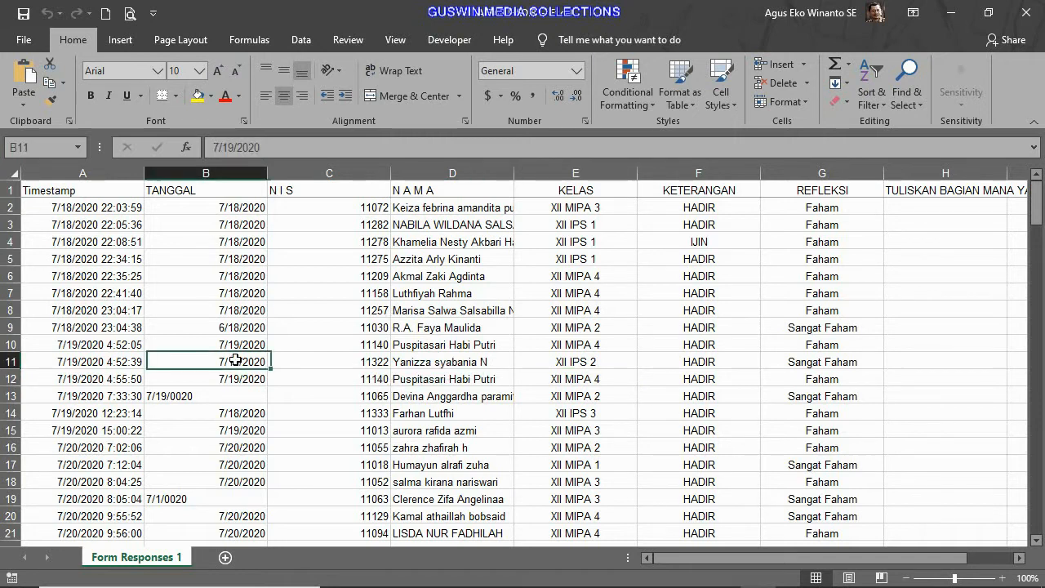
left_click(6, 208)
right_click(7, 207)
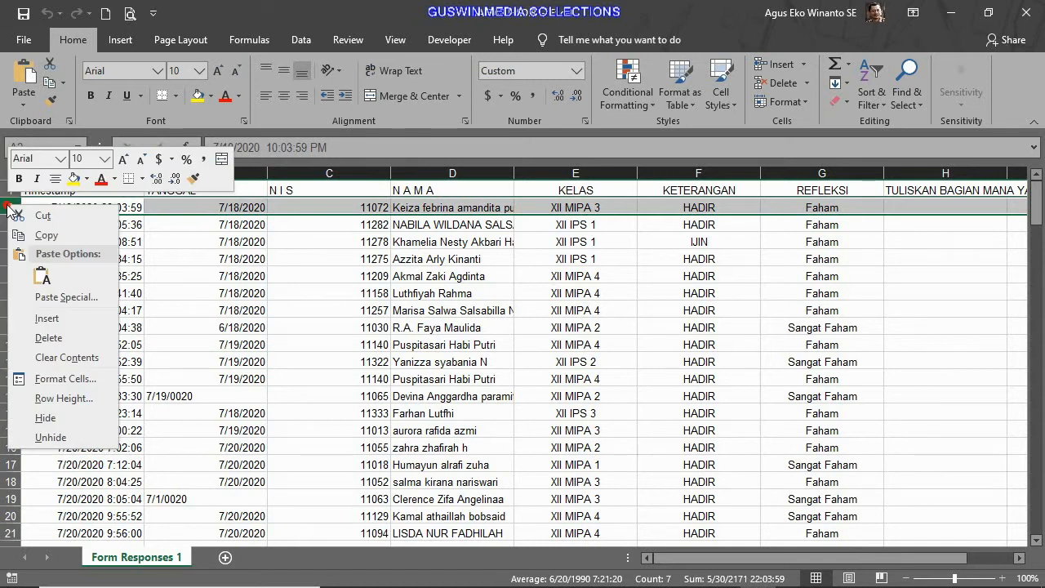
left_click(61, 319)
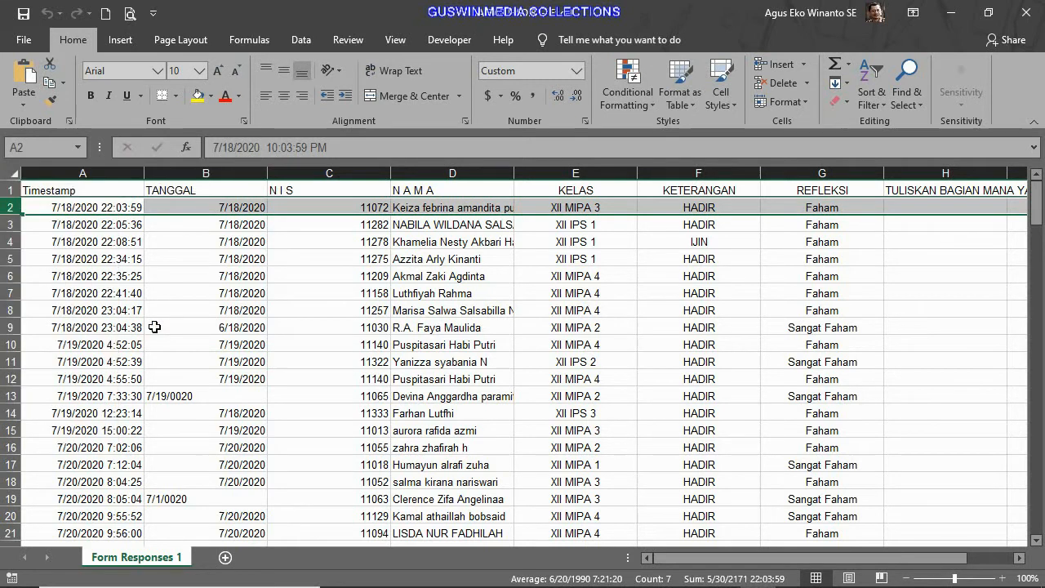
right_click(10, 208)
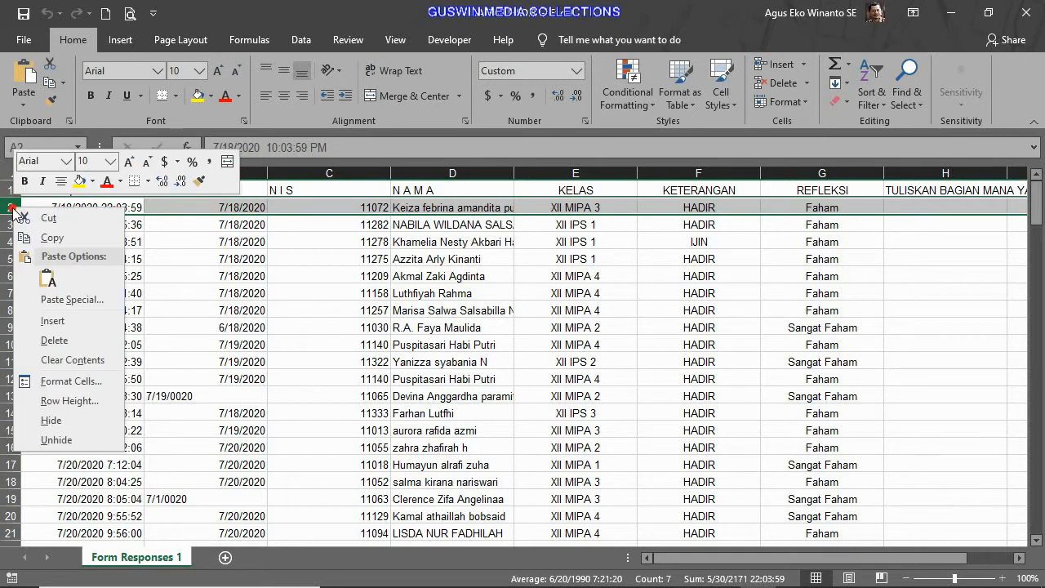
left_click(52, 320)
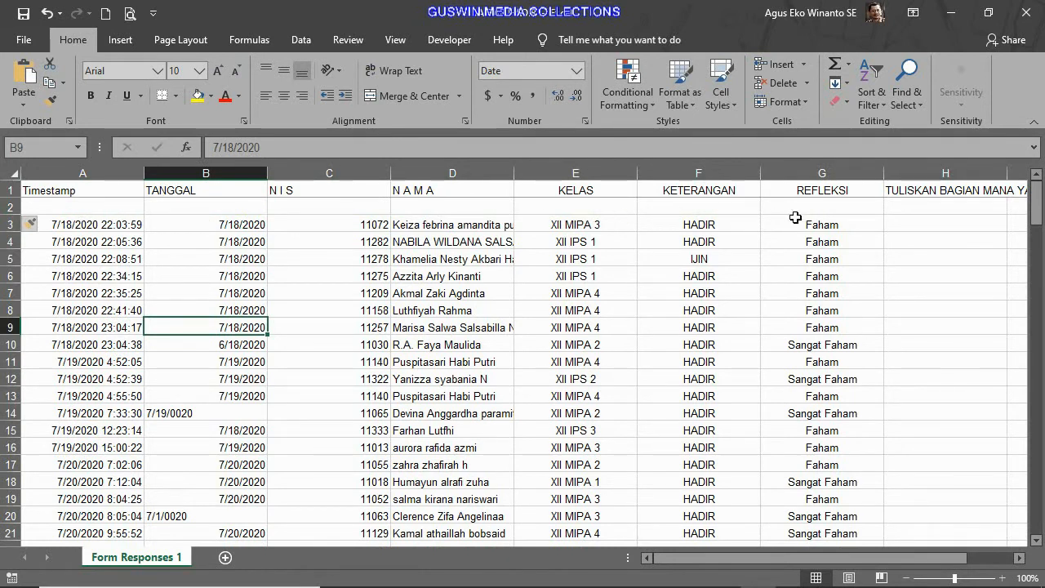
left_click(483, 241)
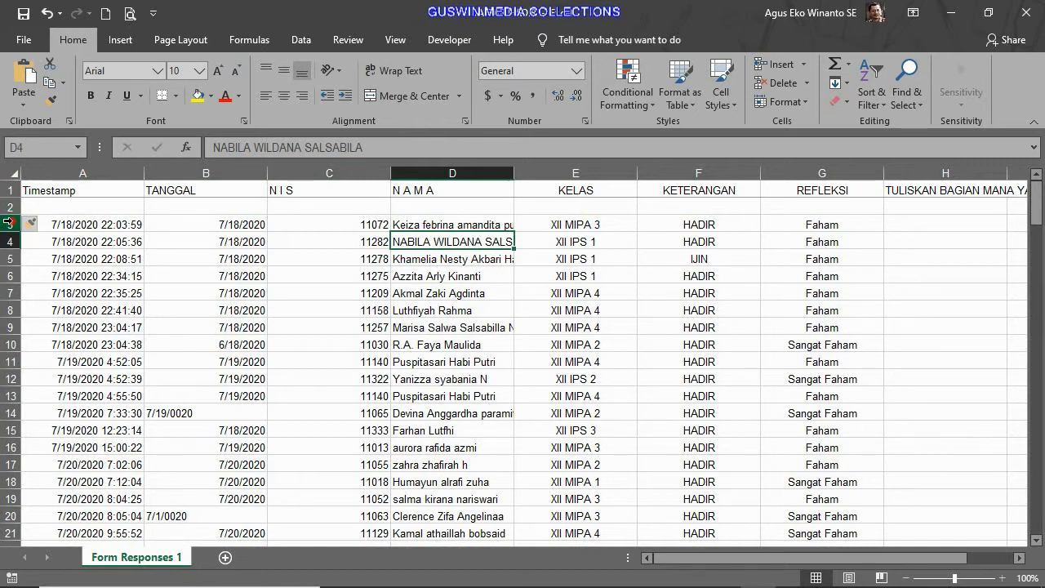
- Select all response rows from row 3 through row 96 and open the Sort settings for them
left_click_drag(8, 224, 98, 547)
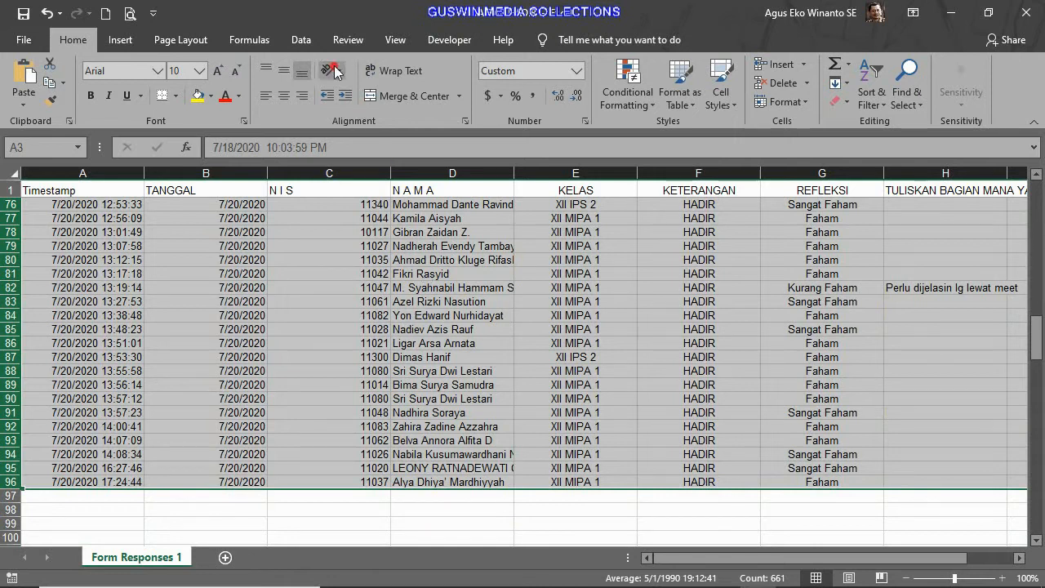
left_click(304, 39)
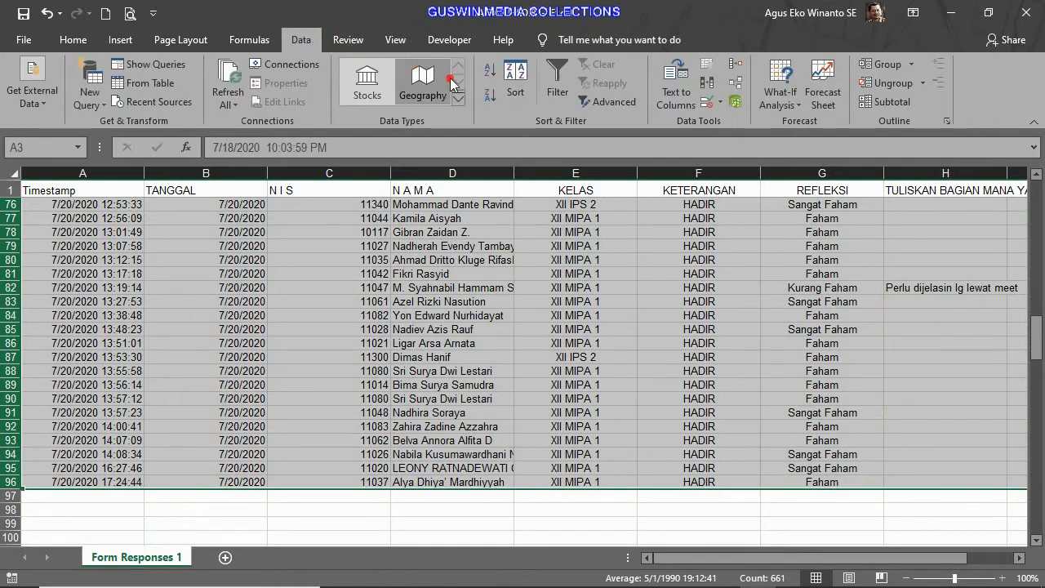
left_click(526, 73)
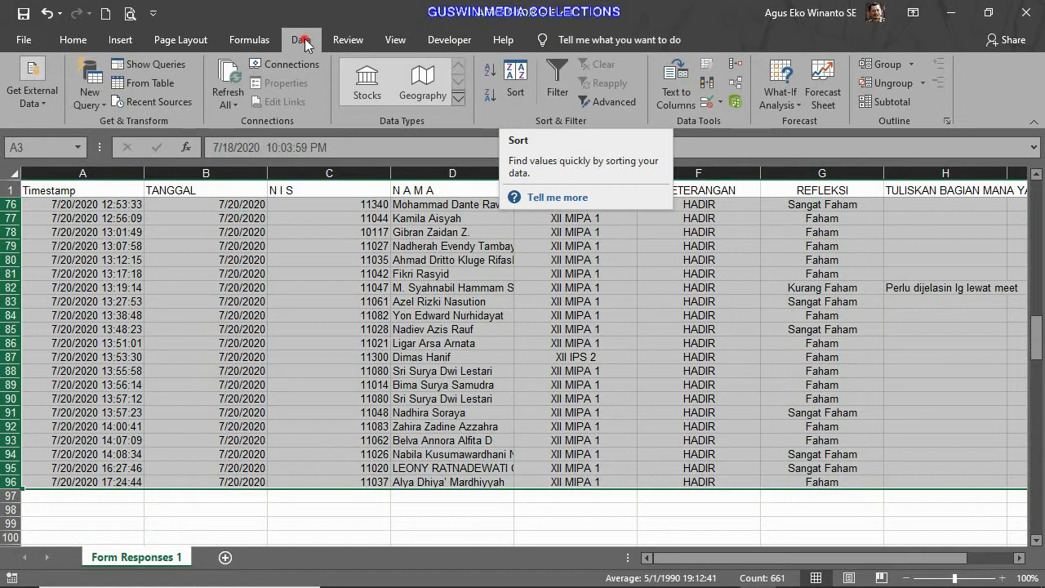
left_click(515, 75)
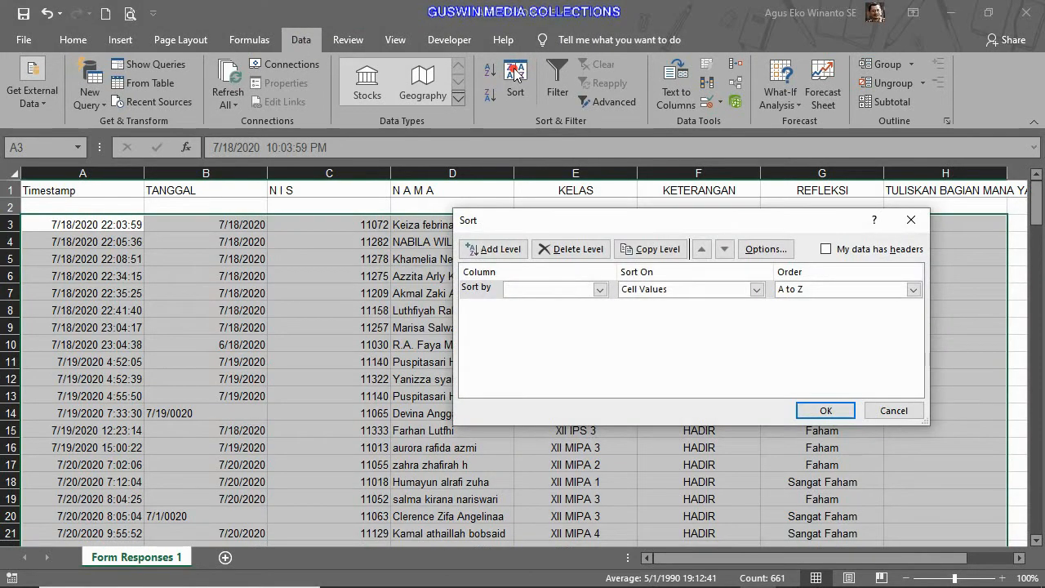
left_click_drag(688, 227, 253, 157)
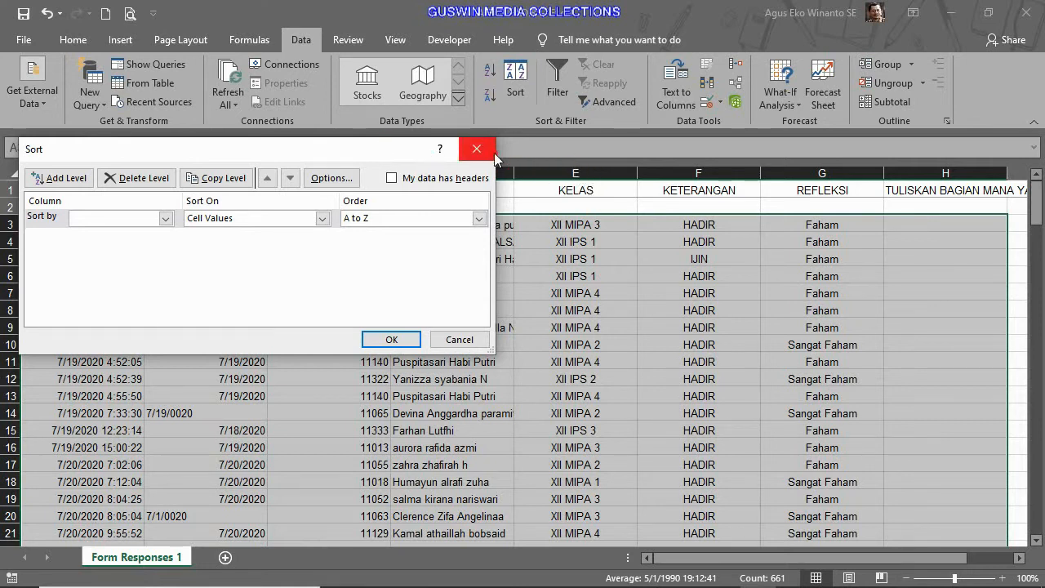
left_click_drag(367, 158, 884, 129)
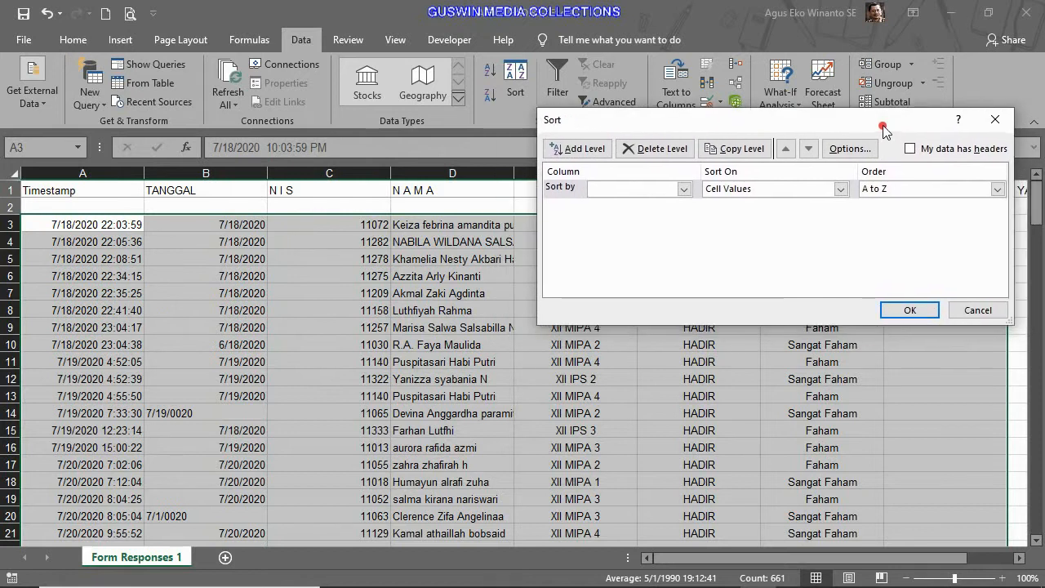
- Sort the selected responses by Column E and then by Column D, both on cell values from A to Z
left_click(684, 188)
left_click(634, 247)
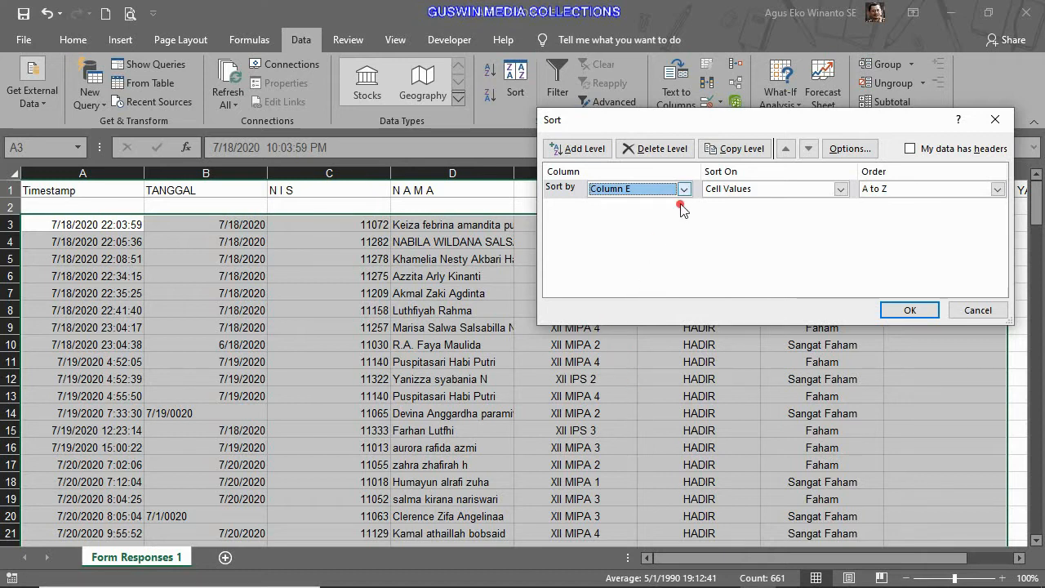
left_click_drag(707, 130, 752, 115)
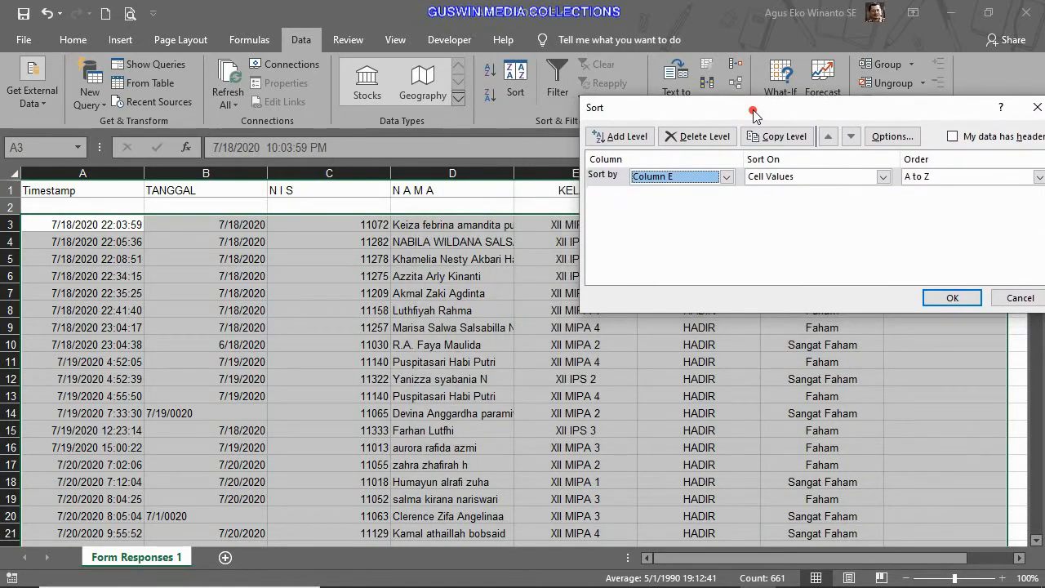
left_click(613, 137)
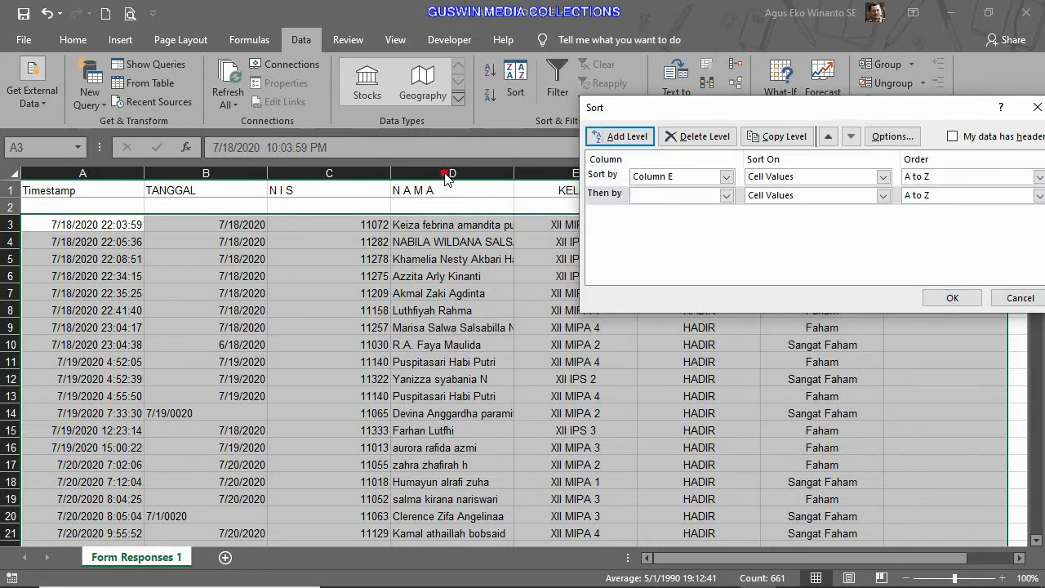
left_click(724, 195)
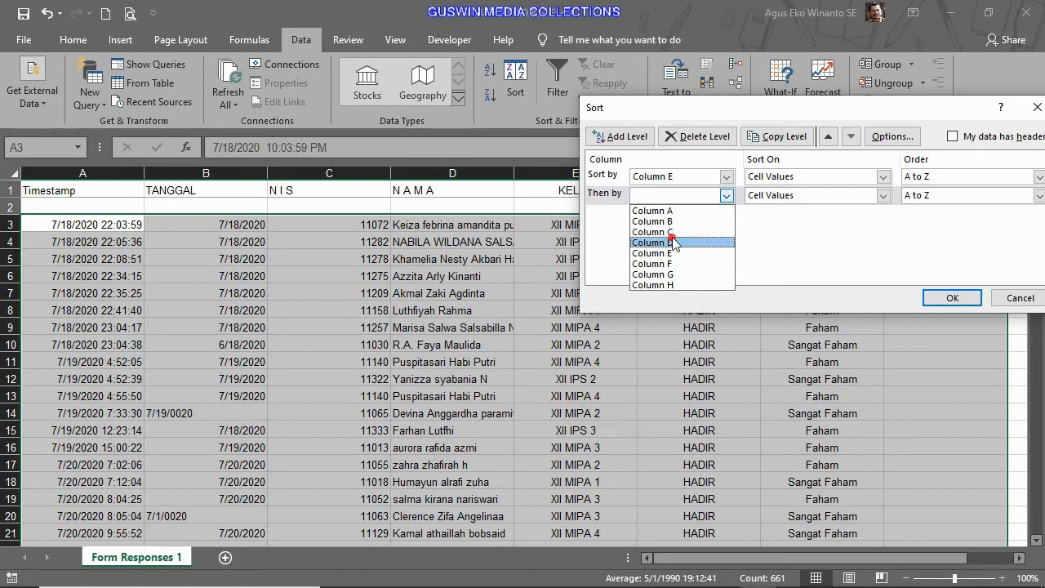
left_click(674, 243)
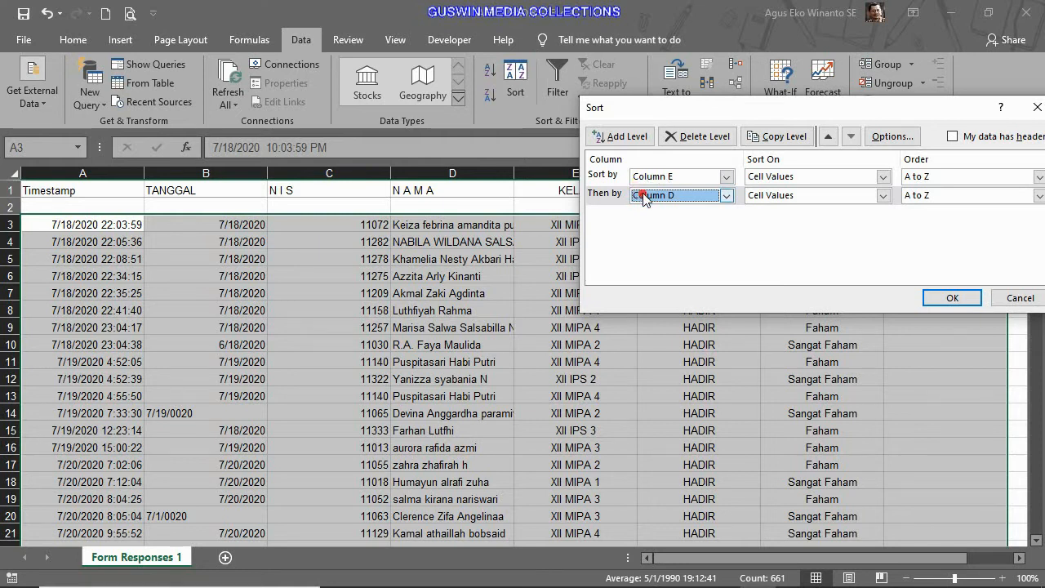
left_click(944, 297)
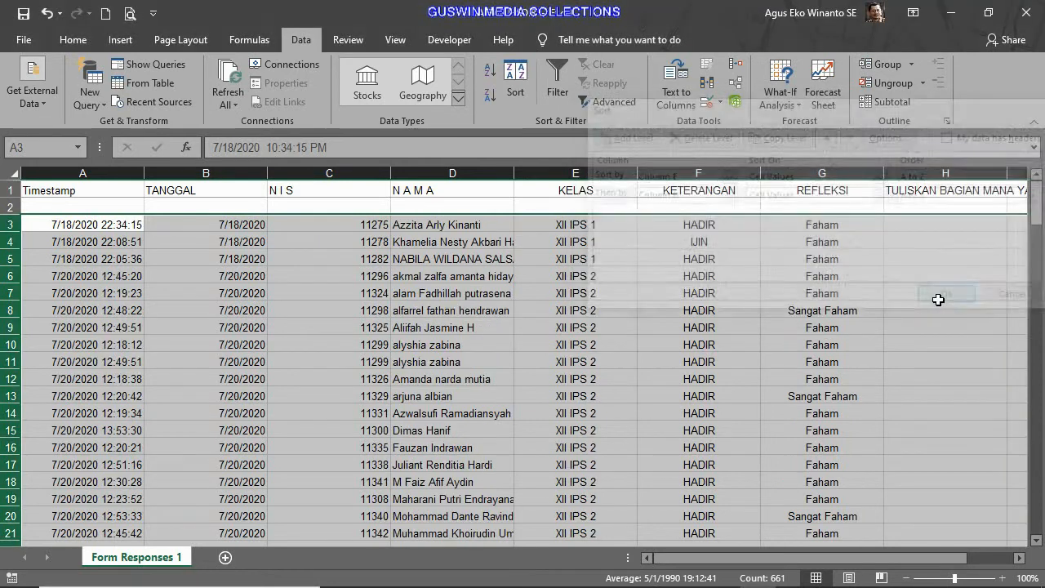
left_click(702, 346)
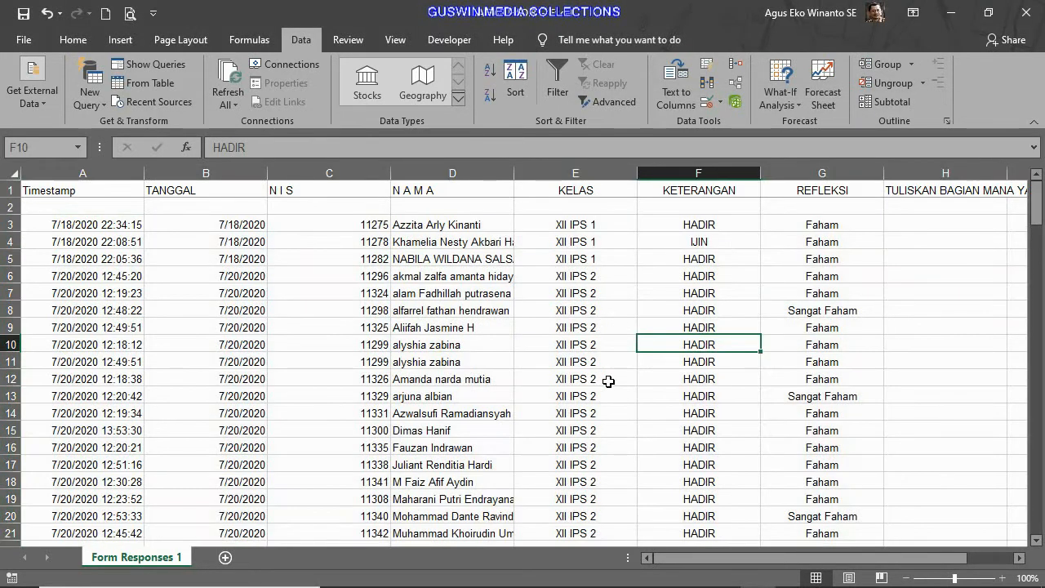
- Examine the sorted responses, checking the class grouping in KELAS and the alphabetical order of names within each class
scroll(608, 381, "down", 2)
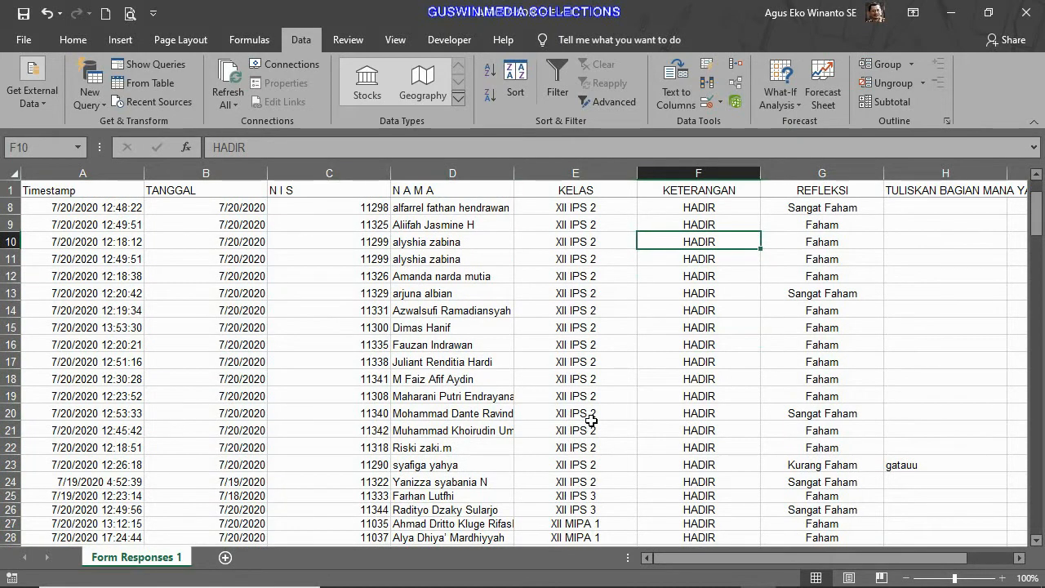
scroll(559, 379, "up", 2)
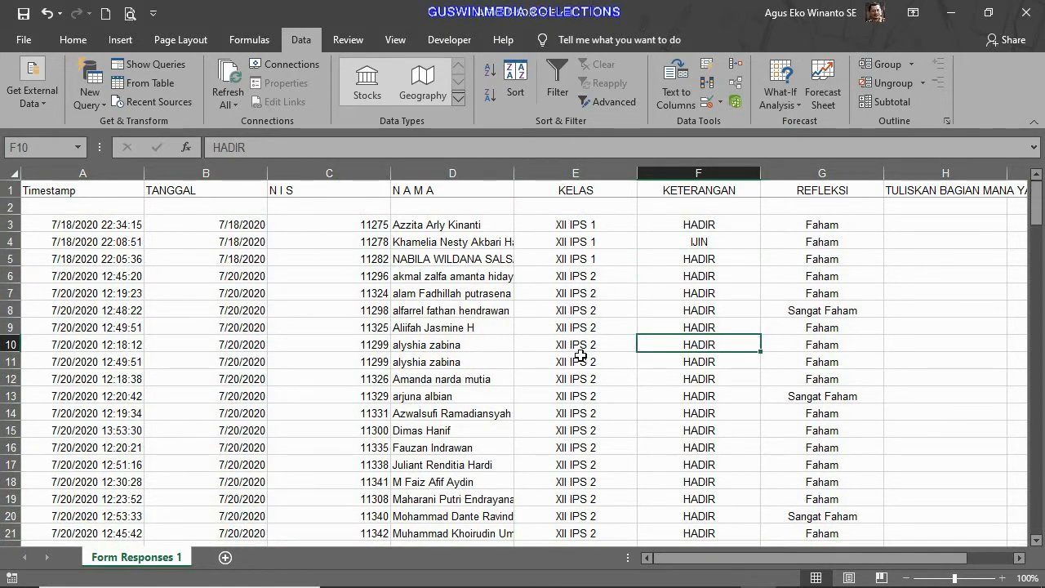
scroll(579, 356, "down", 3)
scroll(612, 374, "up", 2, "ctrl")
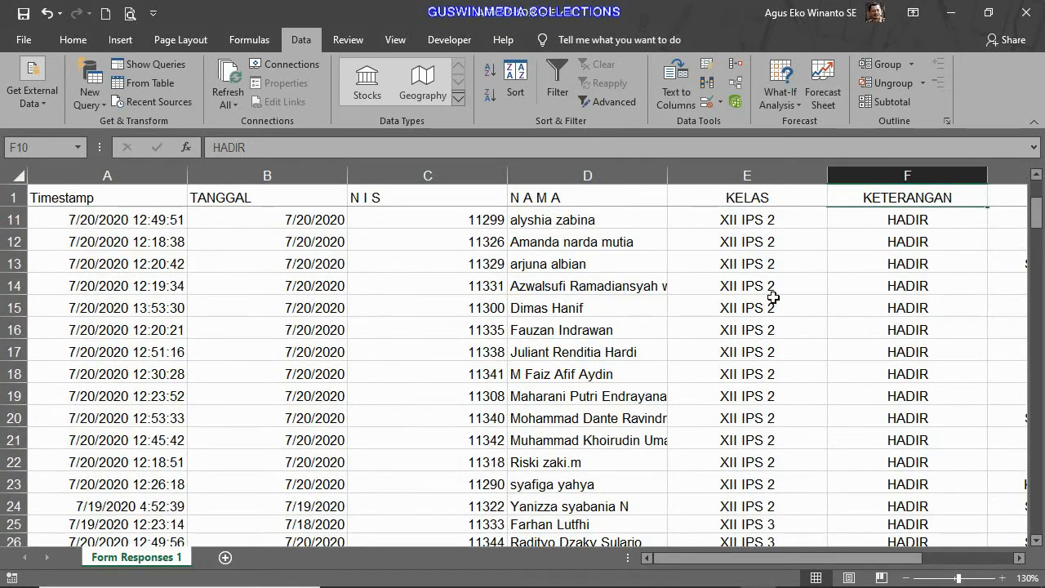
scroll(772, 296, "up", 2)
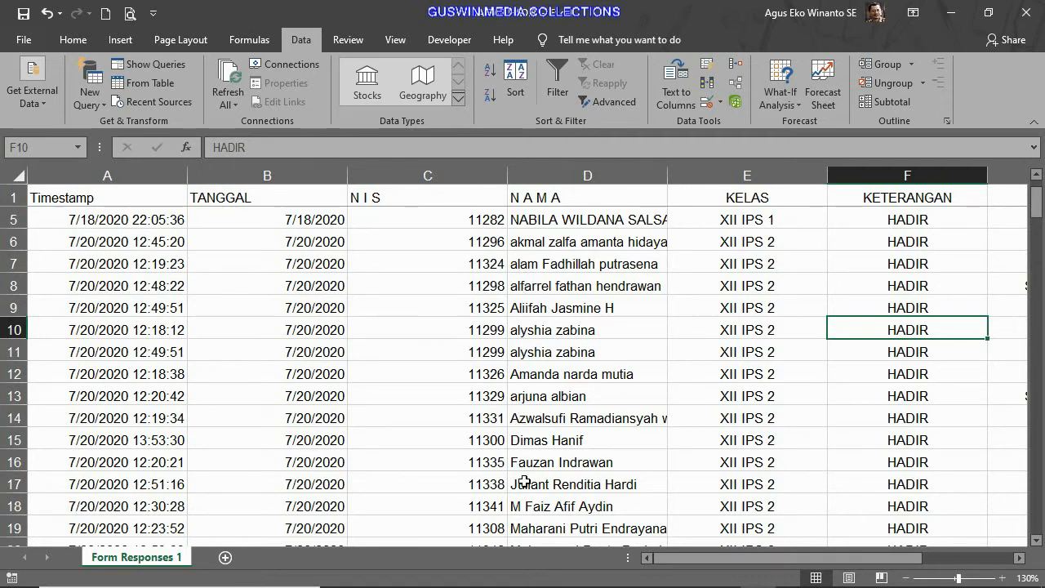
scroll(521, 505, "down", 10)
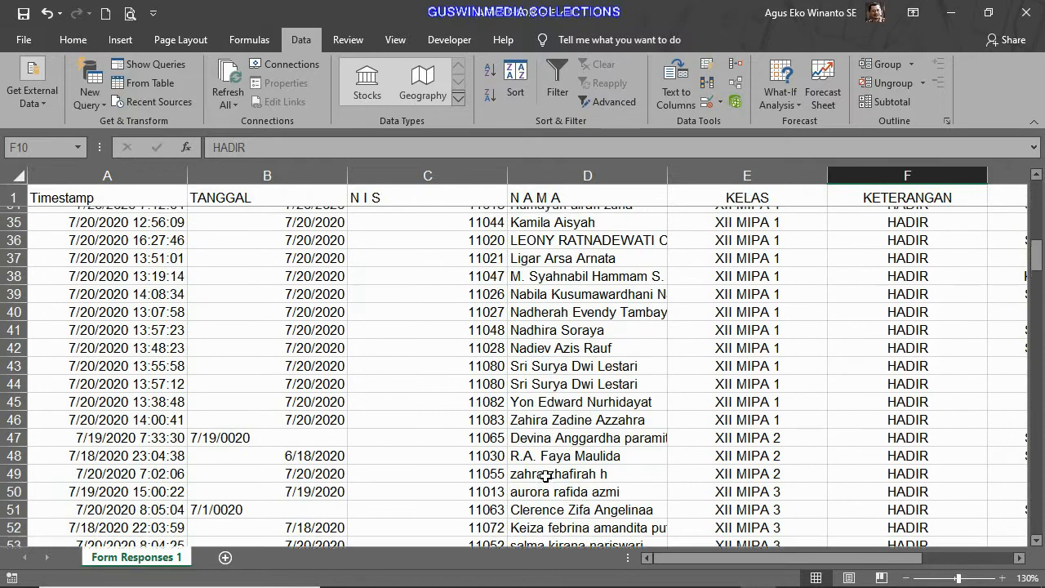
scroll(824, 264, "up", 3)
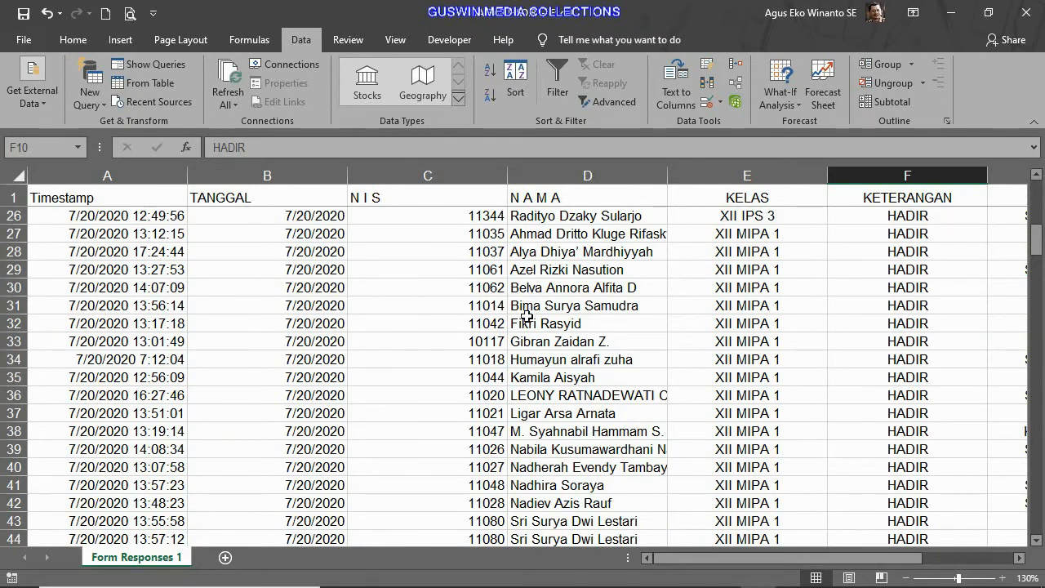
scroll(705, 344, "down", 5)
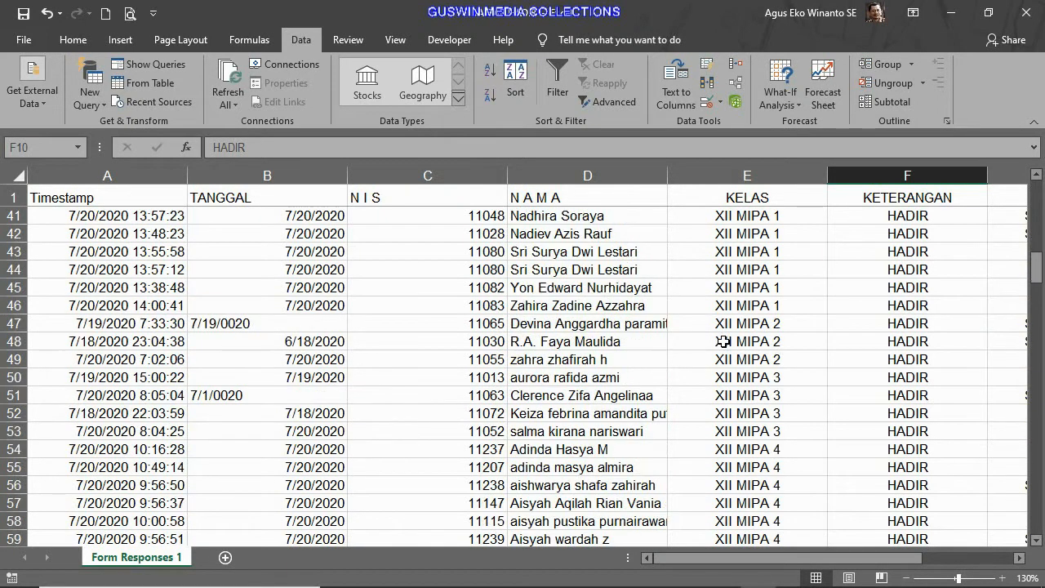
scroll(723, 342, "down", 4)
scroll(726, 413, "up", 4)
scroll(738, 460, "up", 13)
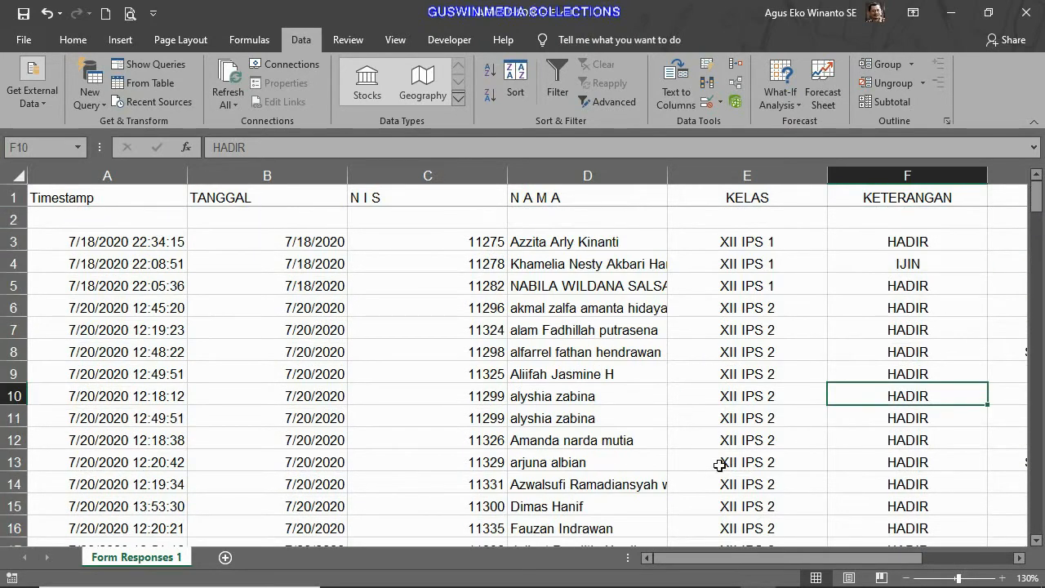
- Examine the REFLEKSI answers and the written comments in column H across the sorted responses
left_click_drag(741, 558, 833, 577)
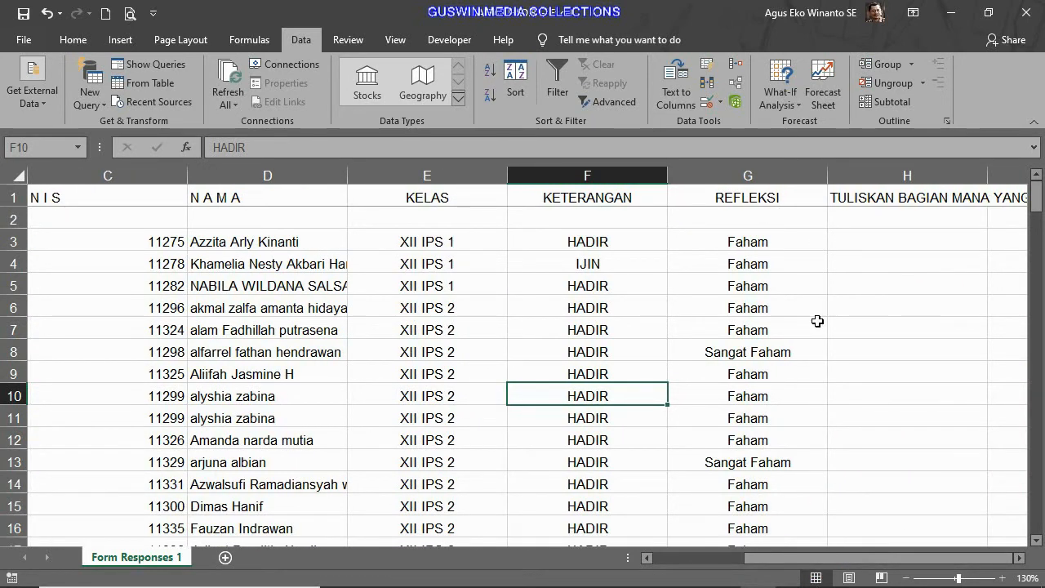
scroll(821, 327, "down", 5)
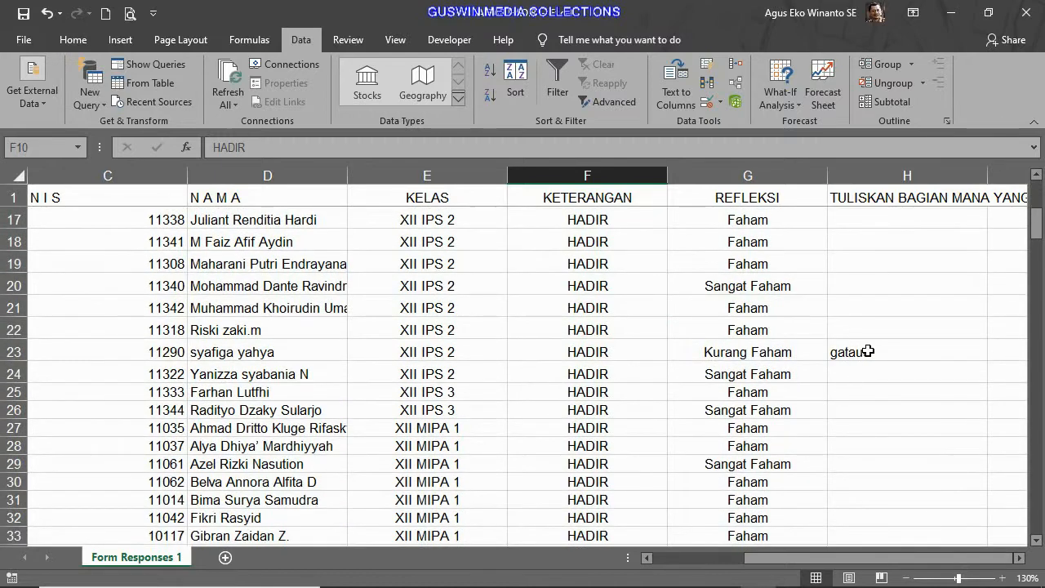
scroll(857, 367, "down", 5)
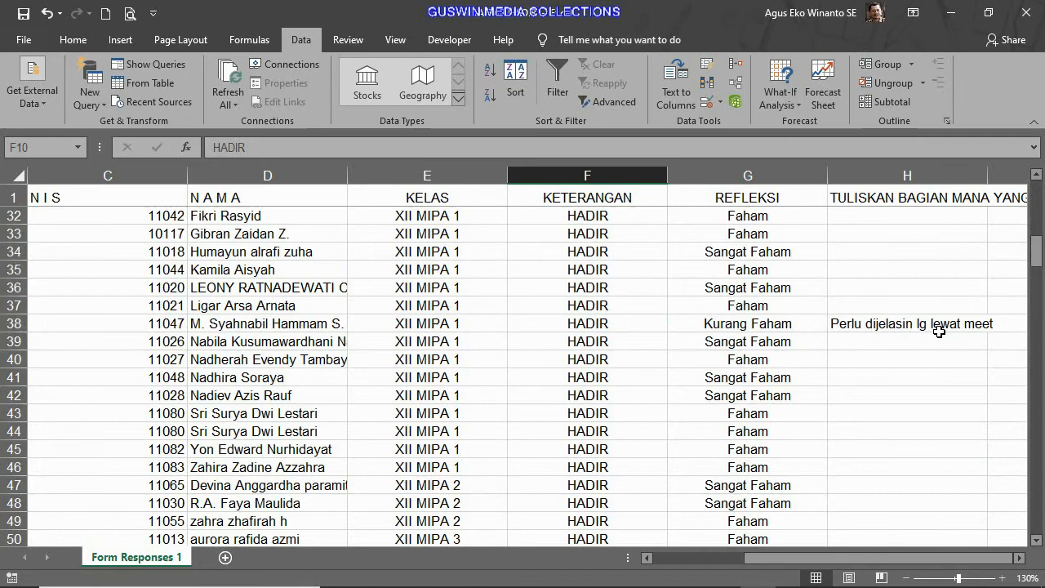
scroll(936, 328, "down", 6)
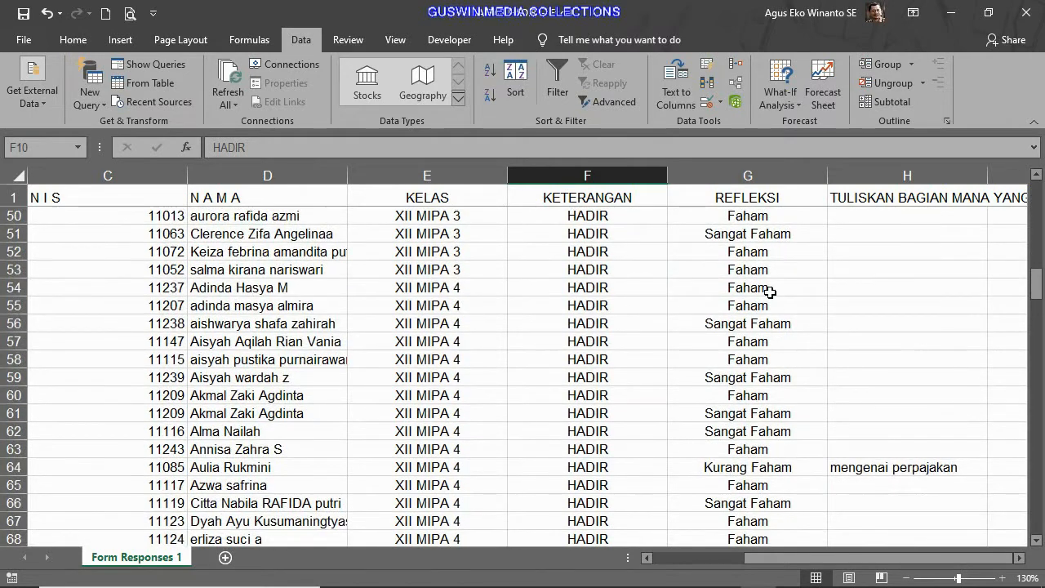
scroll(811, 348, "down", 4)
scroll(800, 400, "up", 10)
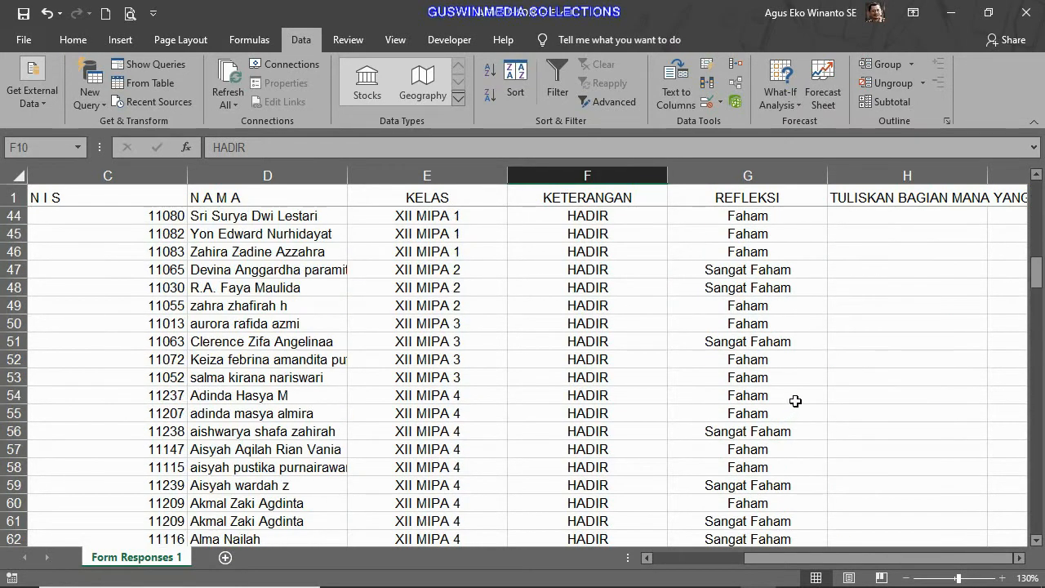
scroll(796, 398, "up", 10)
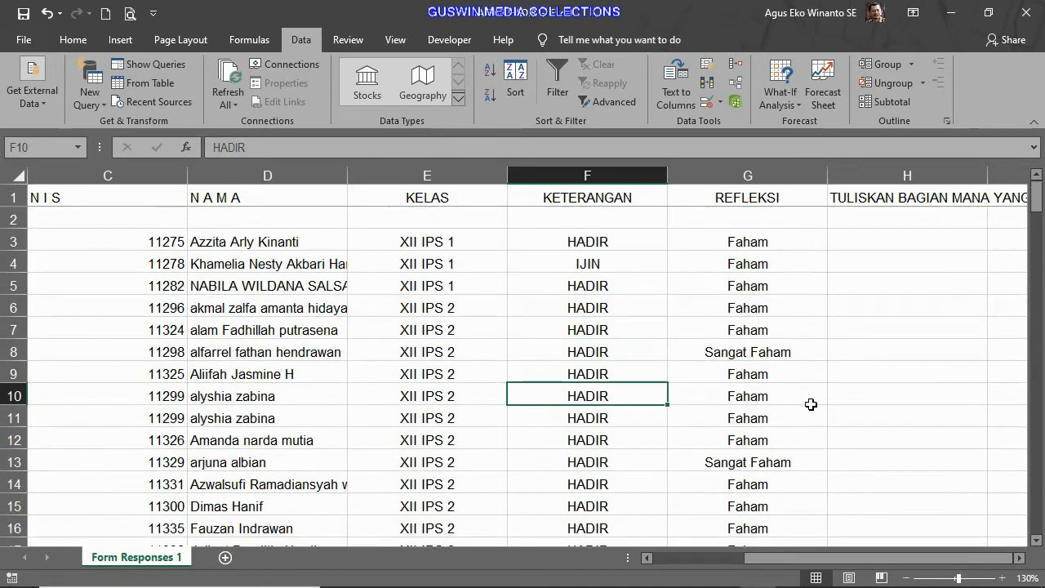
left_click_drag(881, 559, 790, 558)
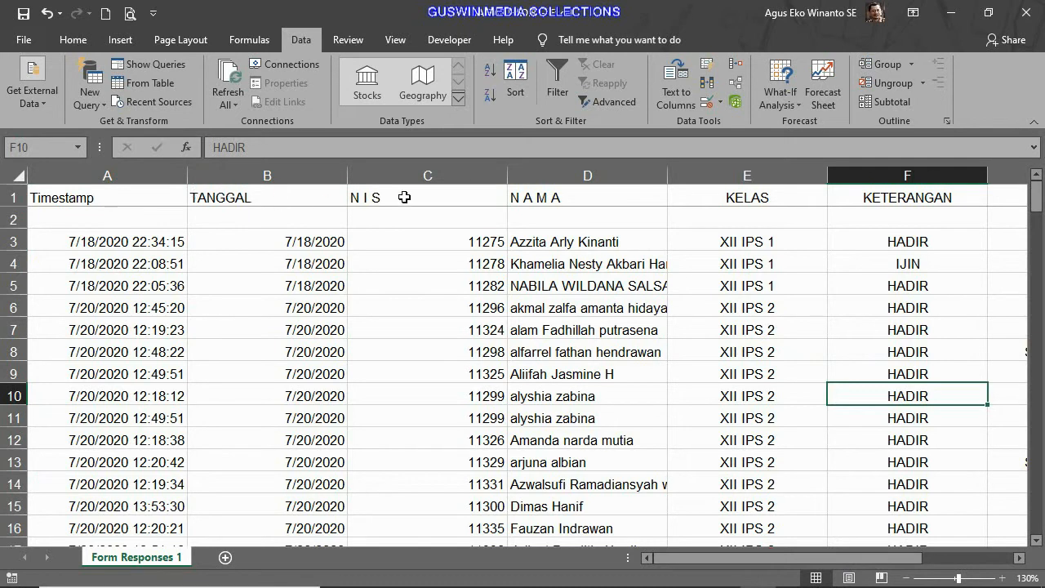
- Center the header row's labels both horizontally and vertically
left_click(8, 198)
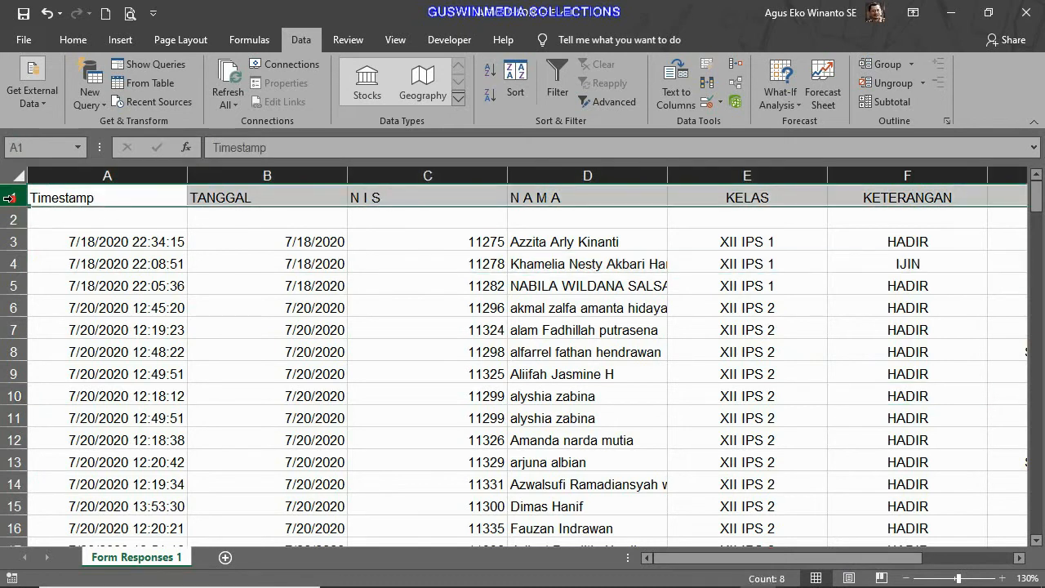
left_click(73, 39)
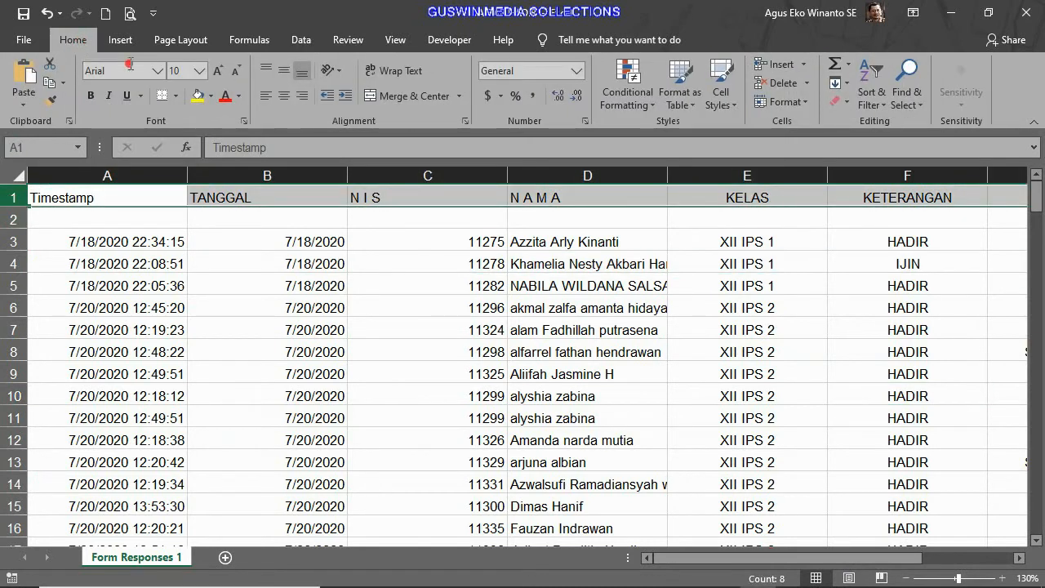
left_click(288, 71)
left_click(284, 95)
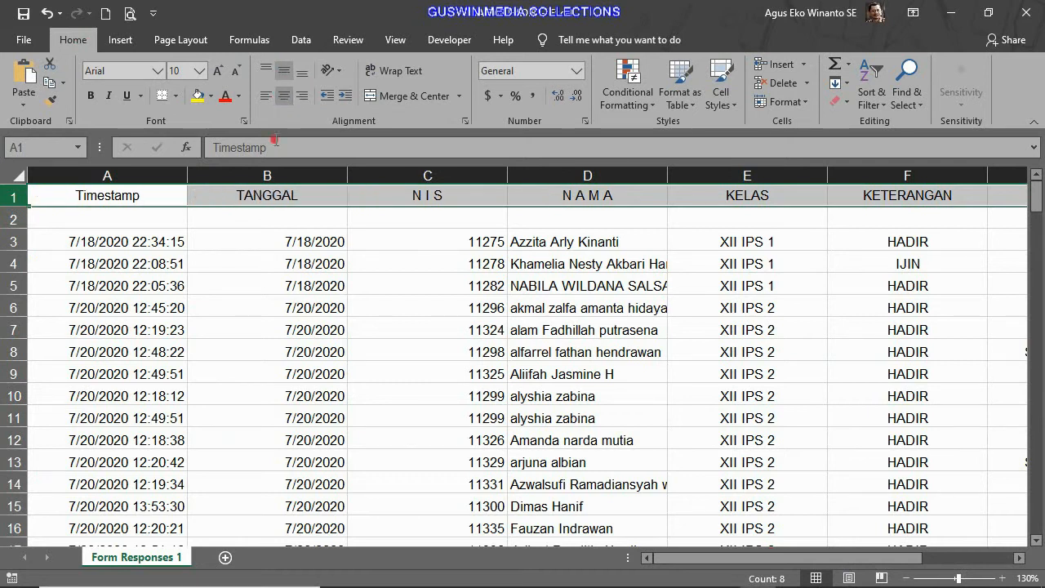
left_click(563, 263)
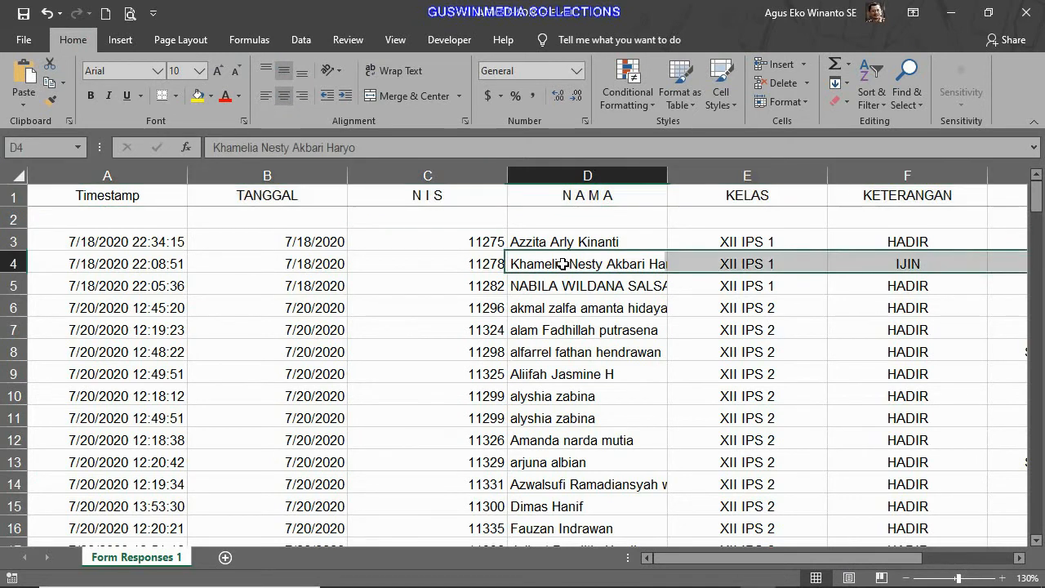
- Fill the header row with green
left_click(14, 196)
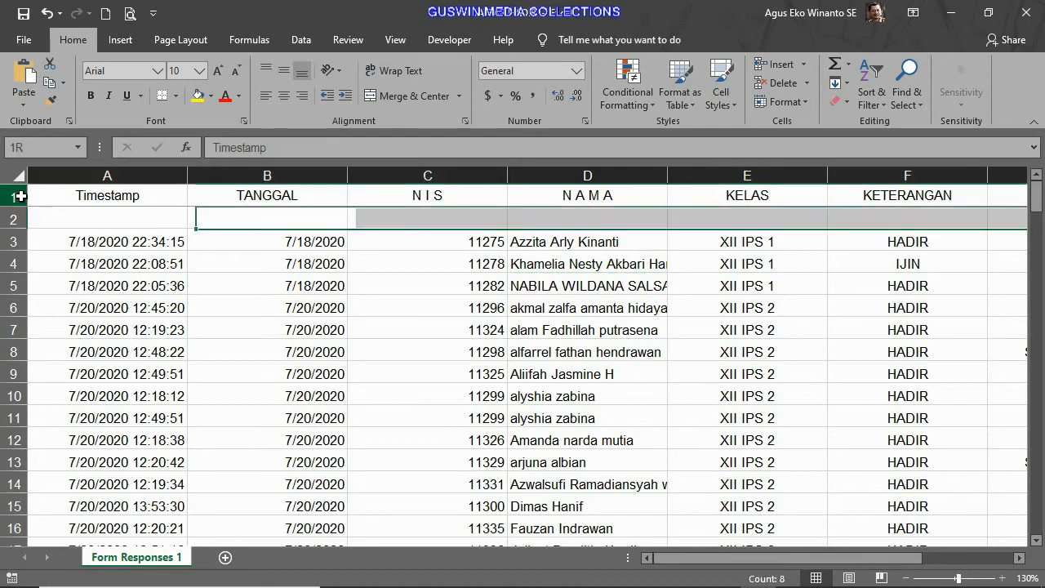
left_click(211, 96)
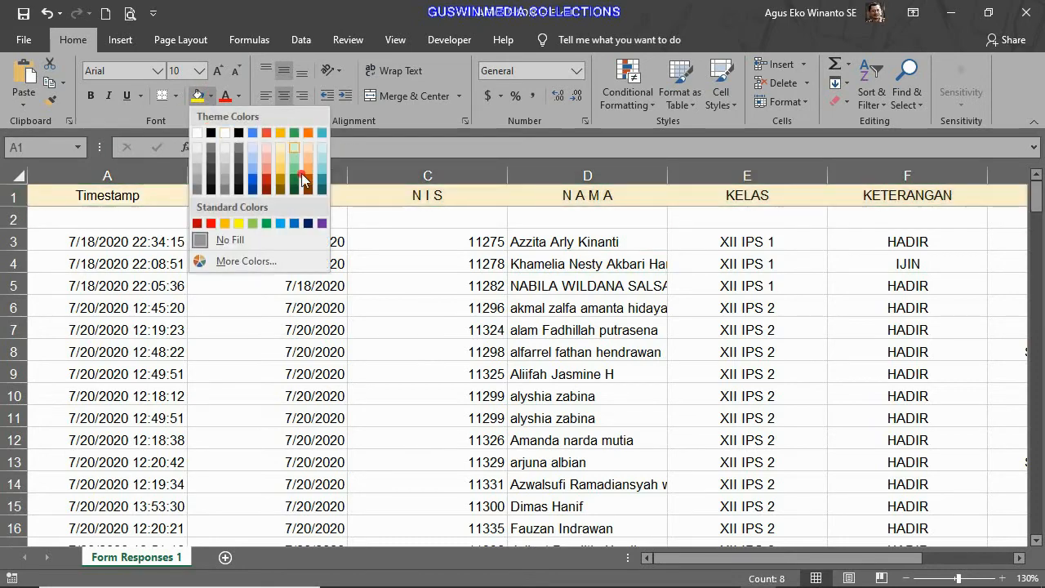
left_click(266, 223)
left_click(427, 263)
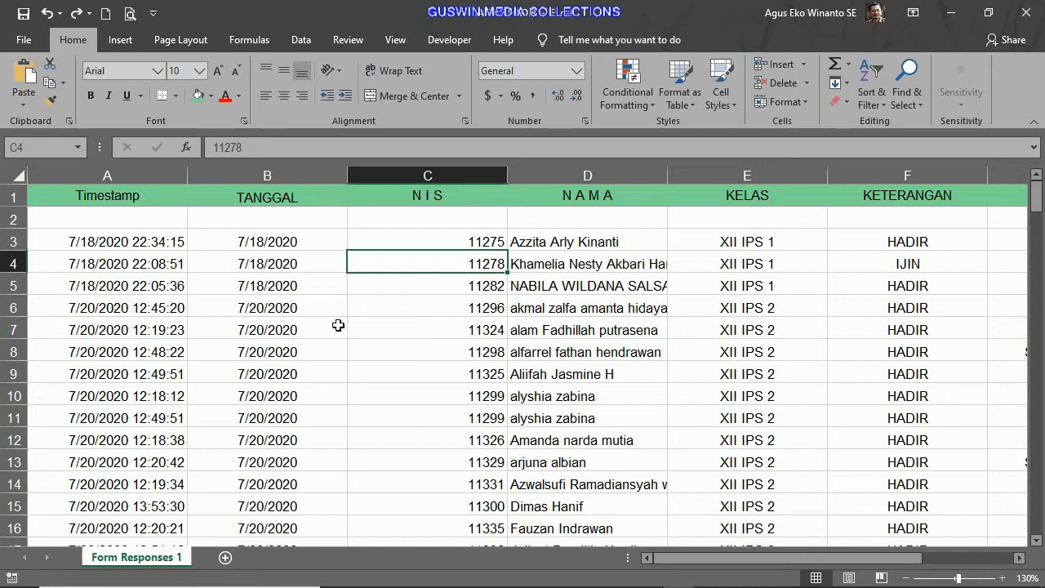
- Format the TANGGAL column as Indonesian dates in the 14 Maret 2012 style
left_click(273, 175)
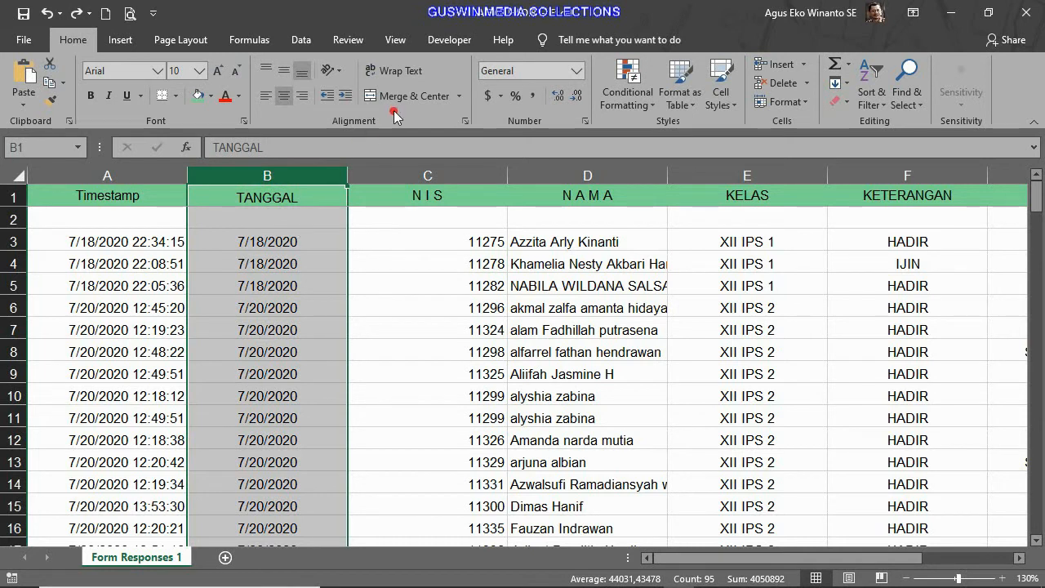
right_click(267, 268)
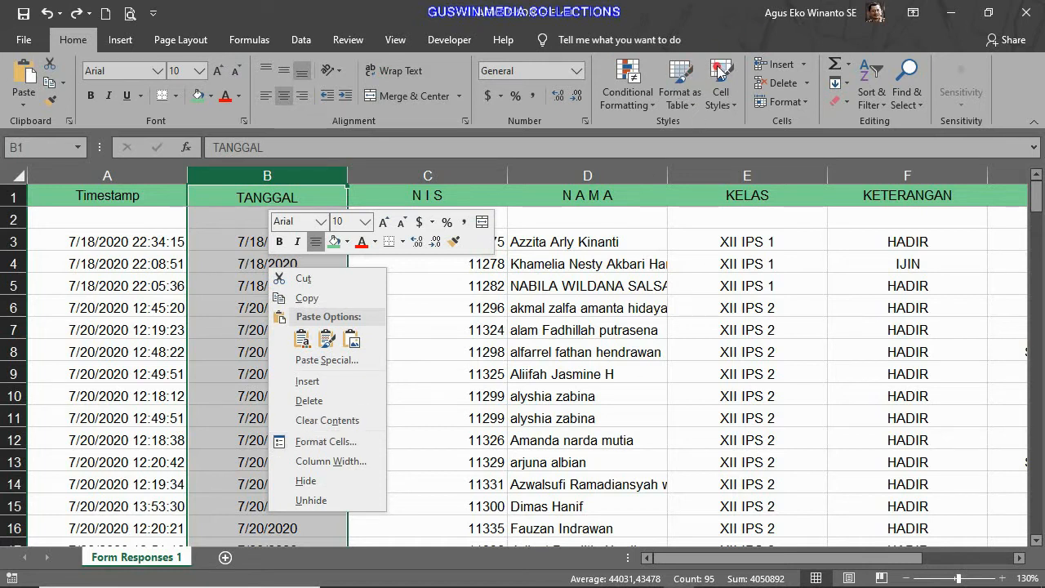
left_click(317, 442)
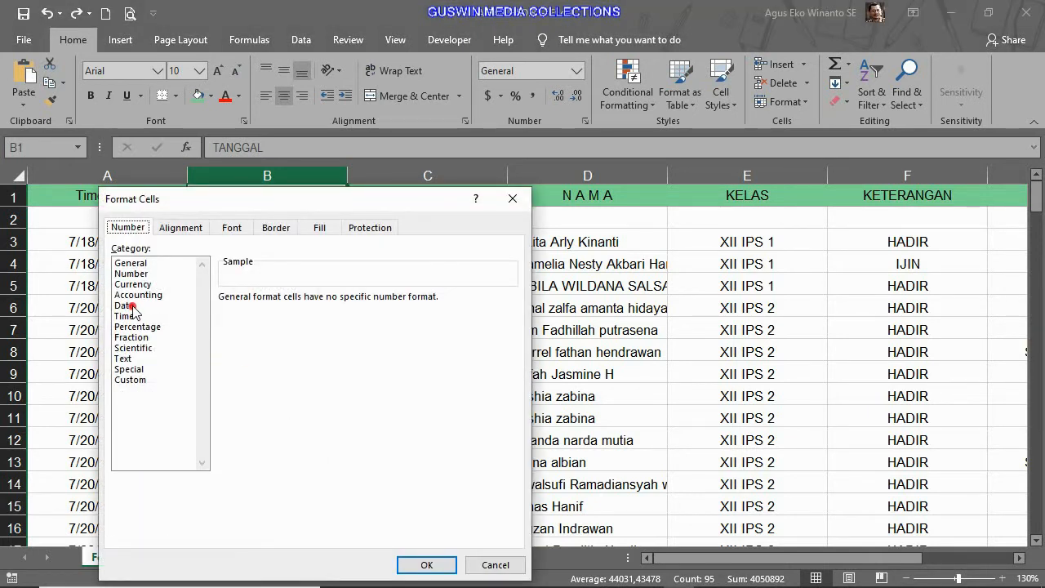
left_click(129, 306)
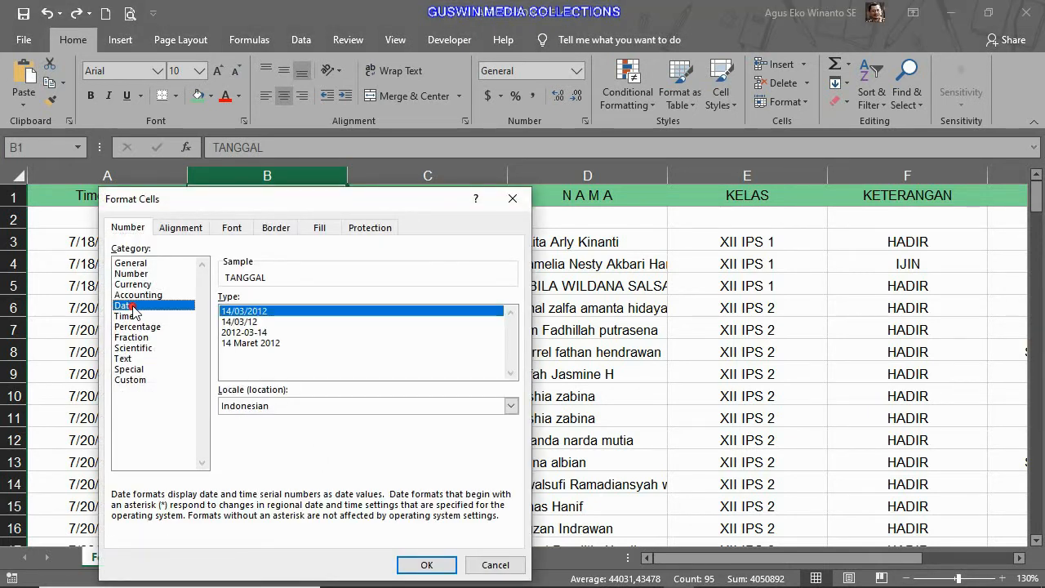
left_click(291, 404)
left_click(296, 408)
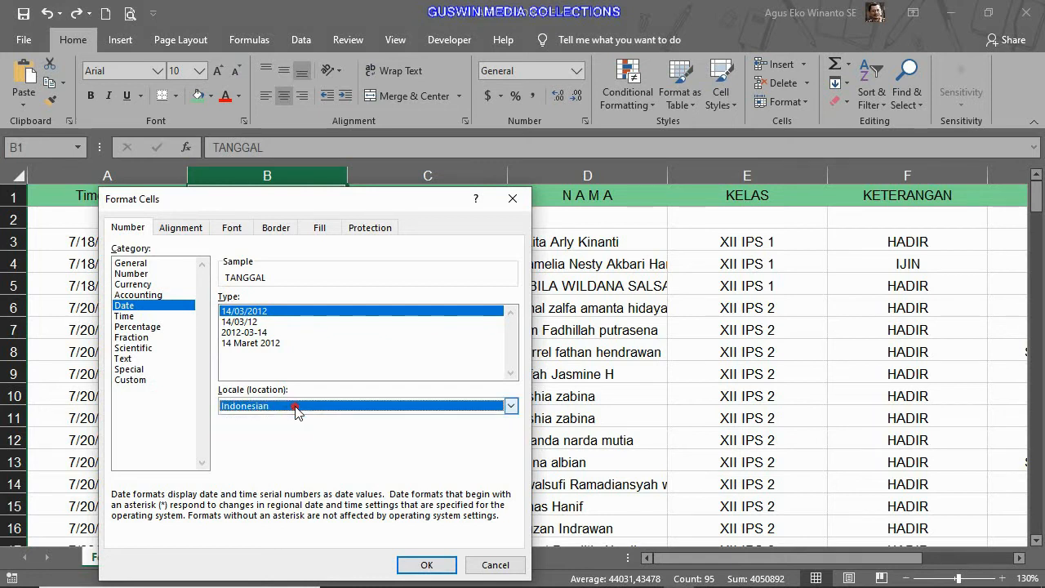
left_click(243, 343)
left_click(412, 564)
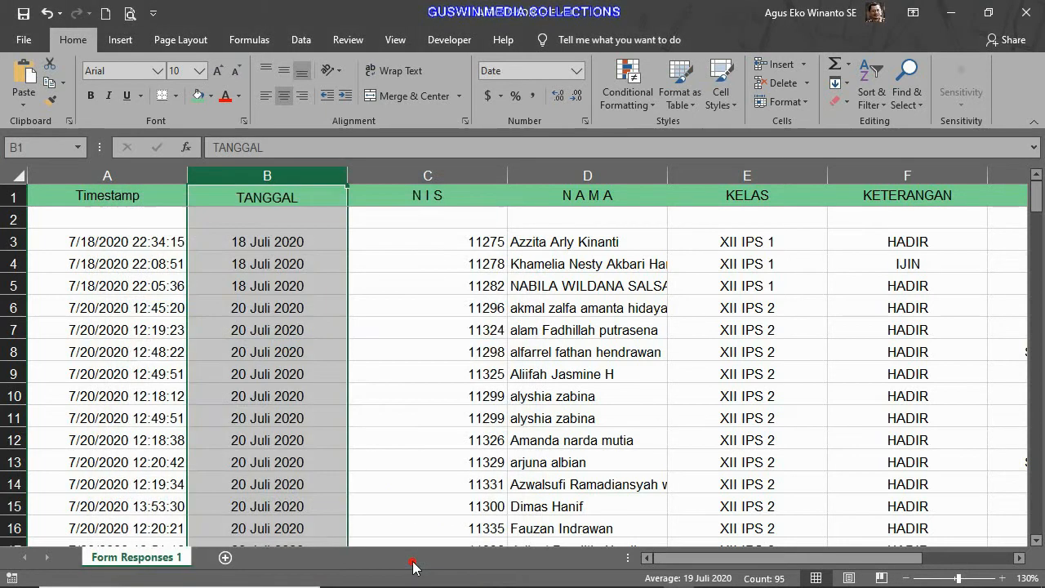
- Examine the reformatted TANGGAL entries throughout the responses, looking for incorrectly entered dates
left_click(268, 250)
left_click(269, 259)
left_click(272, 280)
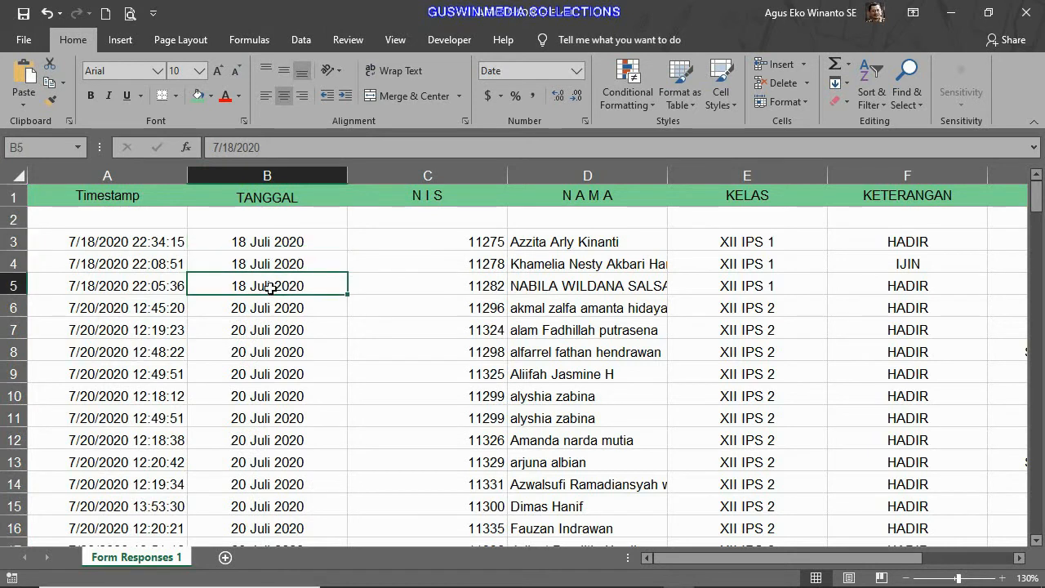
left_click(285, 260)
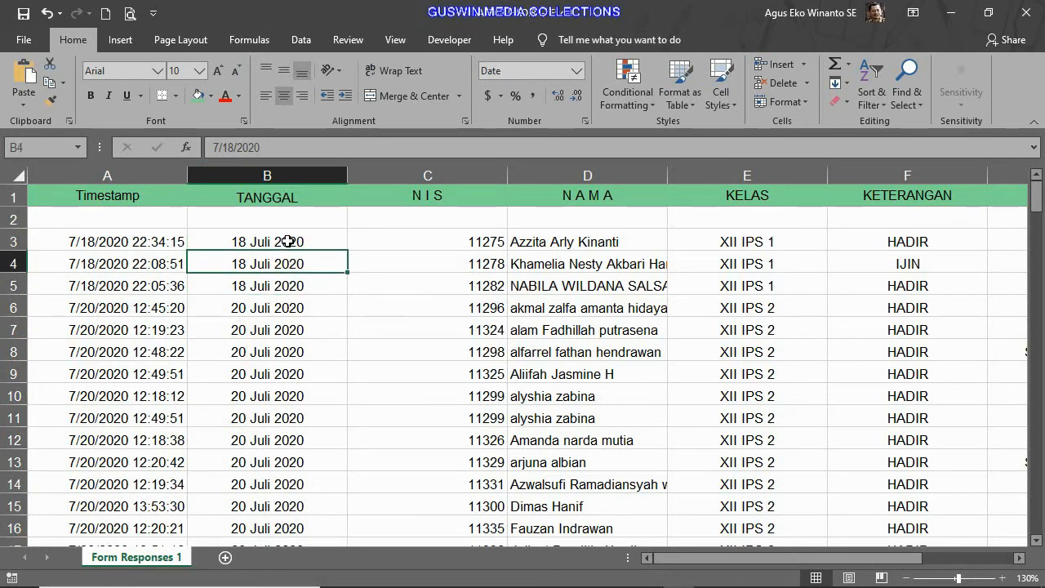
left_click(288, 242)
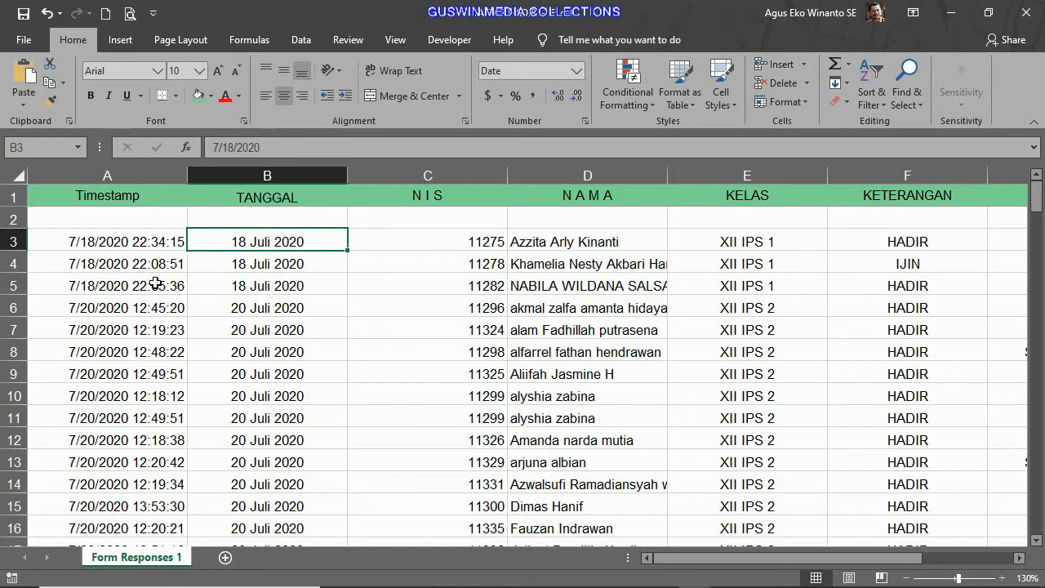
left_click(296, 291)
scroll(364, 320, "down", 6)
scroll(368, 322, "down", 7)
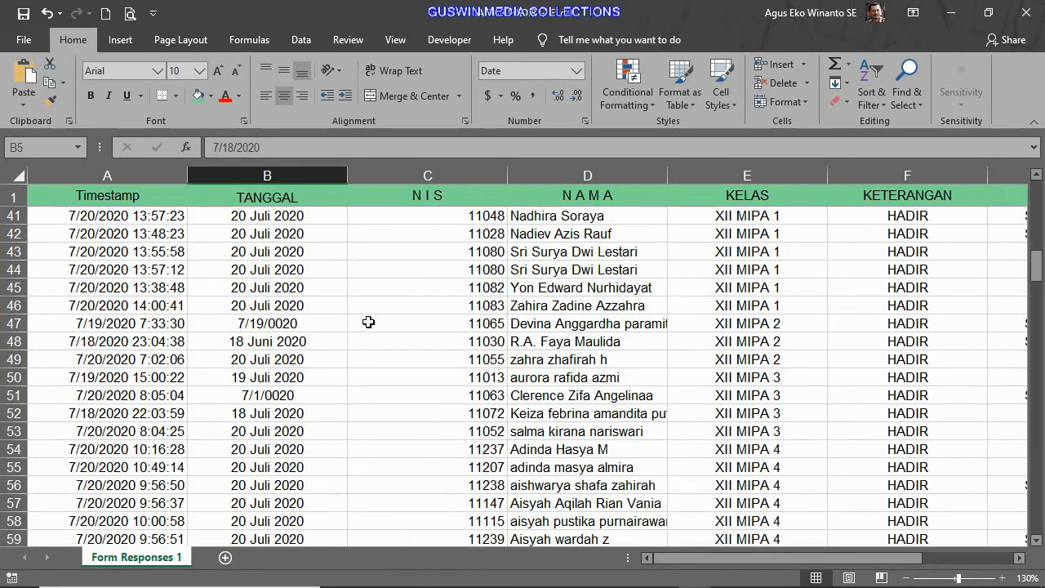
scroll(368, 322, "up", 7)
scroll(320, 308, "down", 5)
scroll(320, 308, "down", 3)
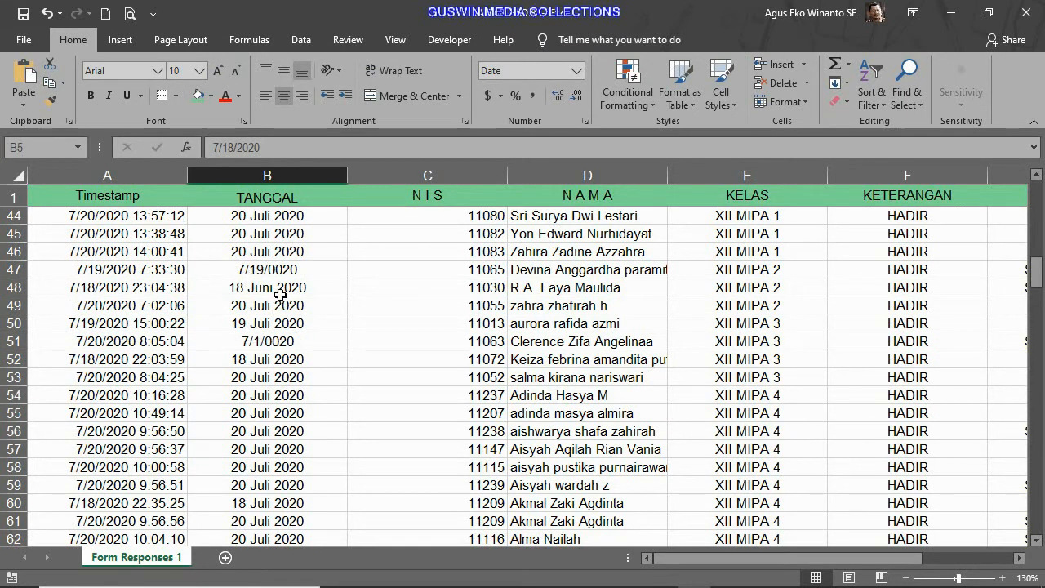
scroll(268, 310, "up", 14)
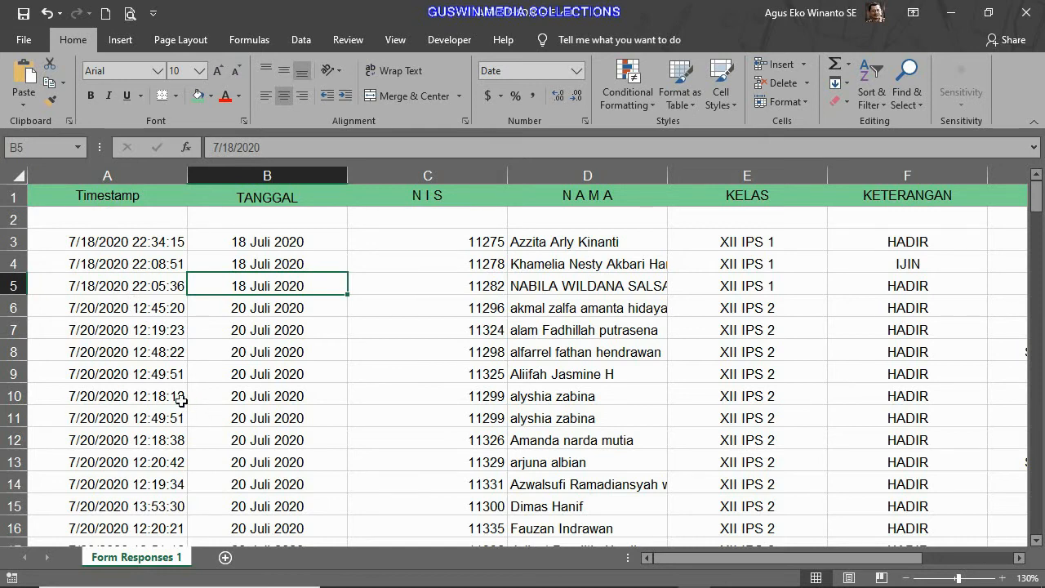
- Format the Timestamp column as Indonesian dates in the 14 Maret 2012 style
scroll(180, 404, "down", 4)
scroll(168, 498, "down", 4)
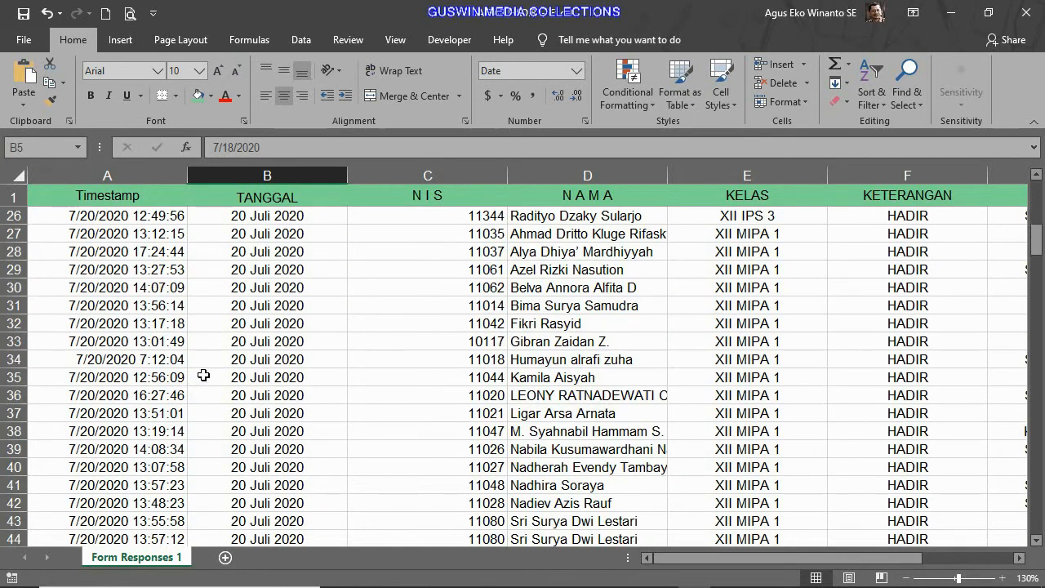
scroll(203, 375, "up", 8)
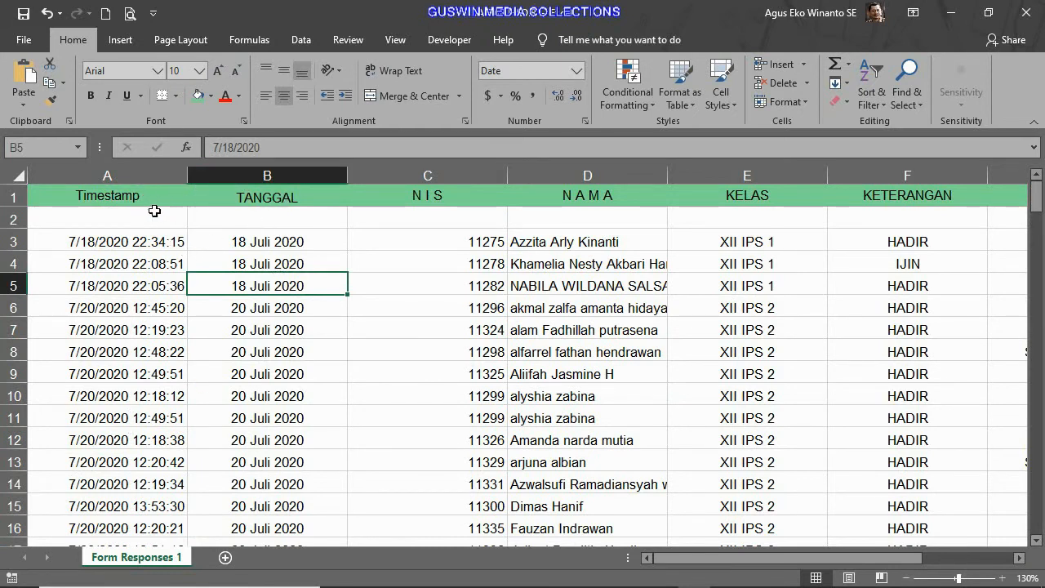
left_click(135, 176)
right_click(135, 175)
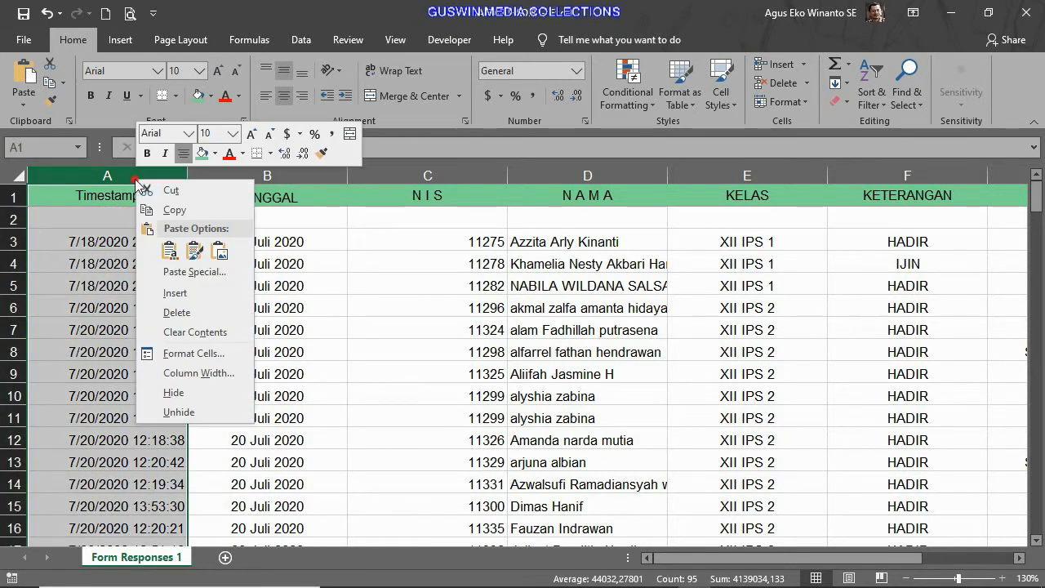
left_click(193, 353)
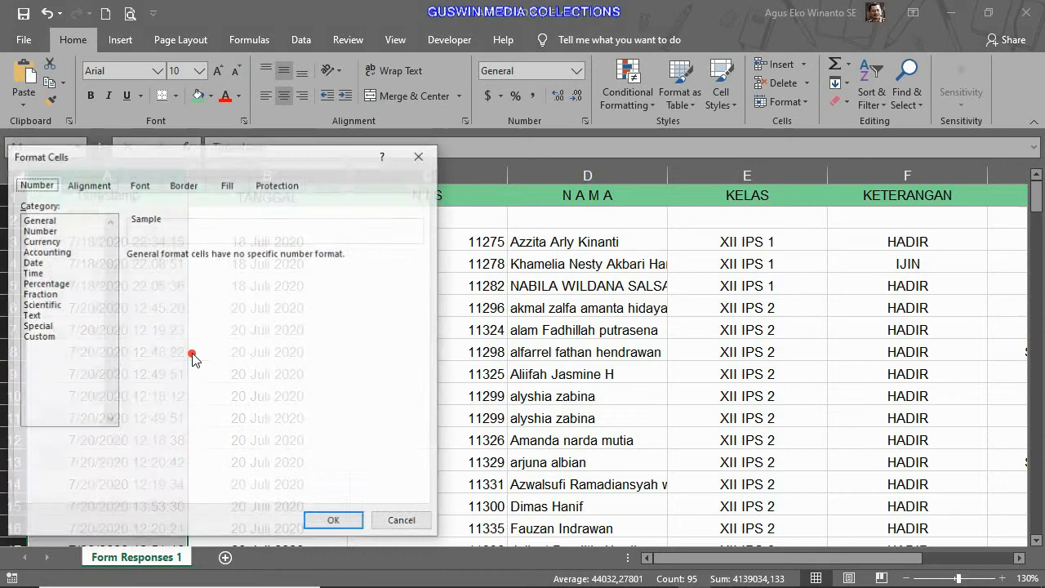
left_click(31, 263)
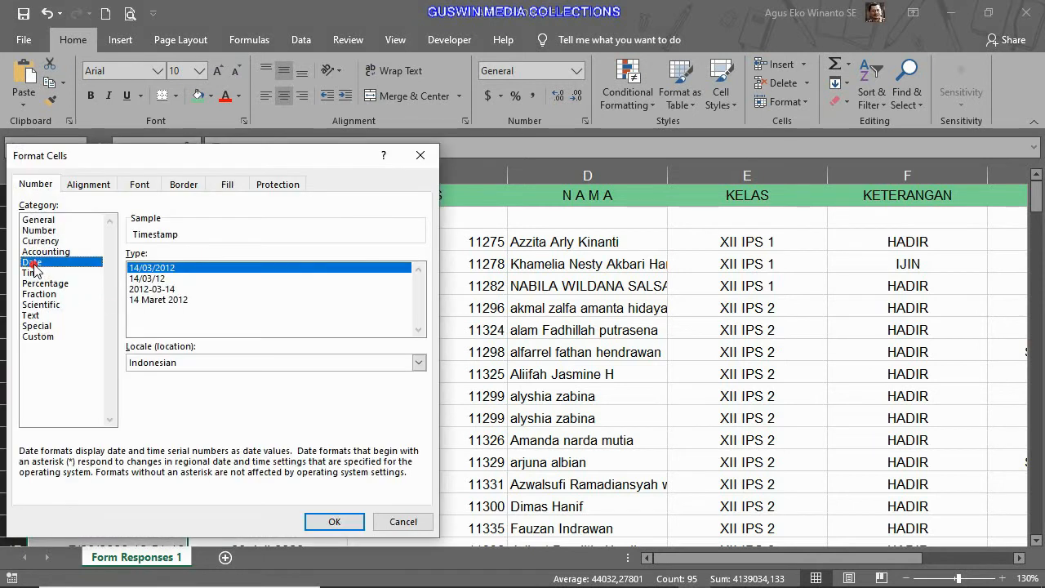
left_click(164, 301)
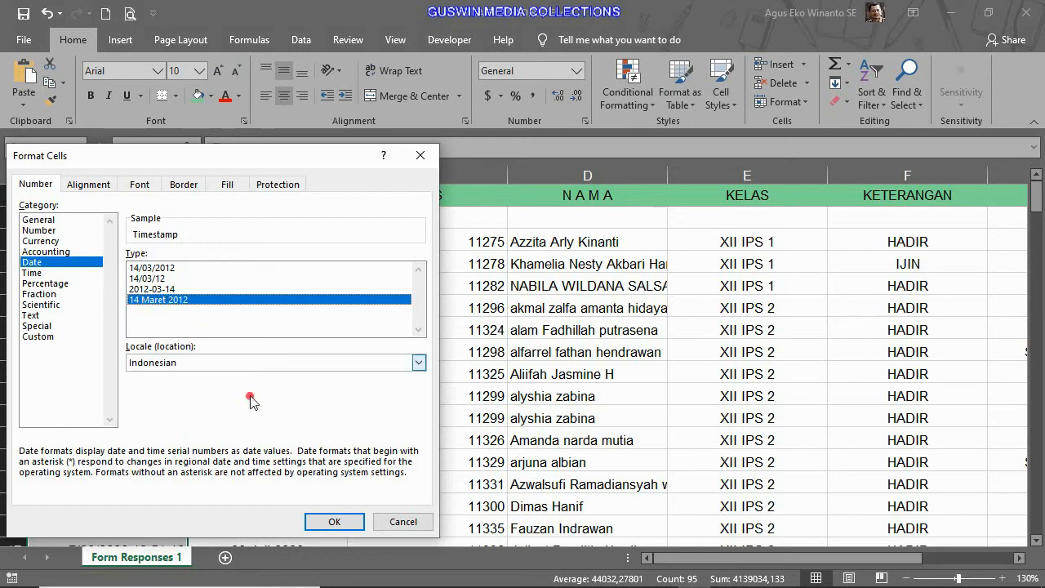
left_click(334, 522)
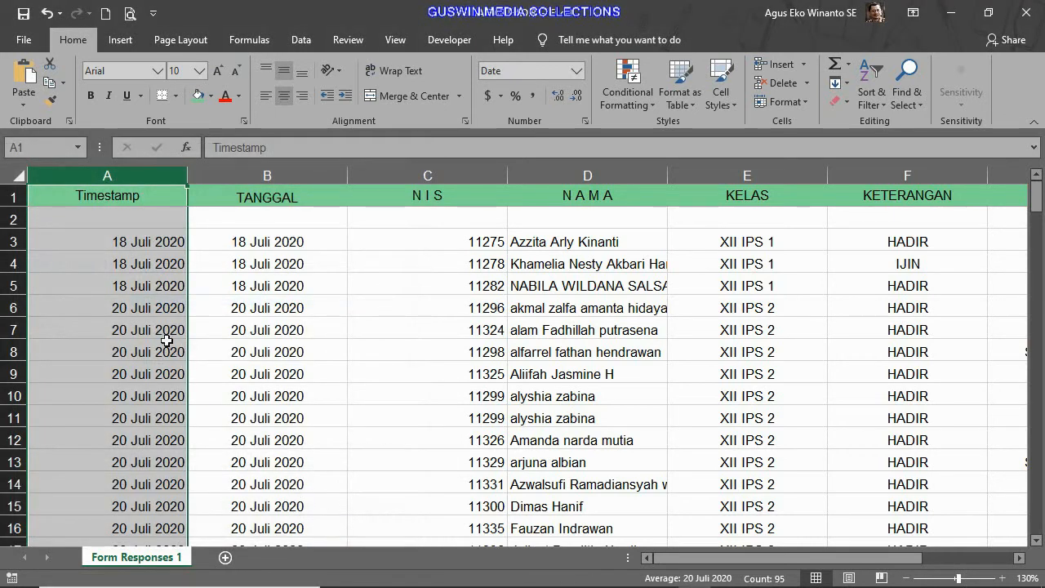
- Compare the Timestamp dates with the TANGGAL entries across the response rows
scroll(147, 245, "down", 10)
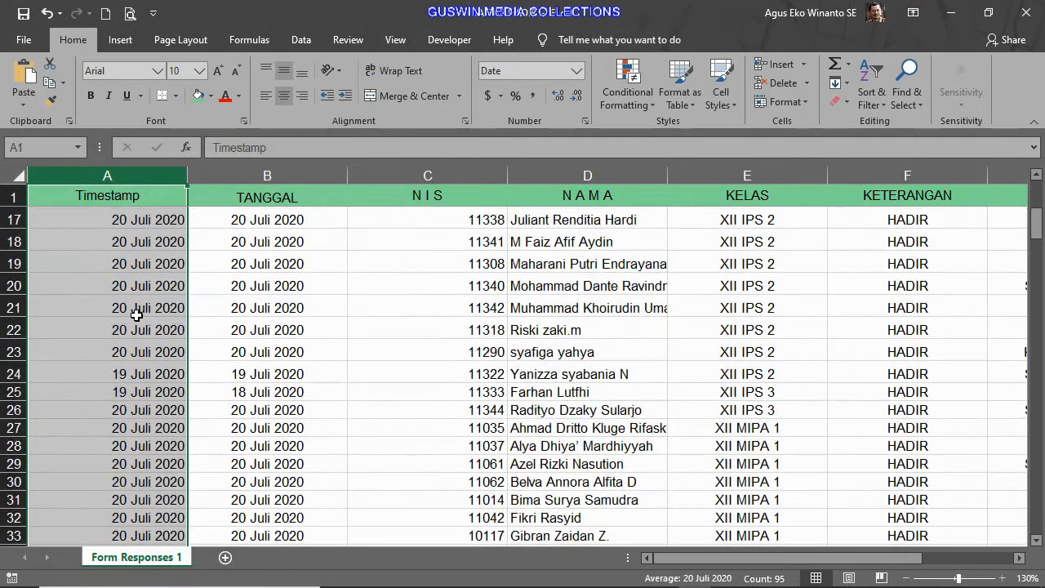
scroll(137, 323, "down", 4)
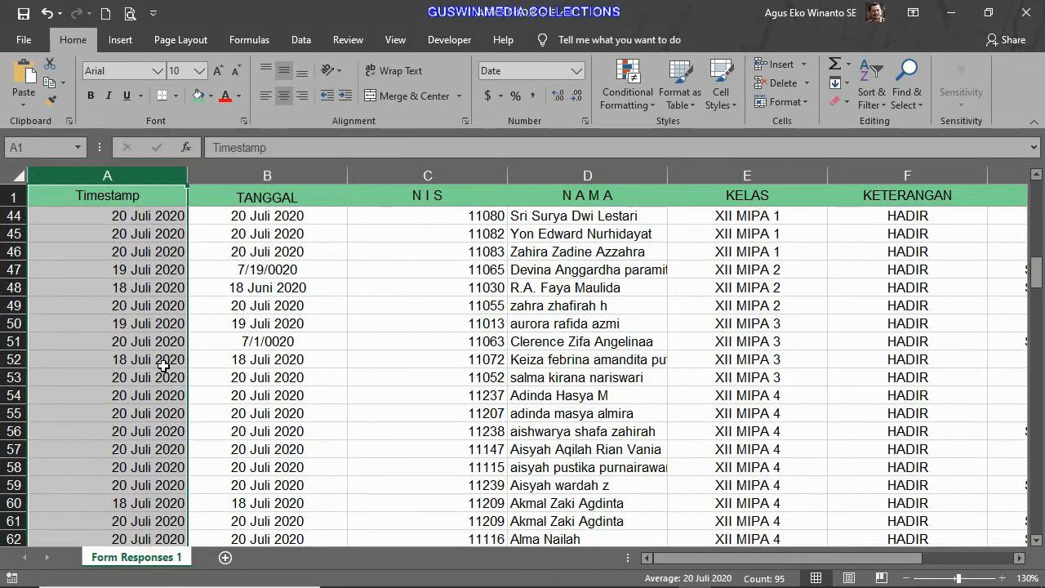
scroll(161, 359, "down", 2)
scroll(142, 449, "down", 3)
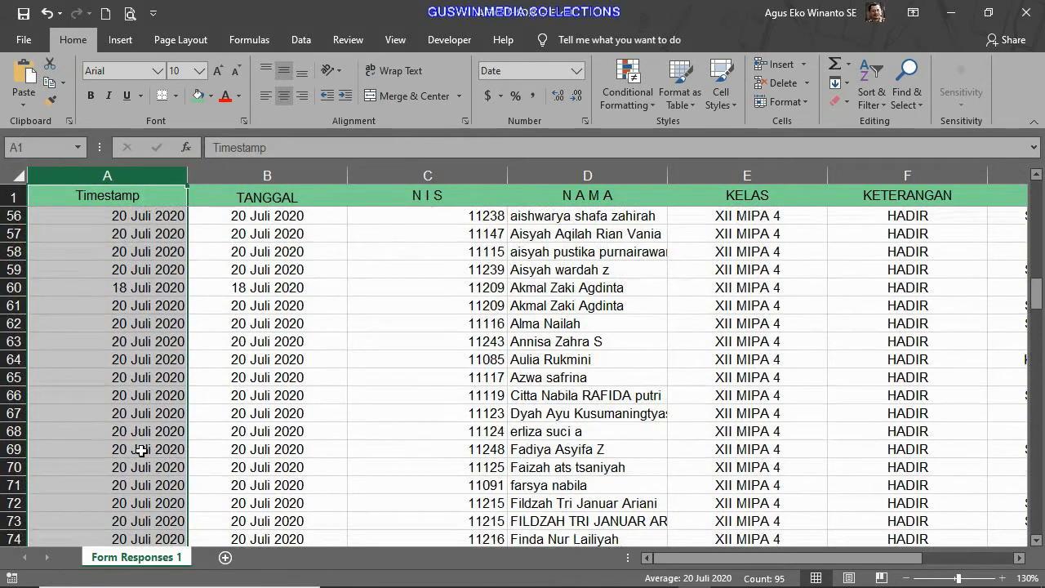
scroll(163, 400, "up", 3)
scroll(161, 398, "up", 6)
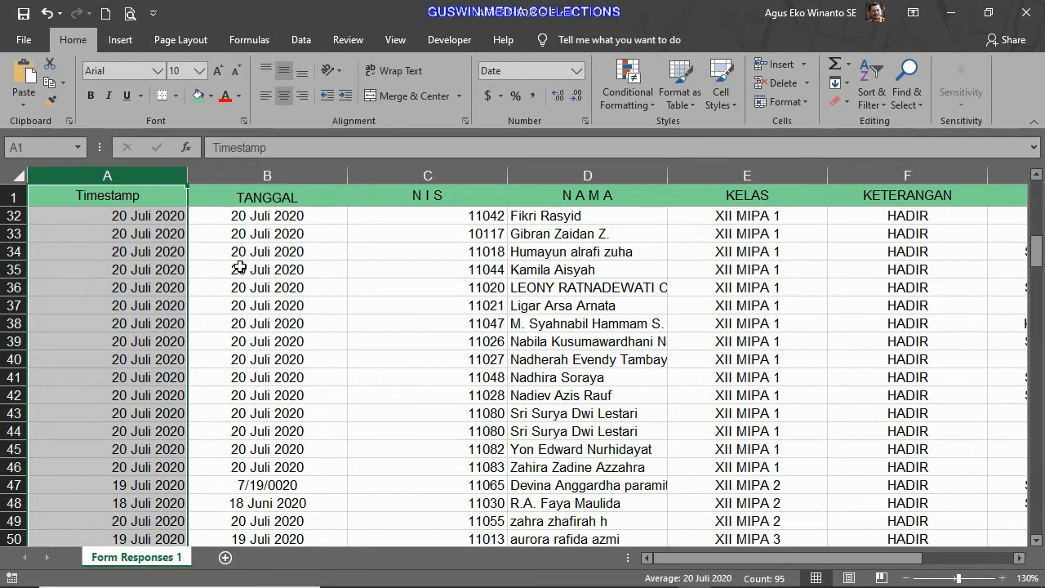
scroll(239, 267, "up", 10)
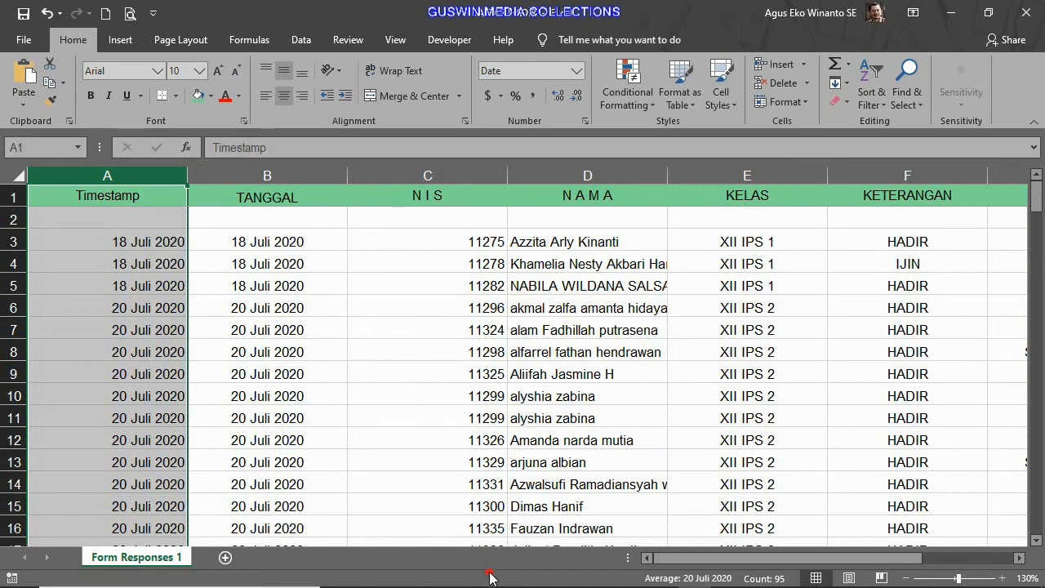
- Switch to Google Drive in the browser, open the DAFTAR HADIR form and select its TANGGAL question
mouse_move(490, 578)
left_click(528, 573)
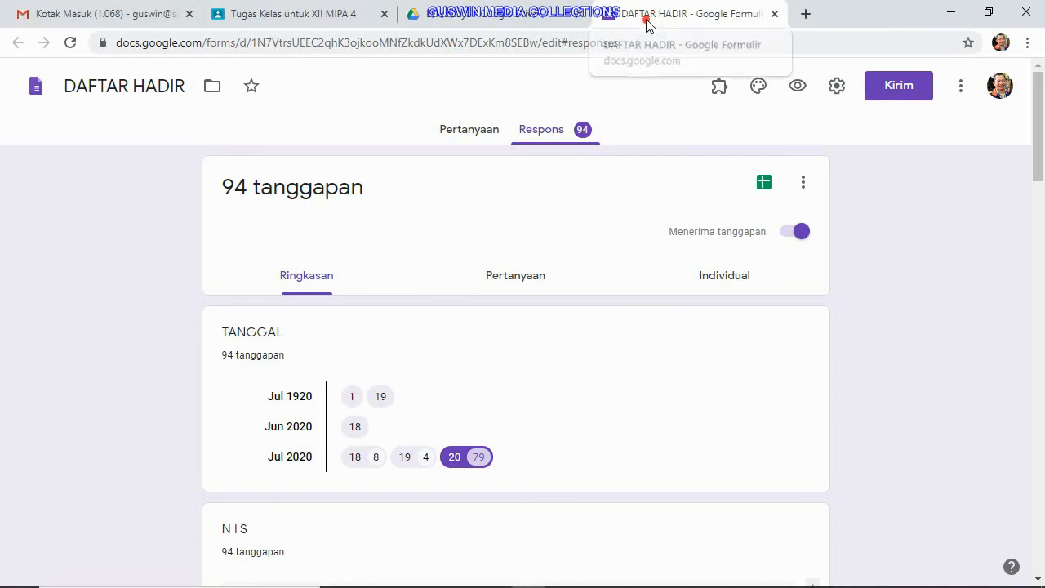
left_click(514, 18)
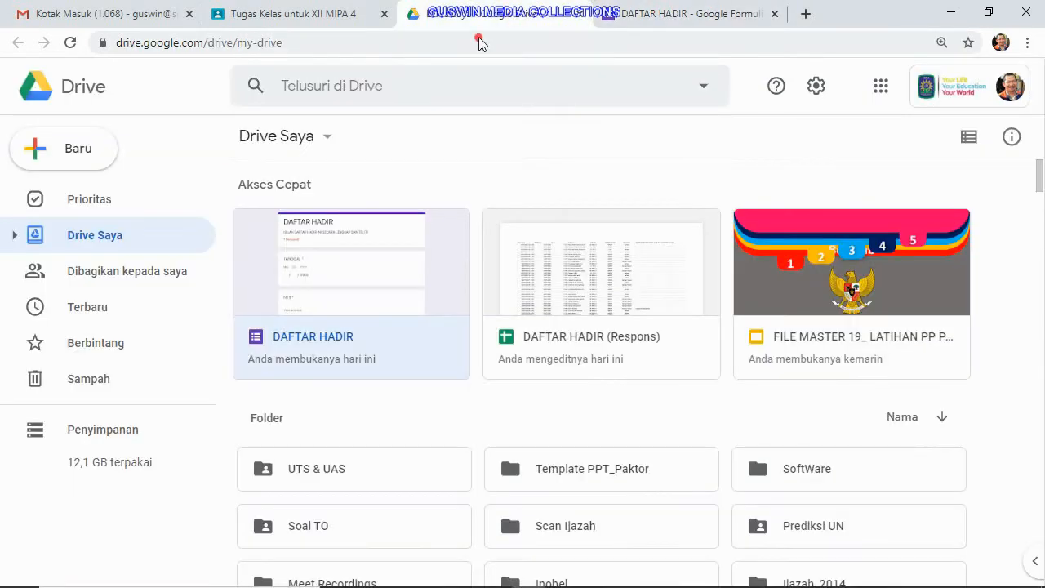
double_click(332, 295)
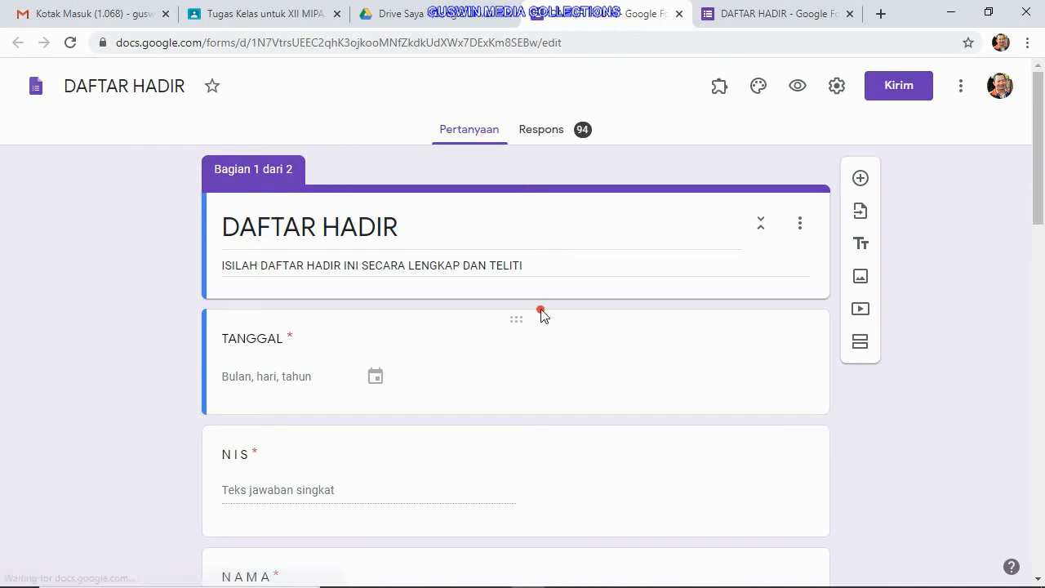
left_click(487, 354)
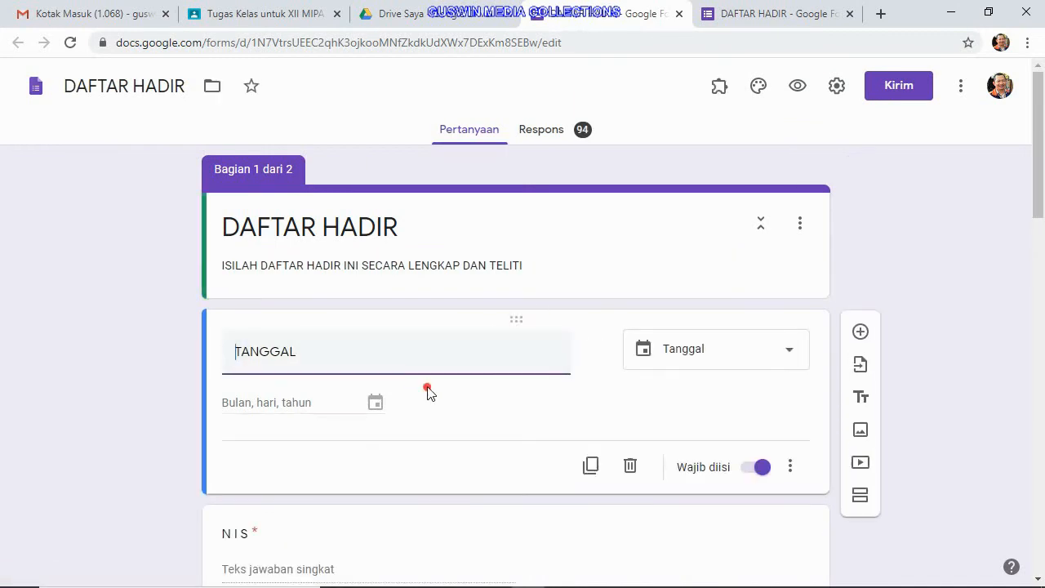
- Delete the TANGGAL question from the DAFTAR HADIR form and close the open form tabs
left_click(631, 467)
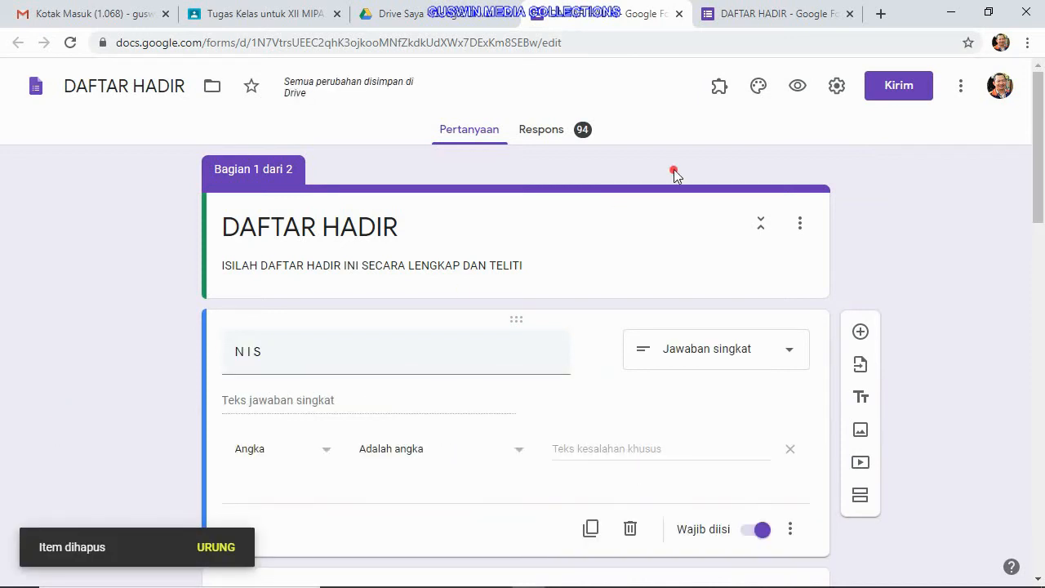
left_click(897, 84)
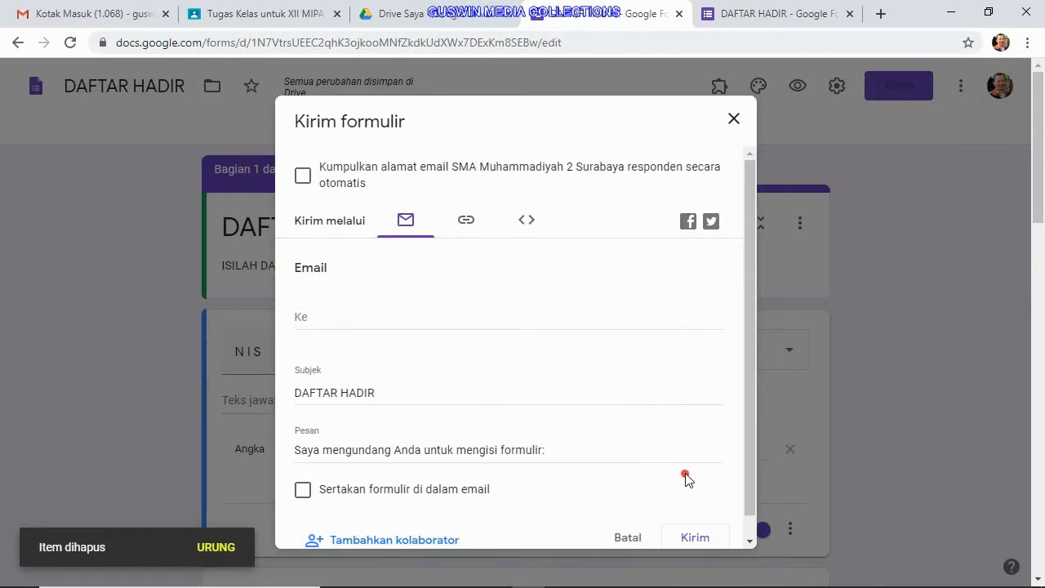
scroll(408, 443, "down", 2)
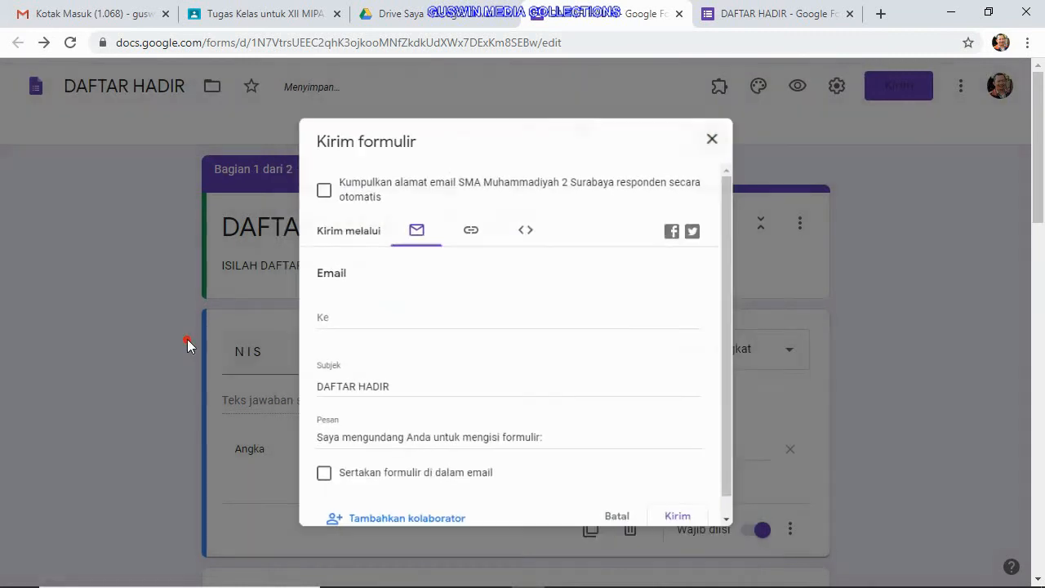
left_click(187, 344)
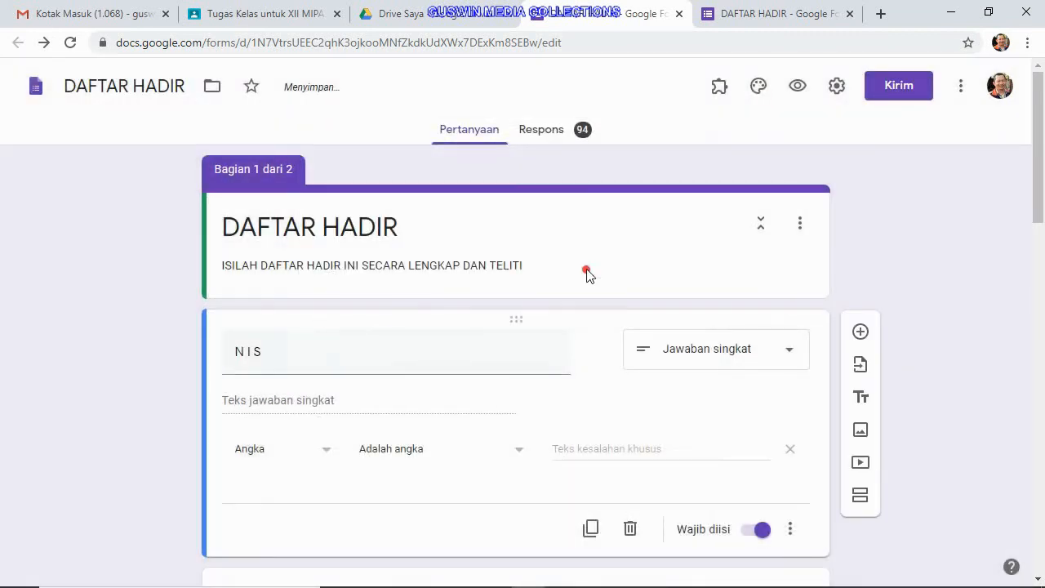
left_click(678, 13)
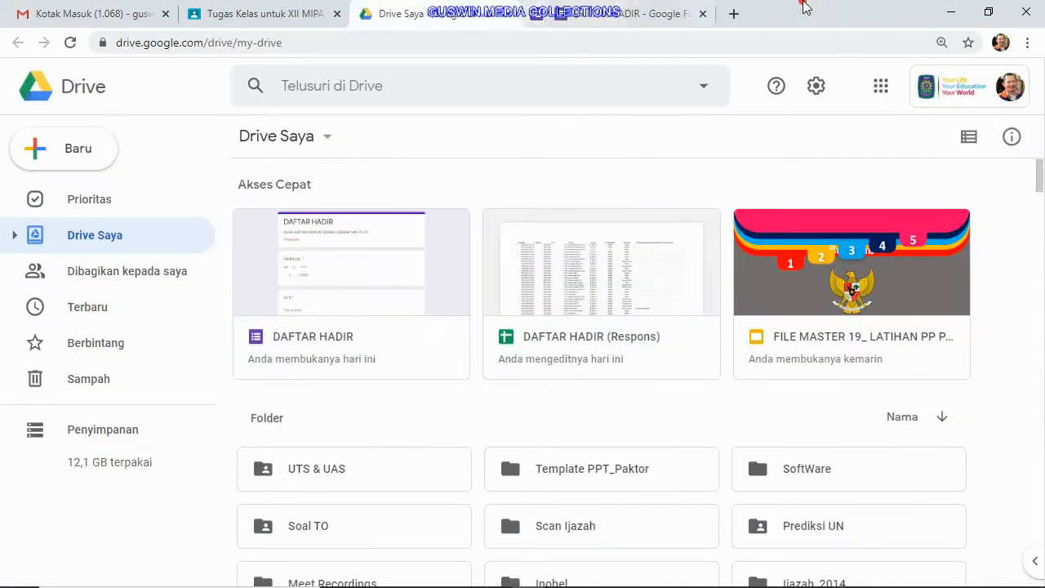
left_click(679, 13)
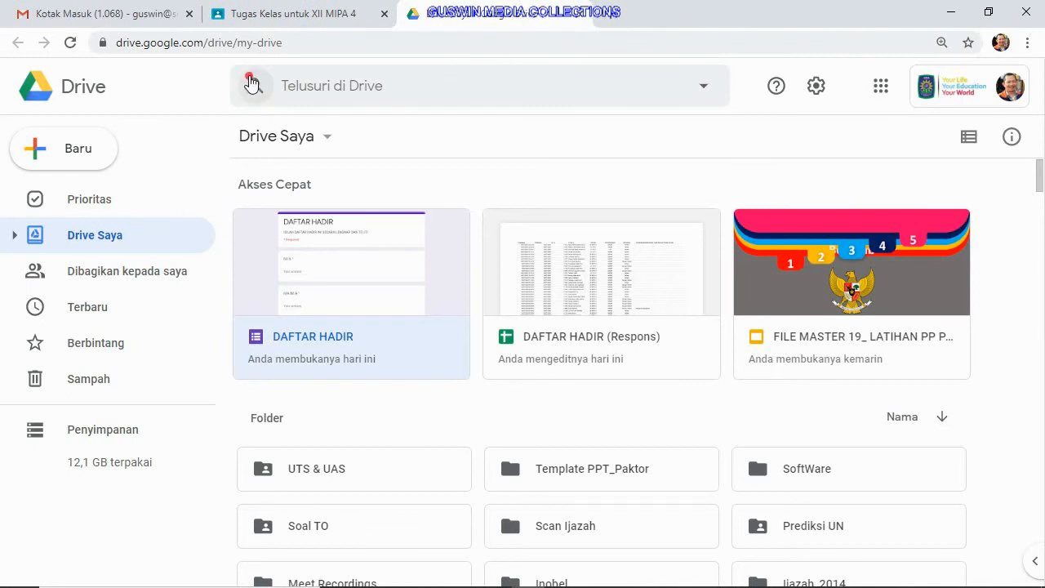
- Switch to Google Classroom, reload it and open the classwork page of class XII MIPA 2
left_click(273, 18)
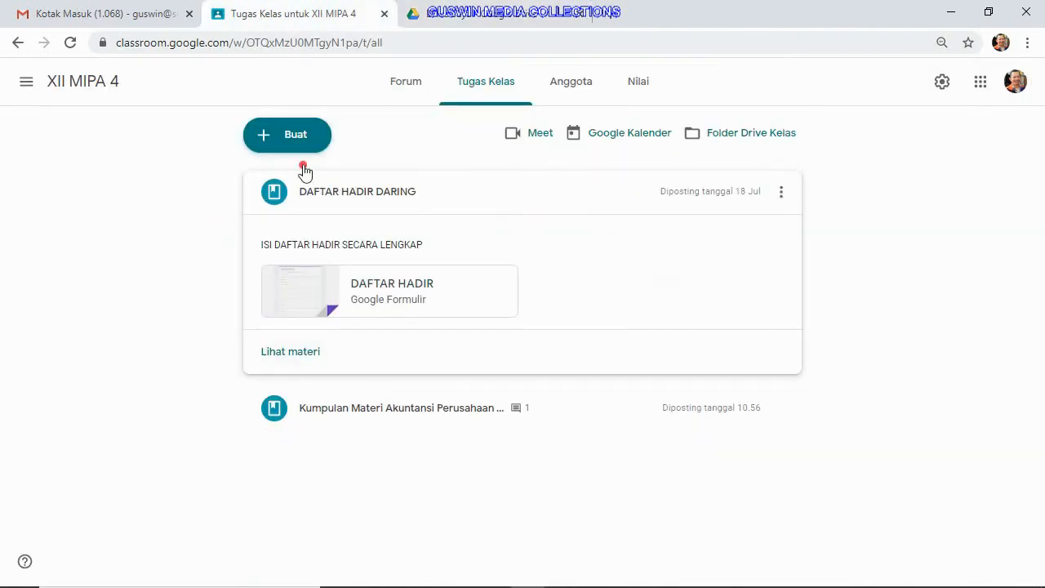
left_click(70, 43)
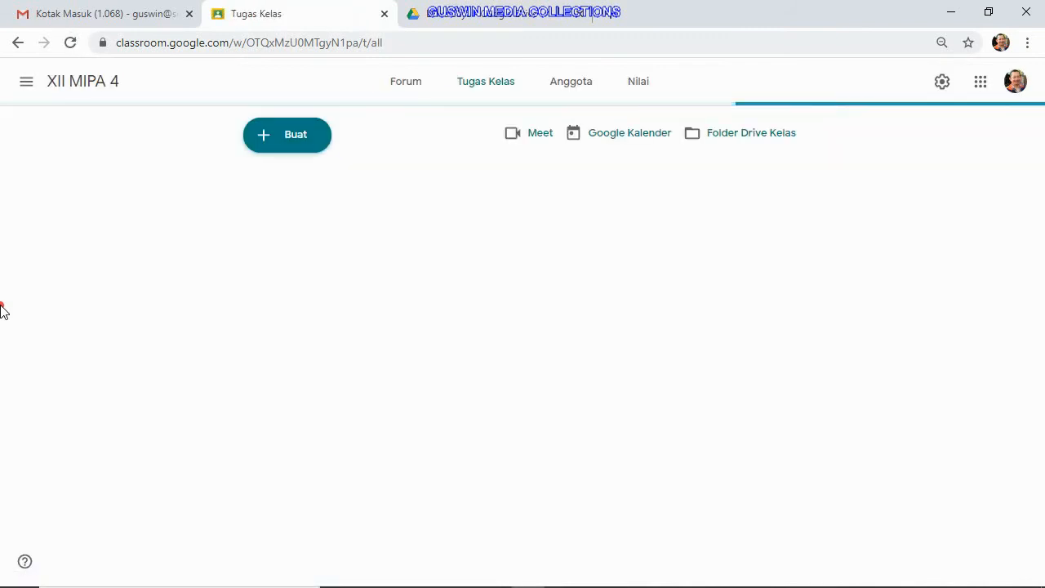
left_click(28, 85)
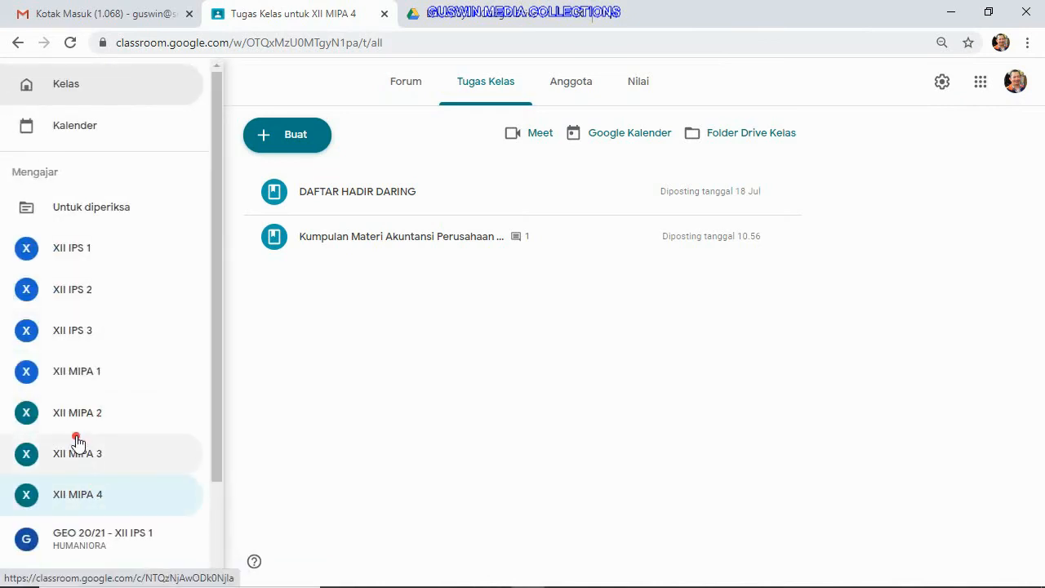
left_click(75, 415)
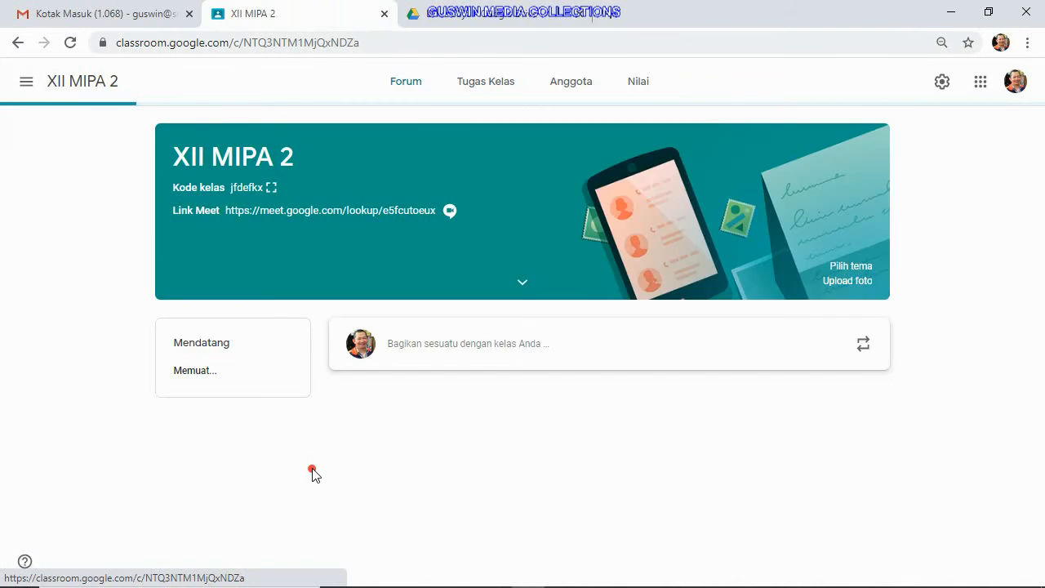
left_click(490, 82)
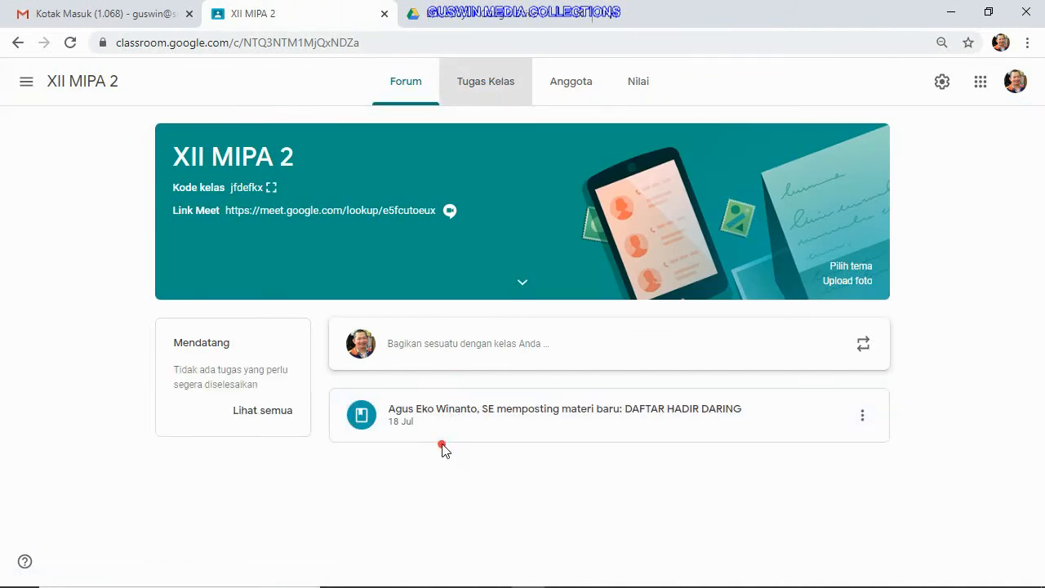
left_click(492, 92)
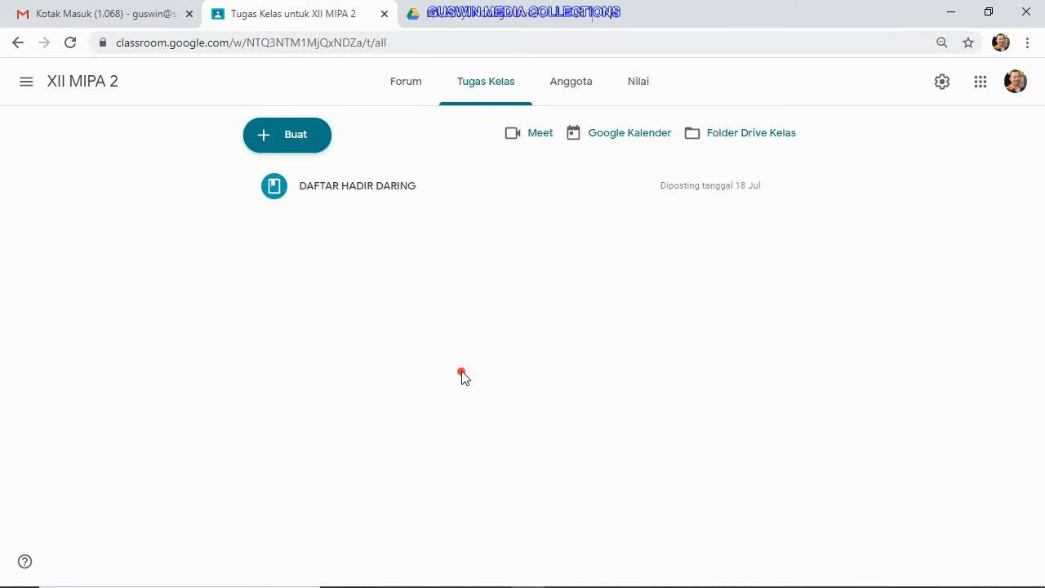
- Review the questions of the DAFTAR HADIR form attached to DAFTAR HADIR DARING, and return to the overview of all classes
left_click(401, 186)
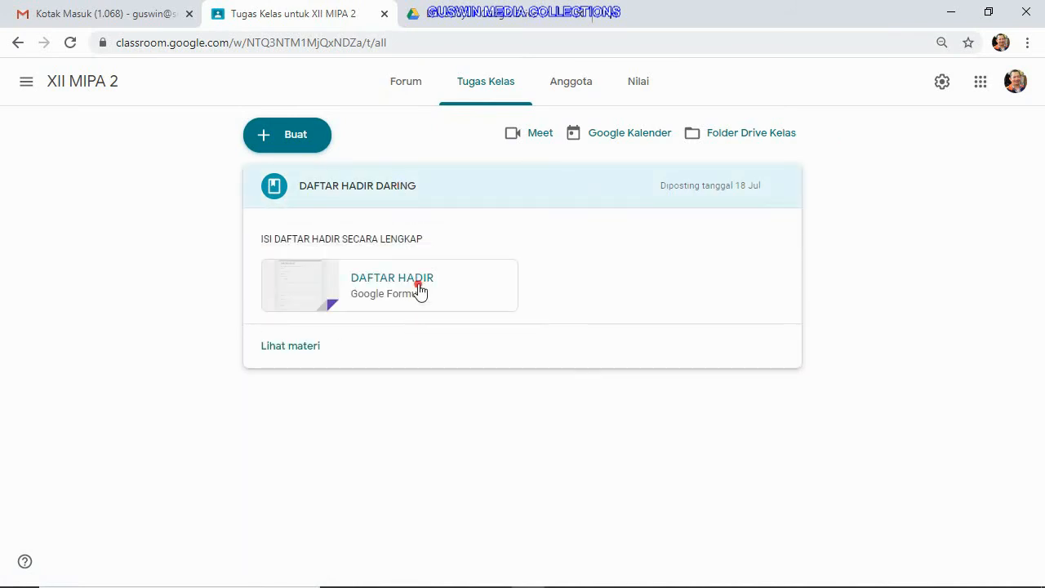
left_click(410, 283)
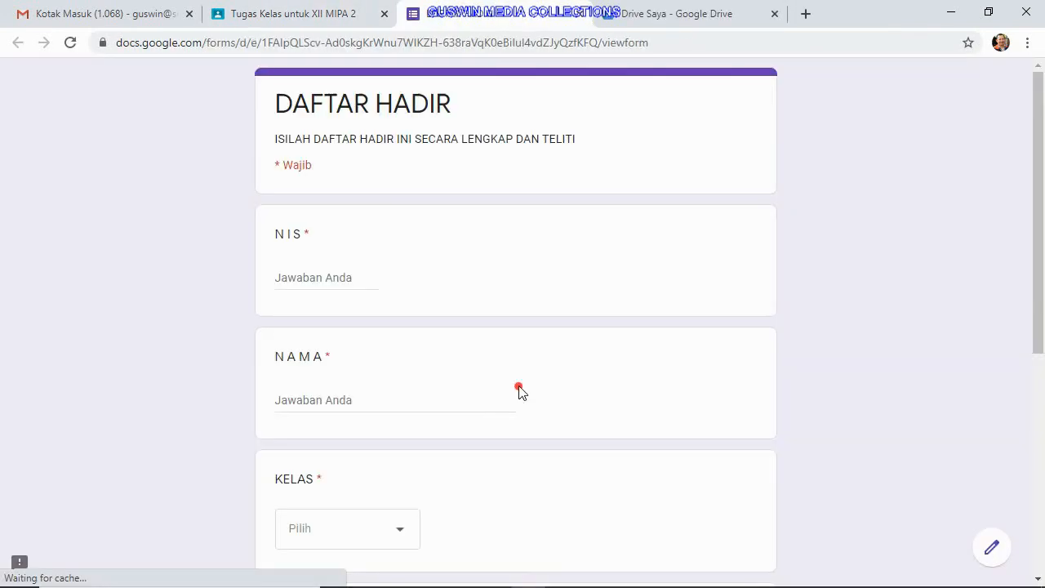
scroll(331, 476, "down", 5)
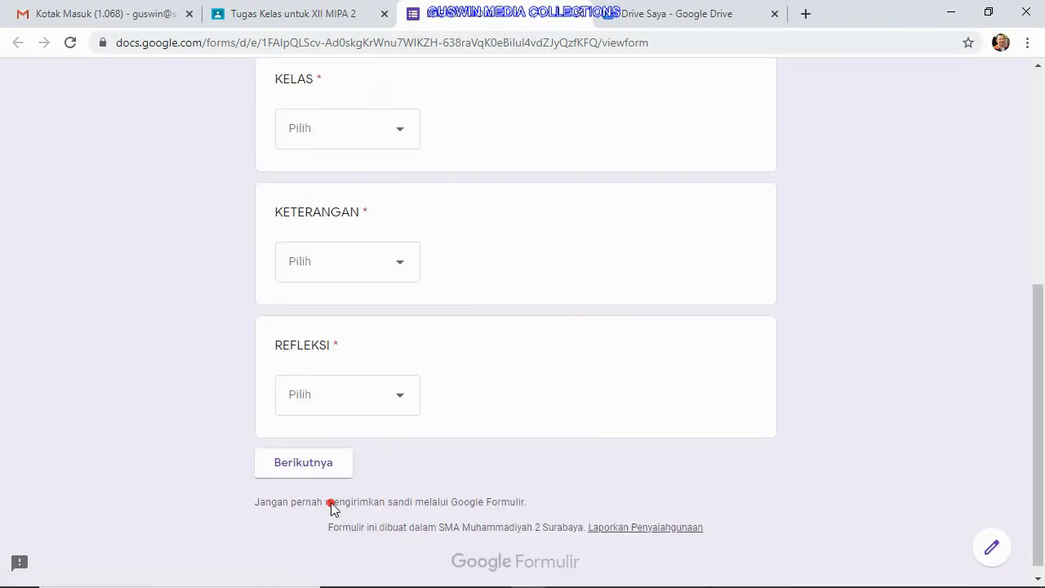
scroll(329, 506, "up", 5)
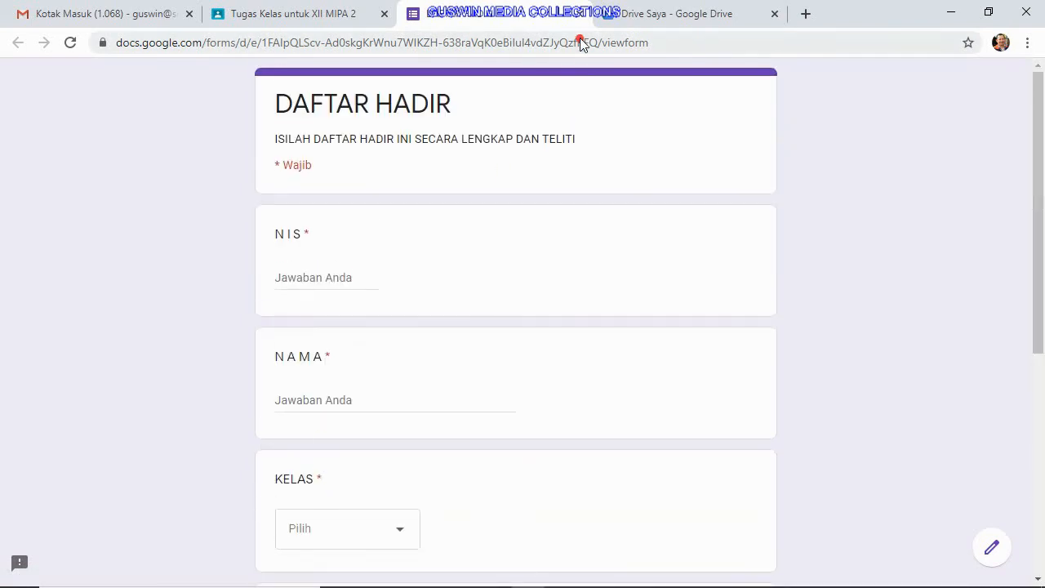
left_click(577, 15)
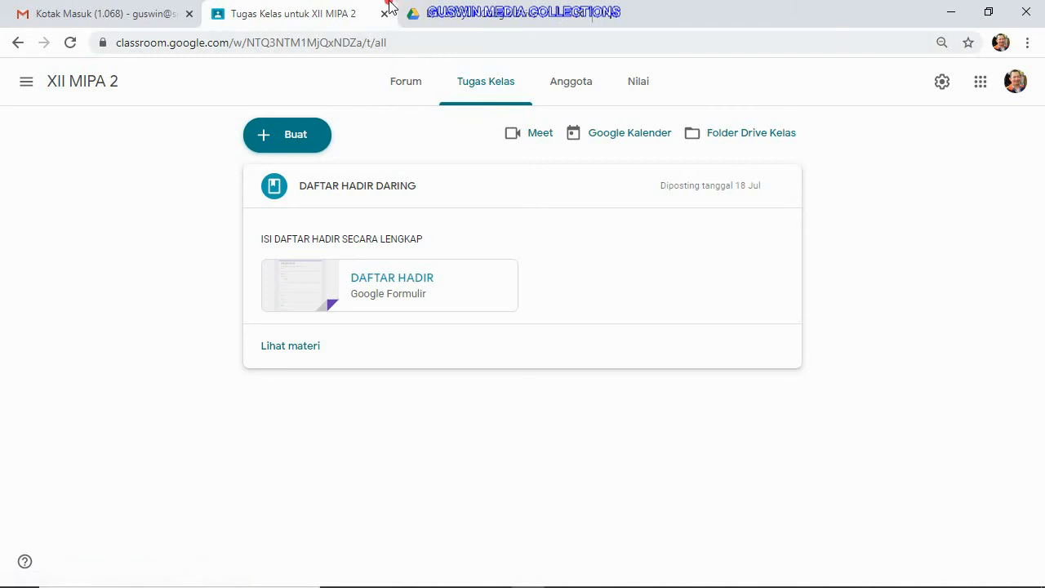
left_click(20, 85)
left_click(65, 93)
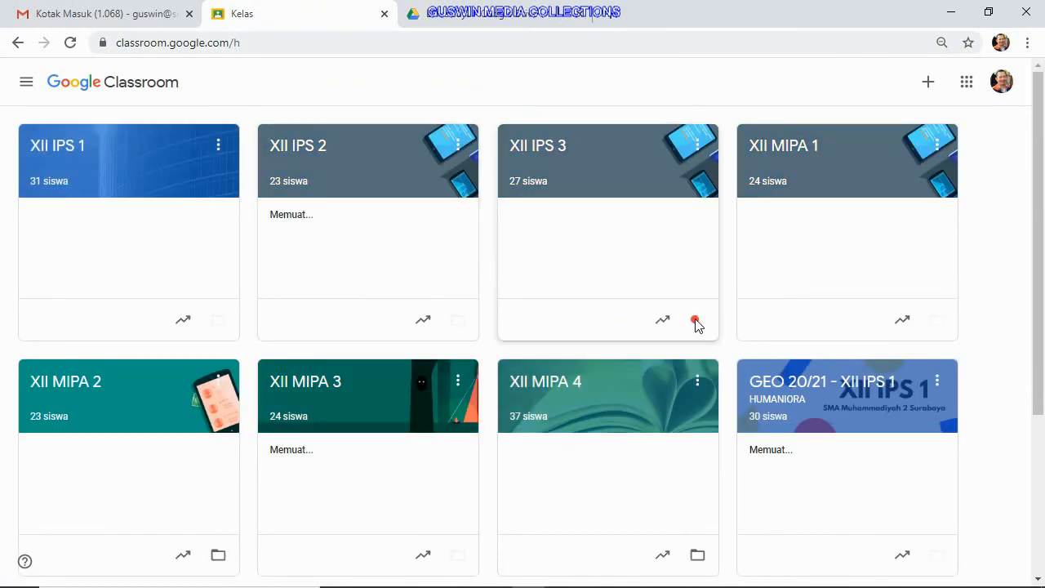
- Switch to Google Drive, open the DAFTAR HADIR form for editing and review its questions through the REFLEKSI section
left_click(508, 13)
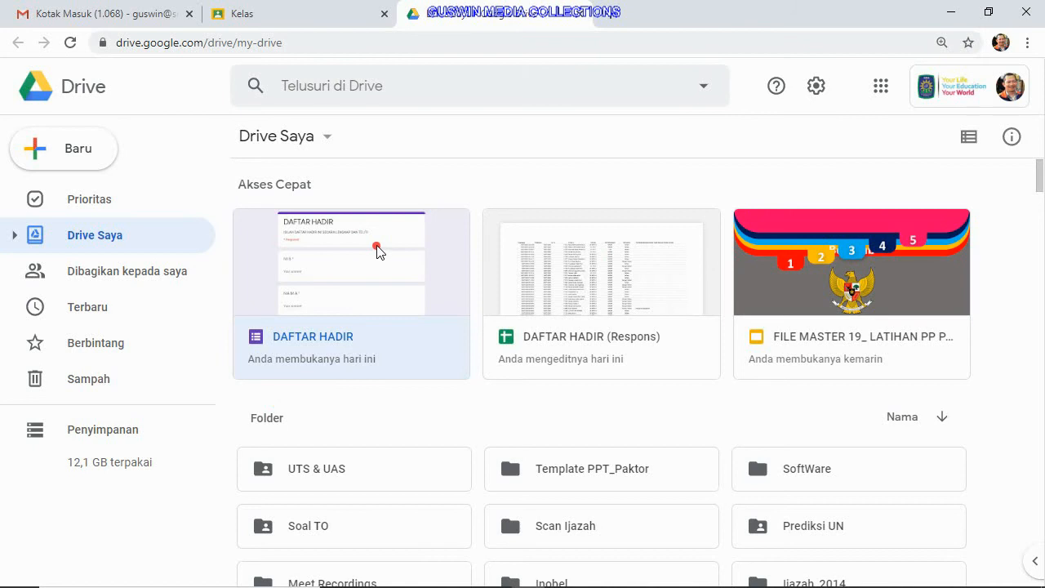
double_click(337, 269)
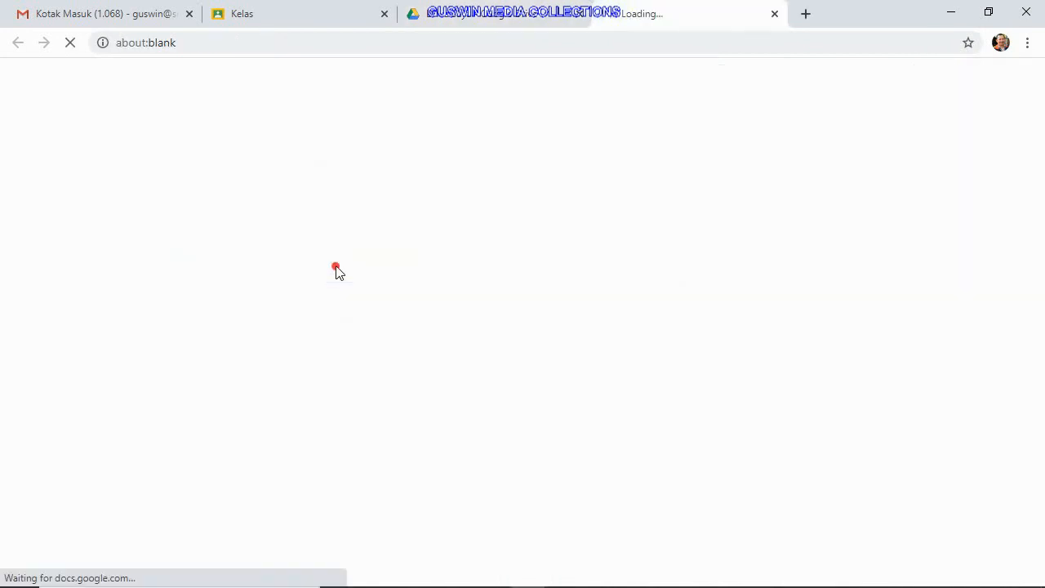
scroll(435, 361, "down", 15)
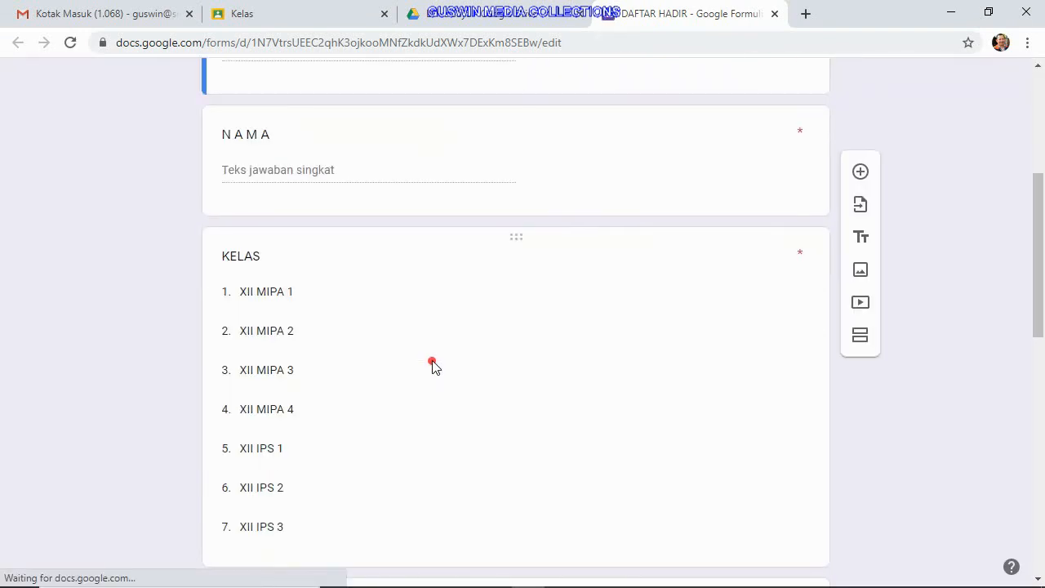
scroll(427, 361, "down", 2)
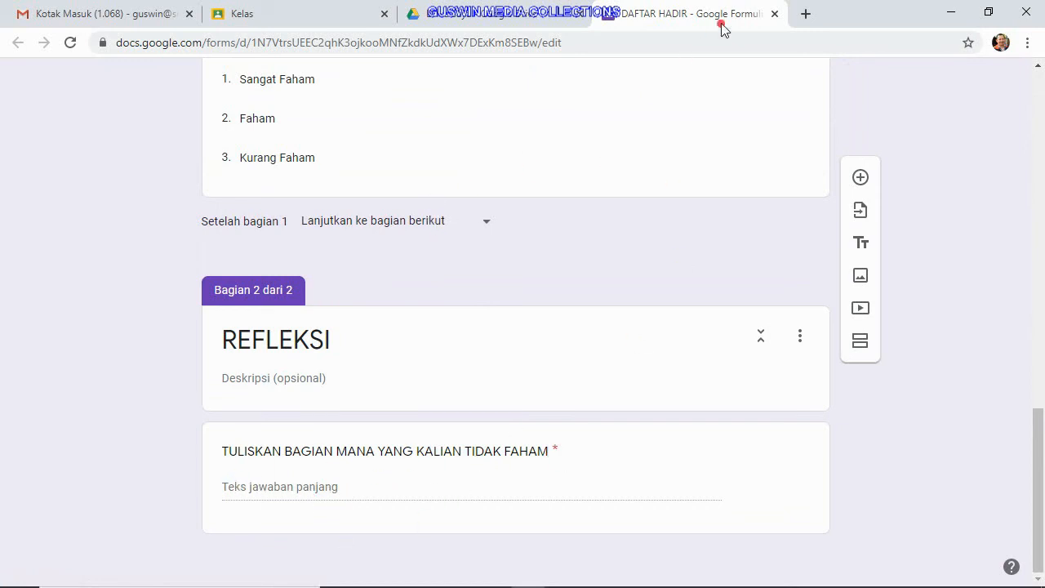
left_click(774, 14)
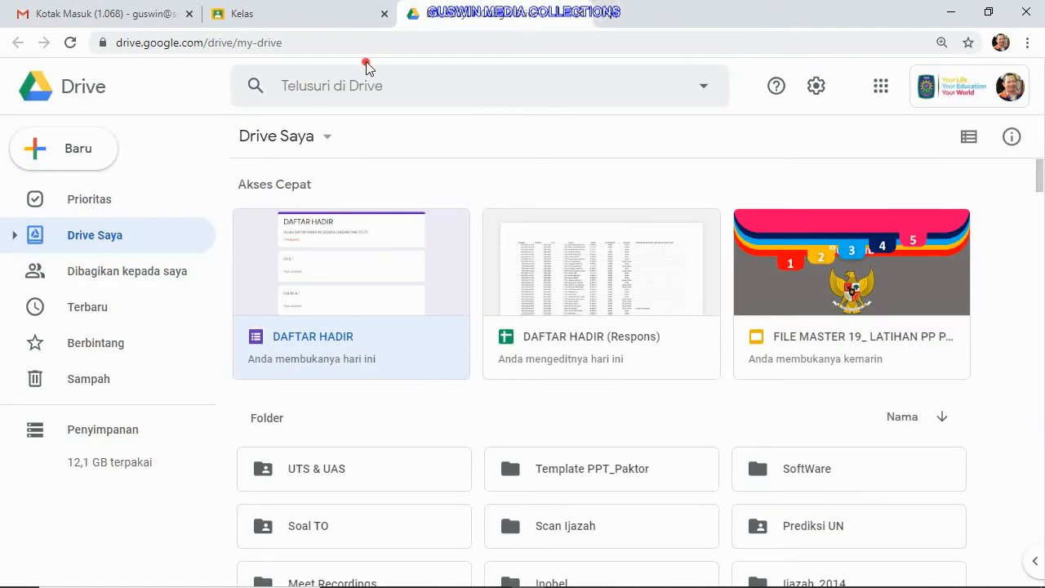
- Switch back to the Excel responses and look over the Timestamp and TANGGAL dates for the classes
left_click(950, 11)
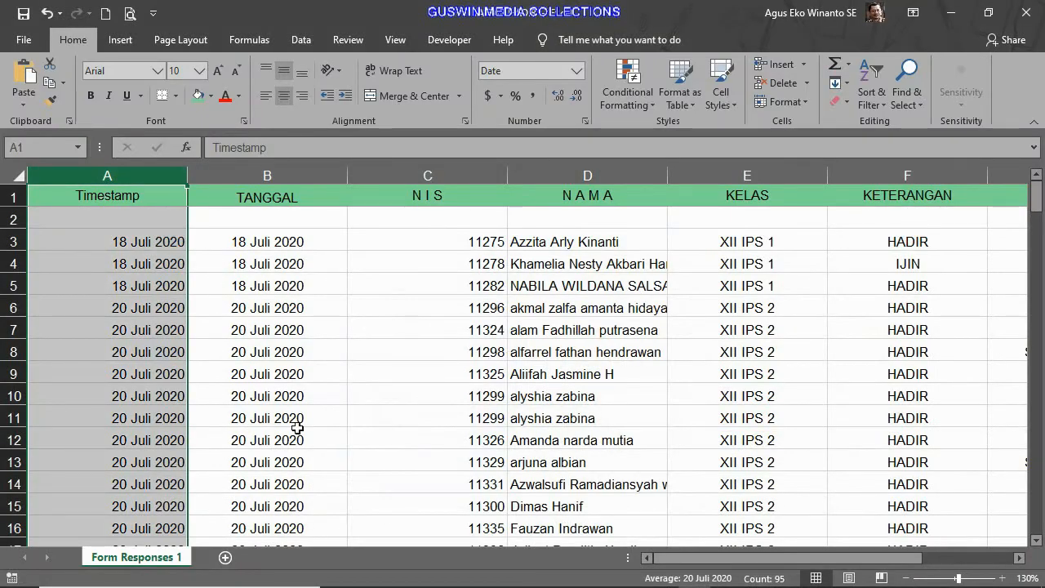
left_click(258, 300)
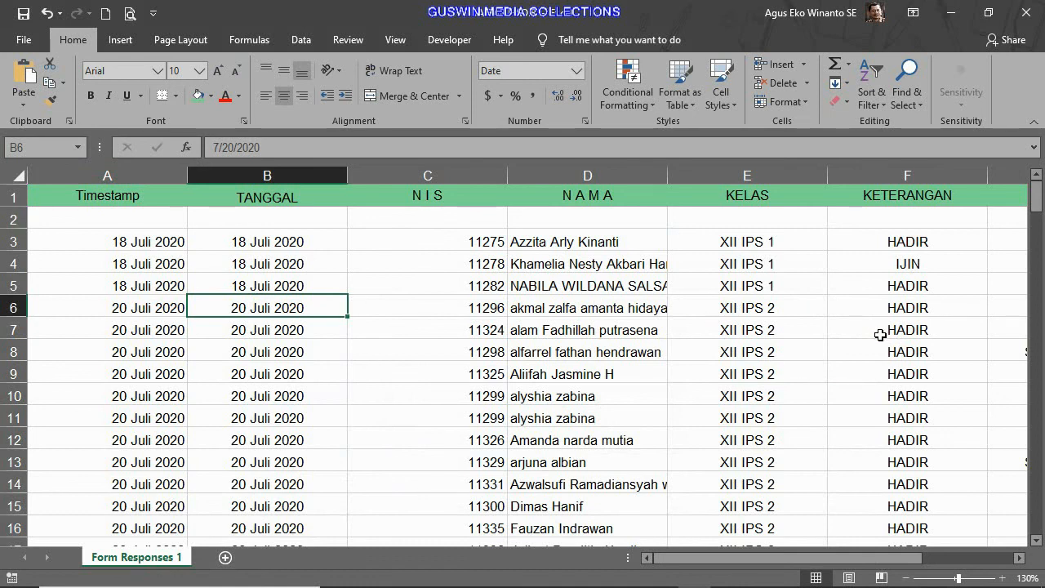
scroll(837, 333, "down", 4)
scroll(827, 335, "down", 3)
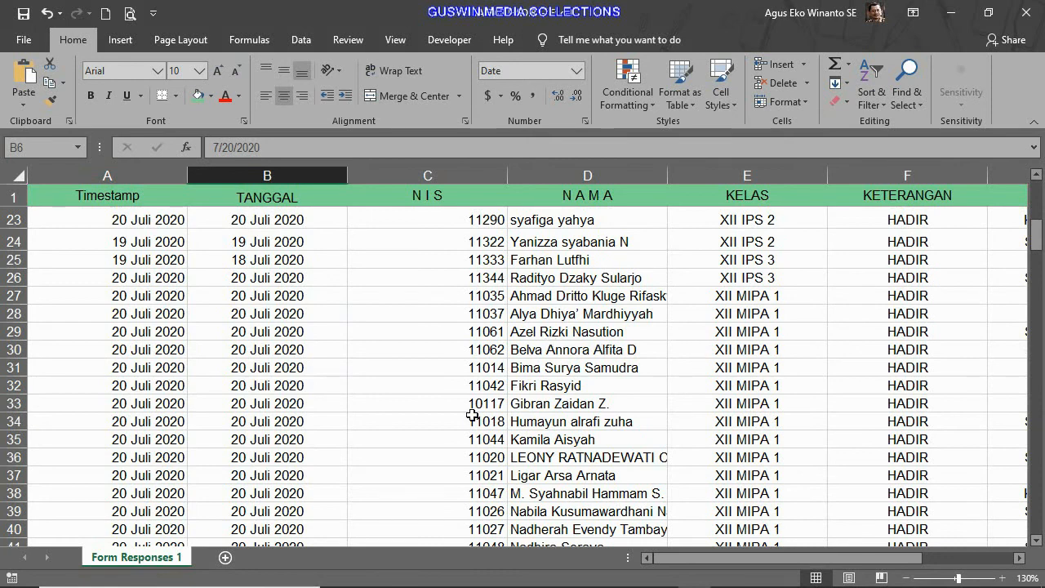
- Minimize the Excel workbook and the remaining open windows to show the desktop
left_click(950, 12)
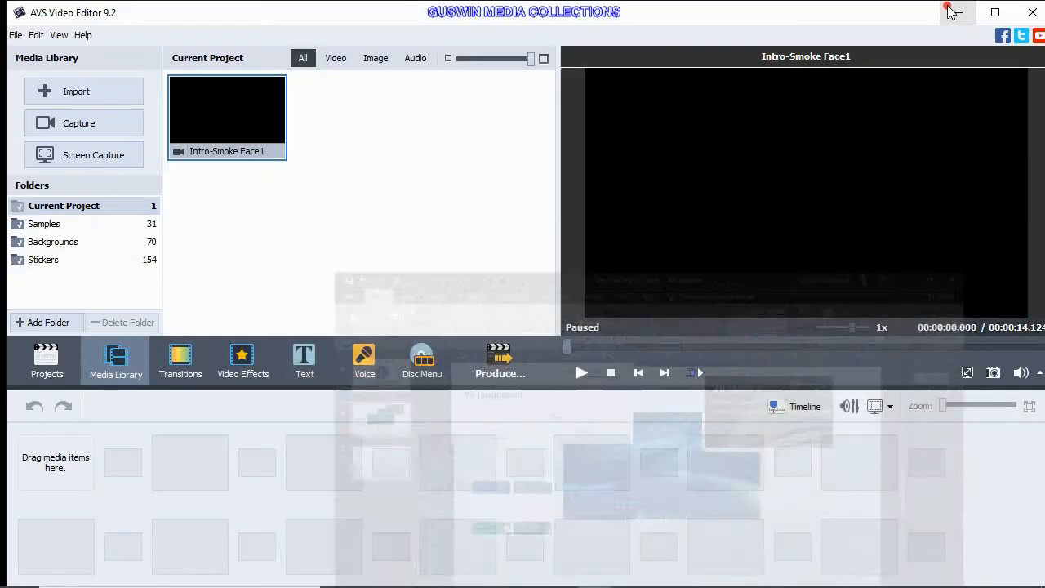
left_click(952, 11)
left_click(954, 11)
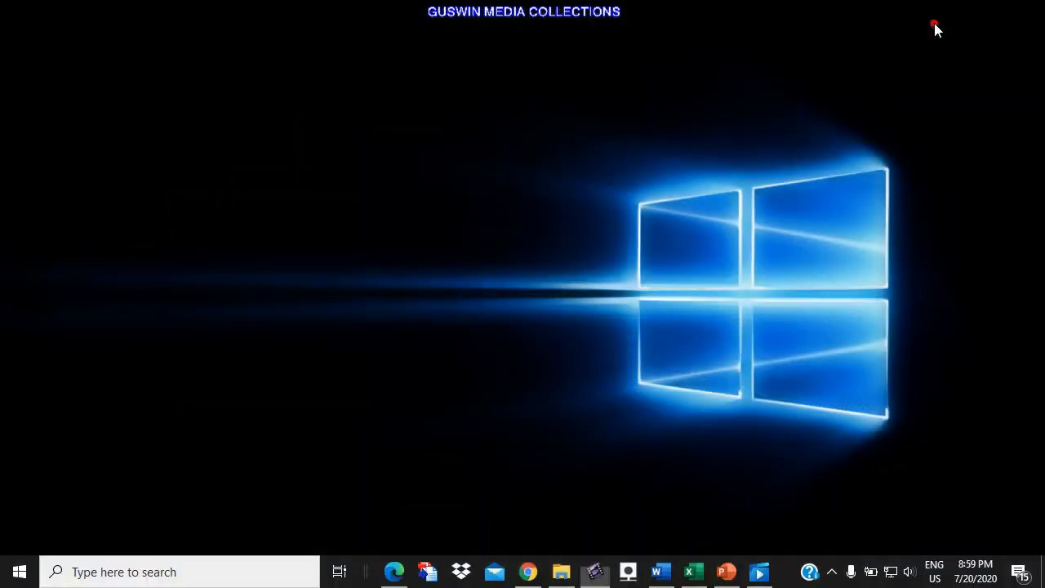